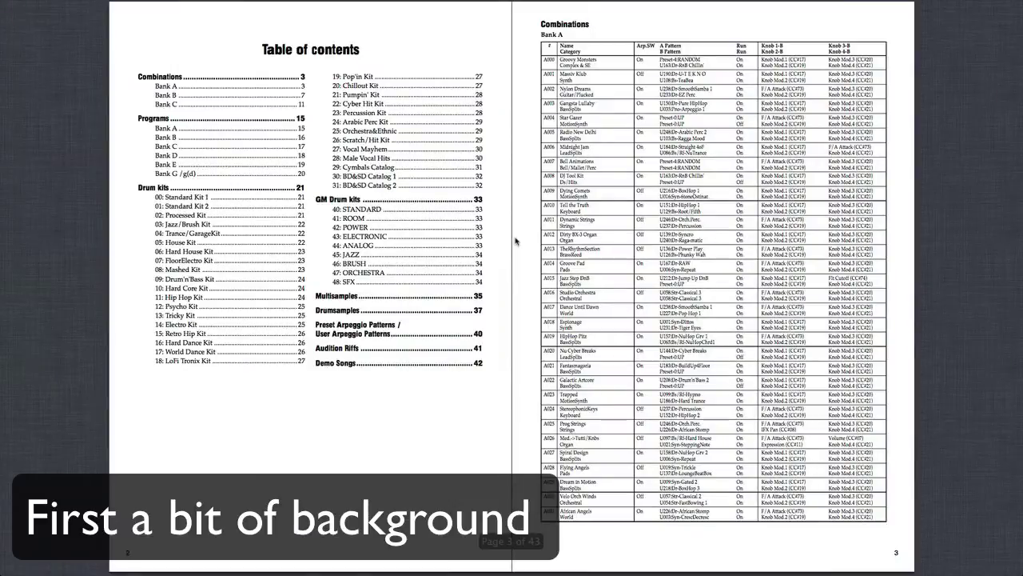
Step: Page forward through the microX voice name list to the Bank C combinations table on page 11
{"action": "key", "text": "Right"}
{"action": "key", "text": "Right"}
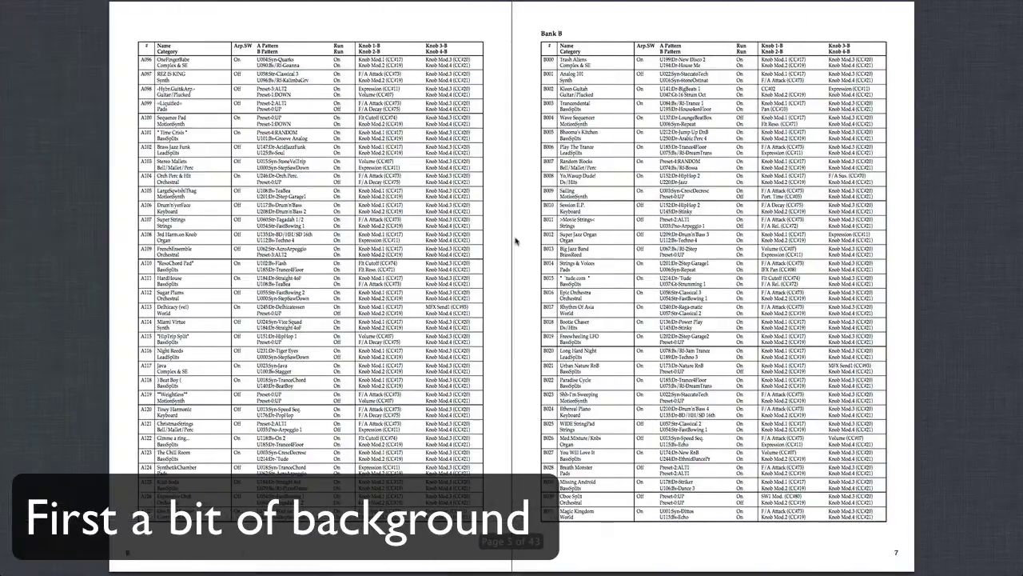
{"action": "key", "text": "Right"}
{"action": "key", "text": "Right"}
{"action": "key", "text": "Right"}
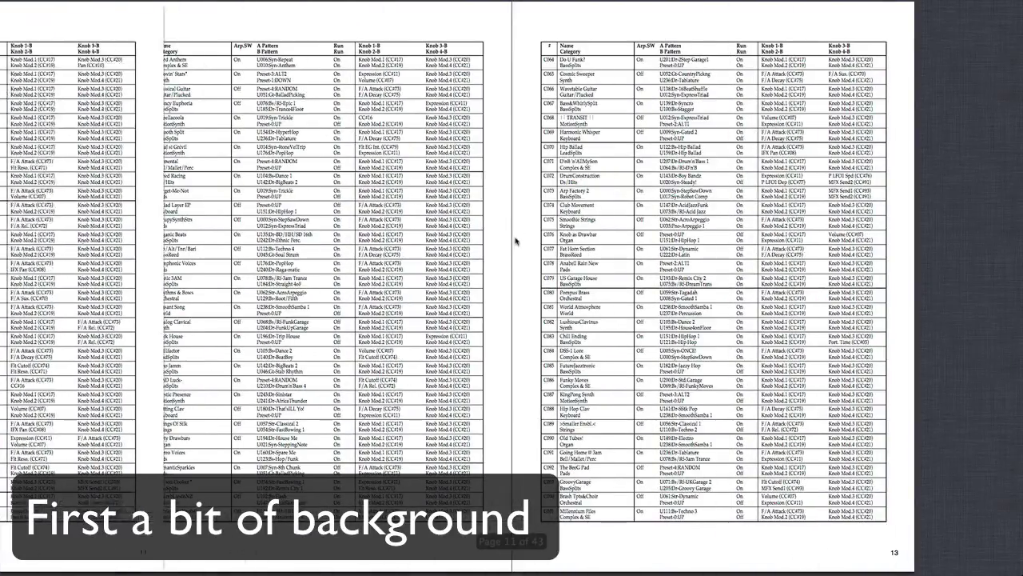
{"action": "key", "text": "Right"}
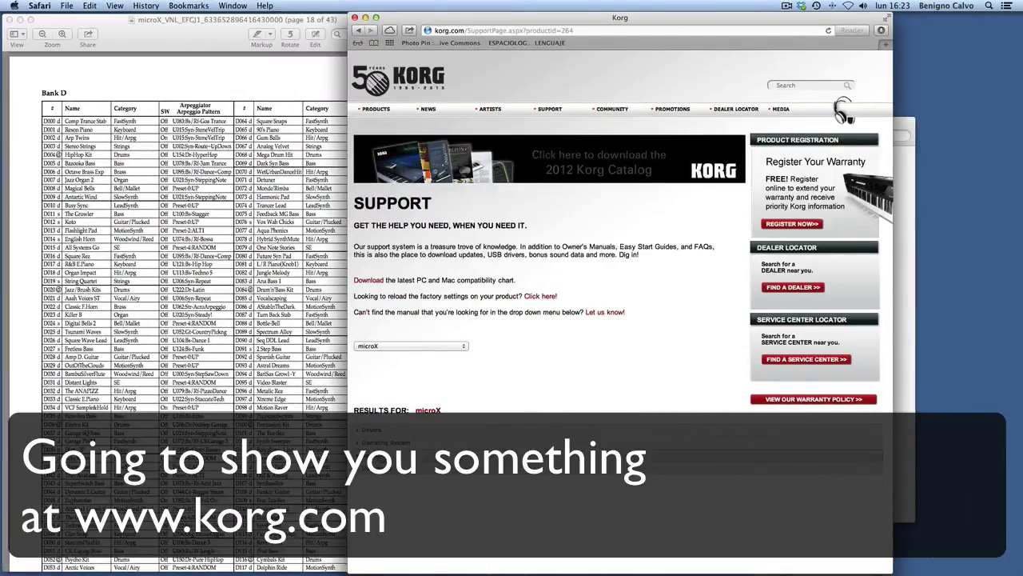
Step: Scroll to the microX Software section and highlight the note about running microX Editor 1.05 as an AU plug-in
{"action": "scroll", "coordinate": [492, 493], "scroll_direction": "down", "scroll_amount": 5}
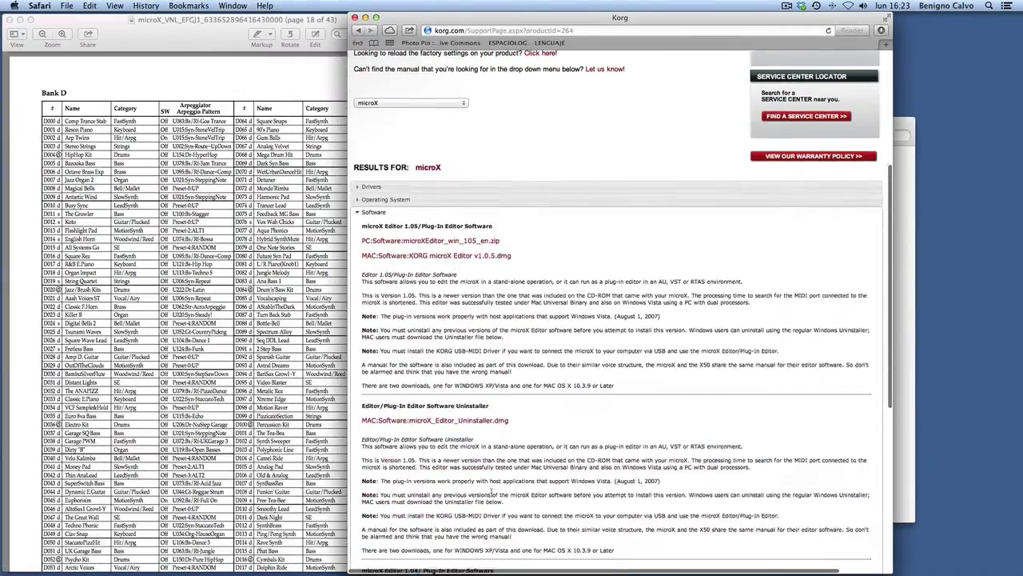
{"action": "scroll", "coordinate": [491, 492], "scroll_direction": "down", "scroll_amount": 1}
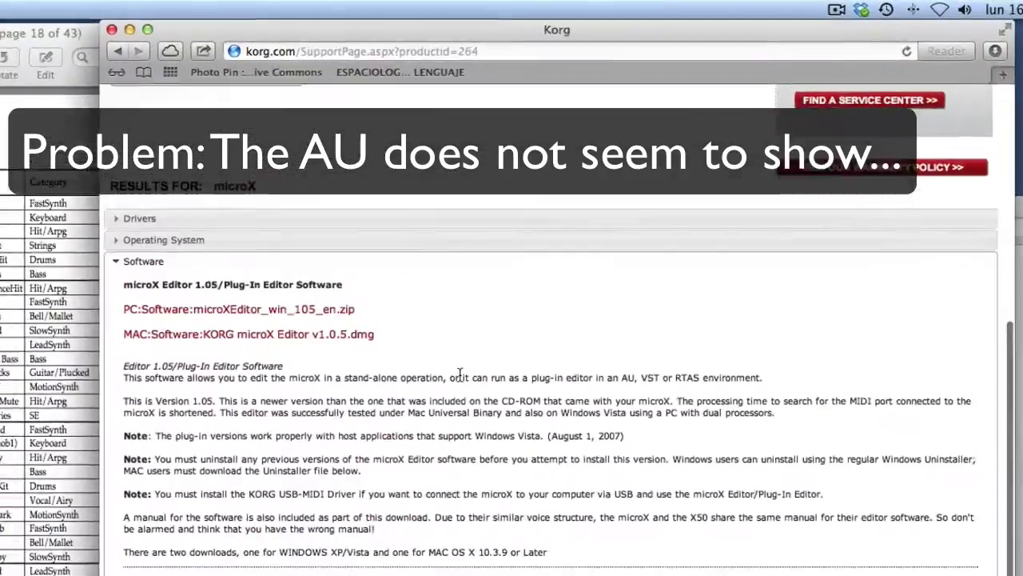
{"action": "left_click_drag", "start_coordinate": [563, 224], "coordinate": [684, 230]}
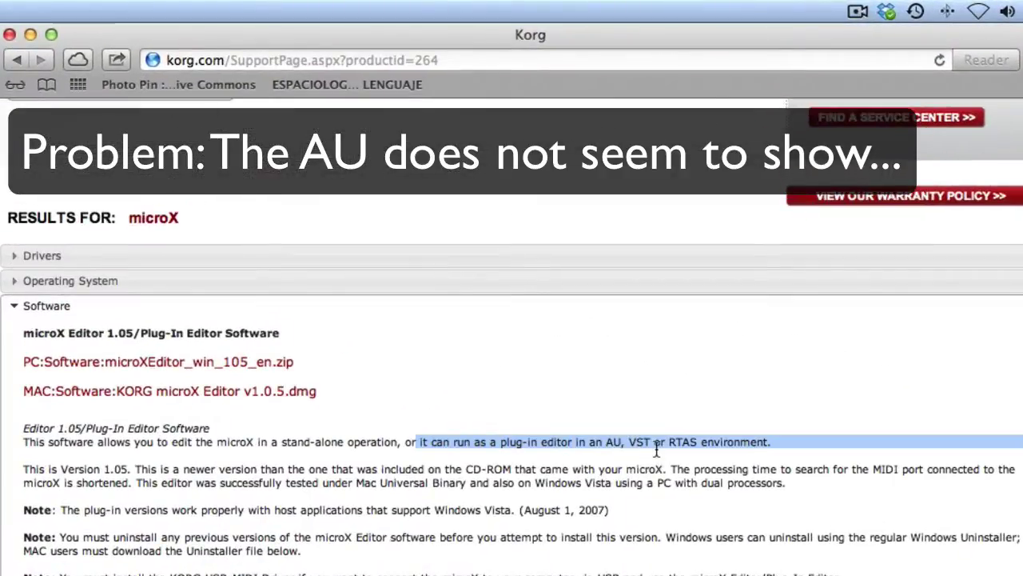
{"action": "left_click_drag", "start_coordinate": [658, 451], "coordinate": [781, 445]}
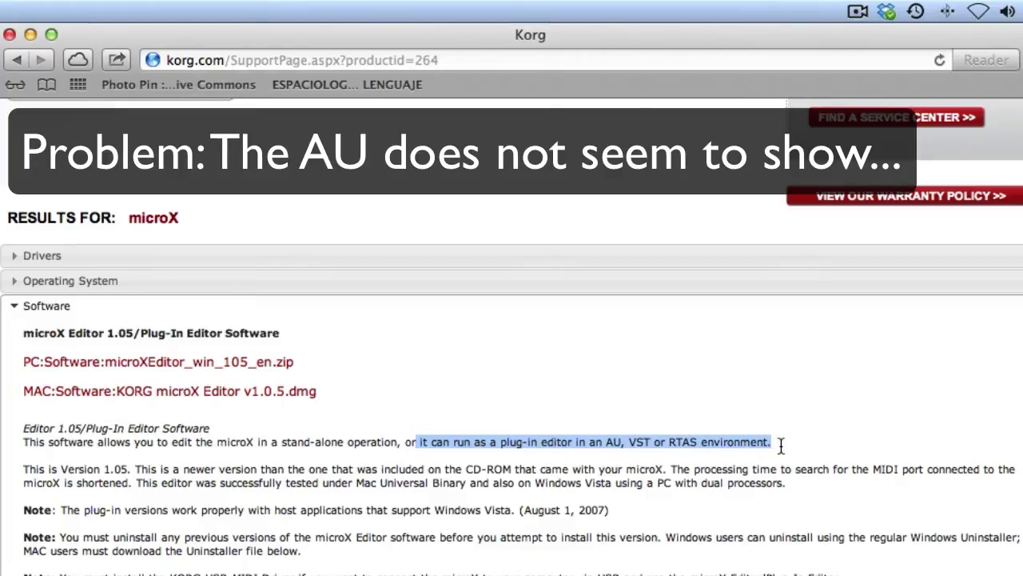
{"action": "left_click", "coordinate": [631, 437]}
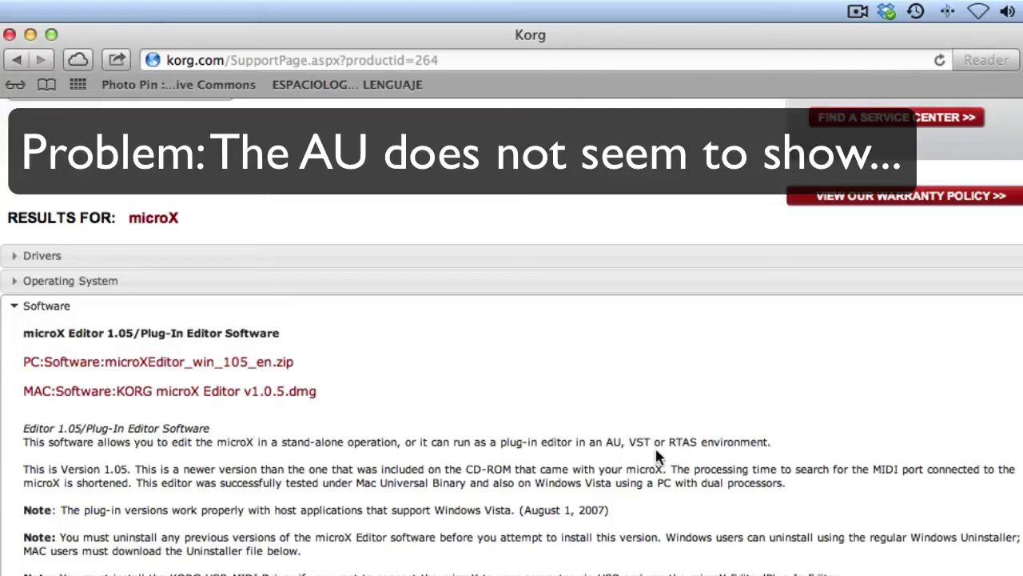
{"action": "mouse_move", "coordinate": [624, 440]}
{"action": "left_mouse_down"}
{"action": "mouse_move", "coordinate": [590, 440]}
{"action": "mouse_move", "coordinate": [609, 442]}
{"action": "left_mouse_up"}
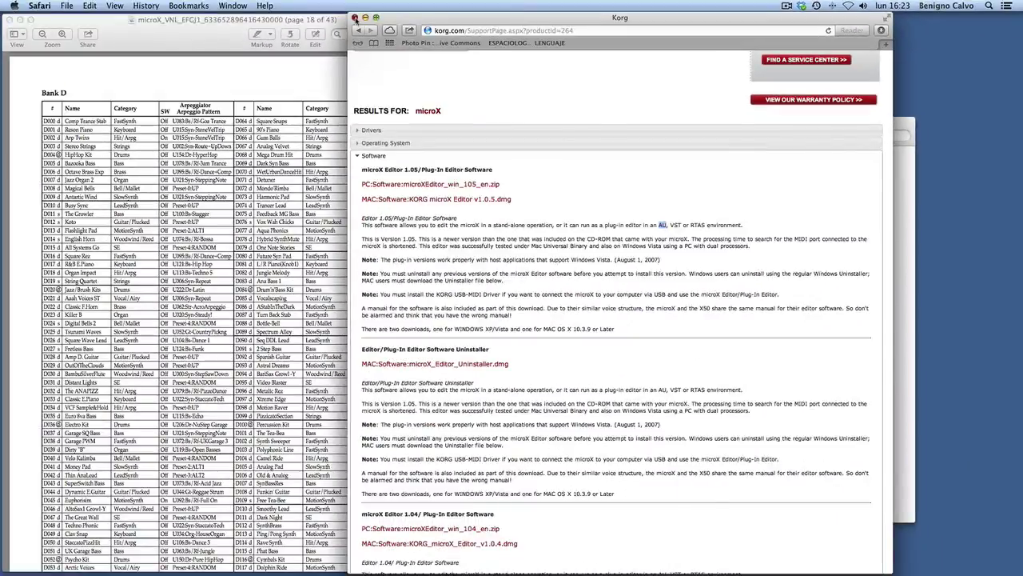
Step: Close the Korg support page and the voice name list PDF, bringing Logic Pro to the front
{"action": "left_click", "coordinate": [10, 35]}
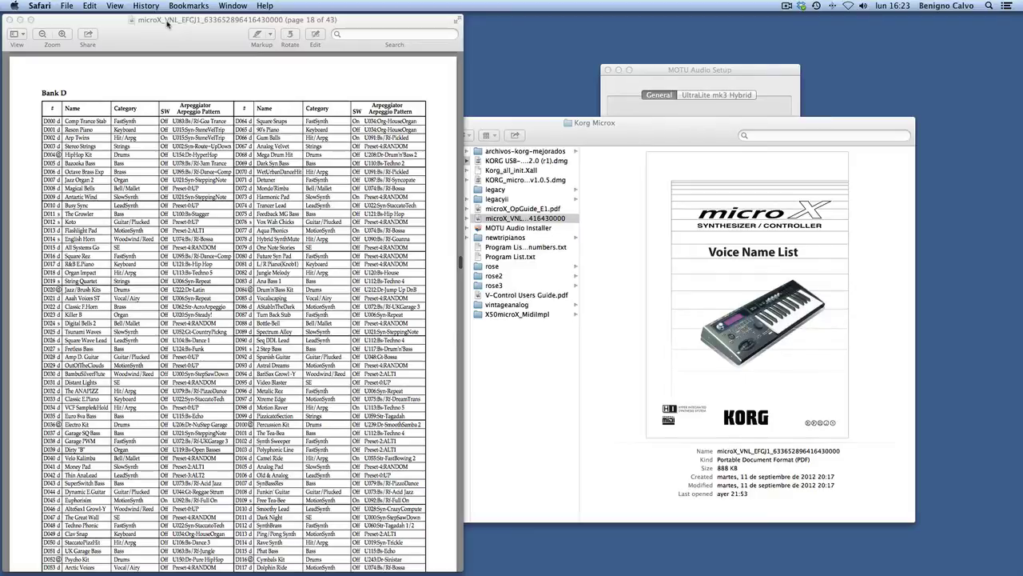
{"action": "key", "text": "super+Tab"}
{"action": "key", "text": "super+Tab"}
{"action": "key", "text": "super+Tab"}
{"action": "key", "text": "super+Tab"}
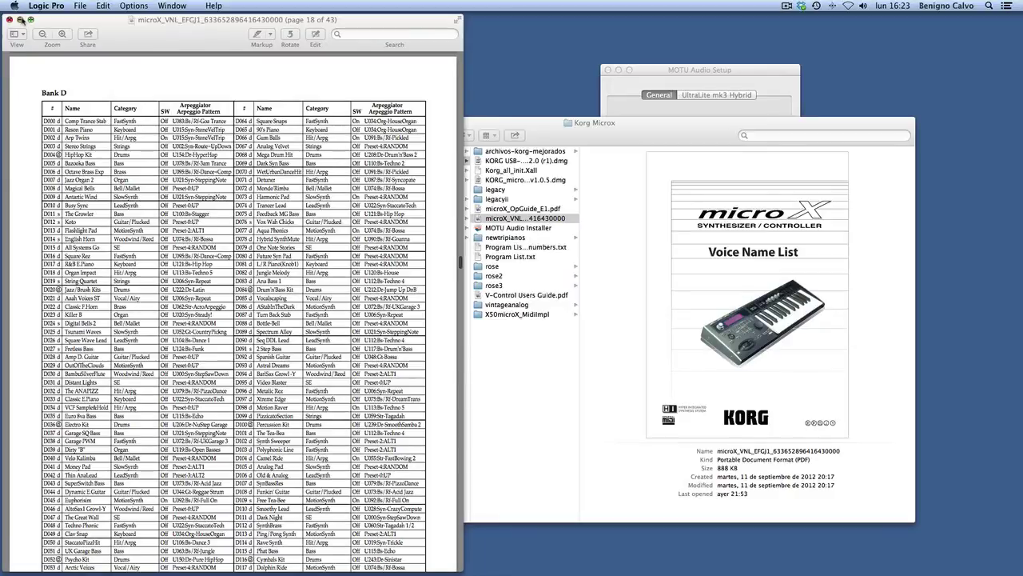
{"action": "left_click", "coordinate": [11, 18]}
{"action": "left_click", "coordinate": [84, 6]}
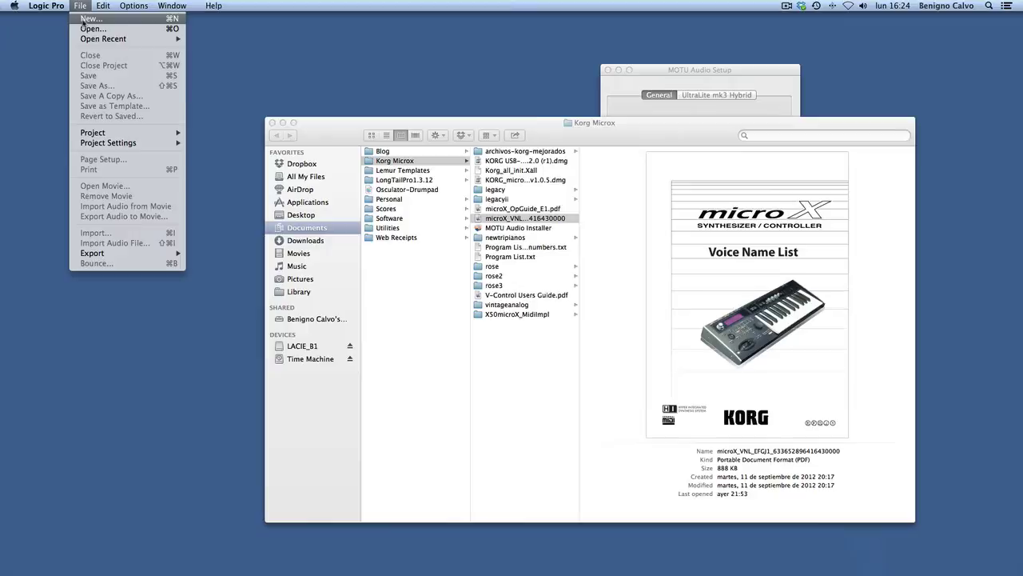
Step: Create a new project with one External MIDI Grand Piano track on the GM Device and hide the Library
{"action": "left_click", "coordinate": [84, 19]}
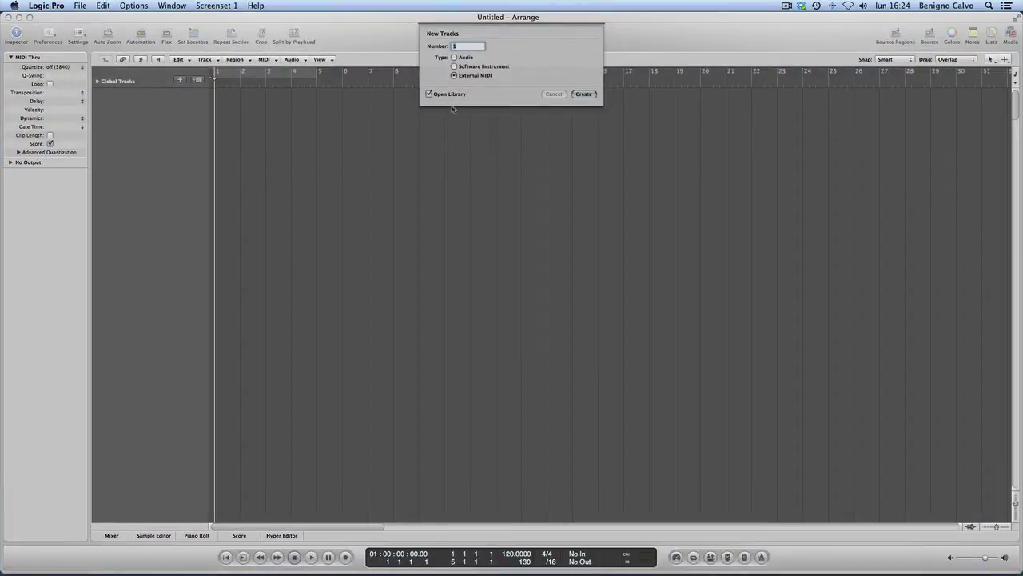
{"action": "left_click", "coordinate": [583, 95]}
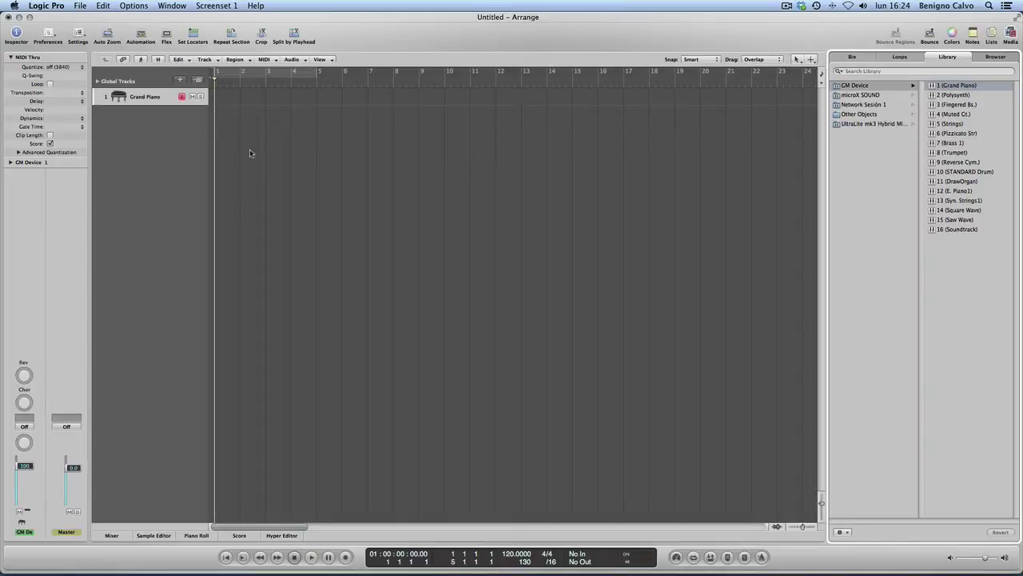
{"action": "left_click", "coordinate": [1010, 36]}
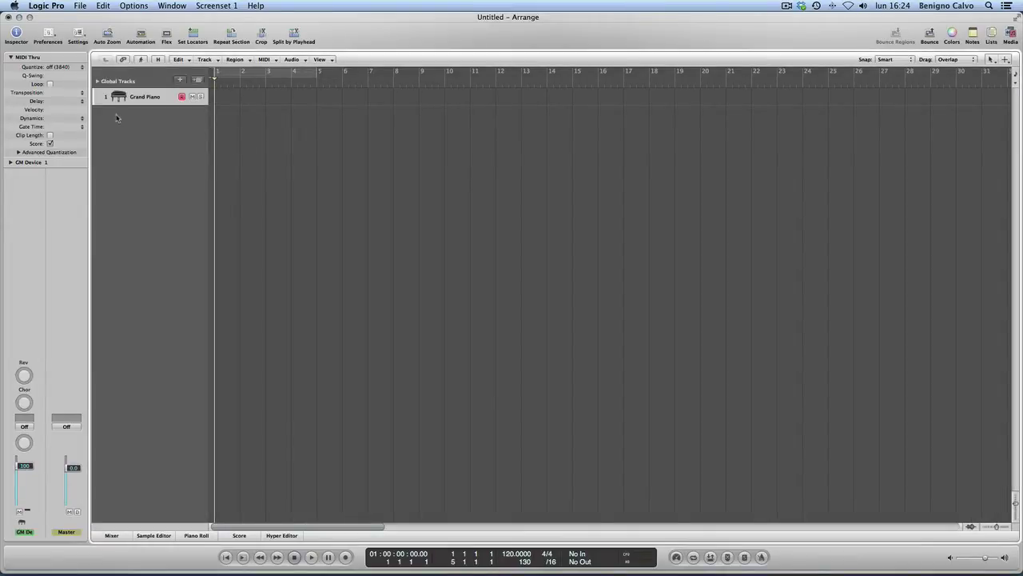
{"action": "left_click", "coordinate": [159, 7]}
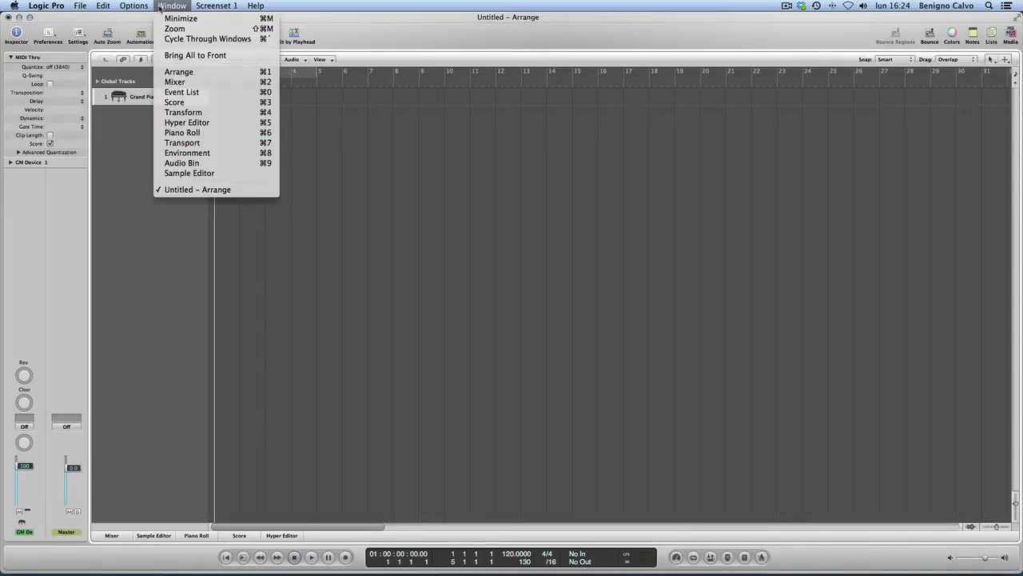
Step: Open the Environment and switch to the MIDI Instr. layer showing the GM Device
{"action": "left_click", "coordinate": [189, 153]}
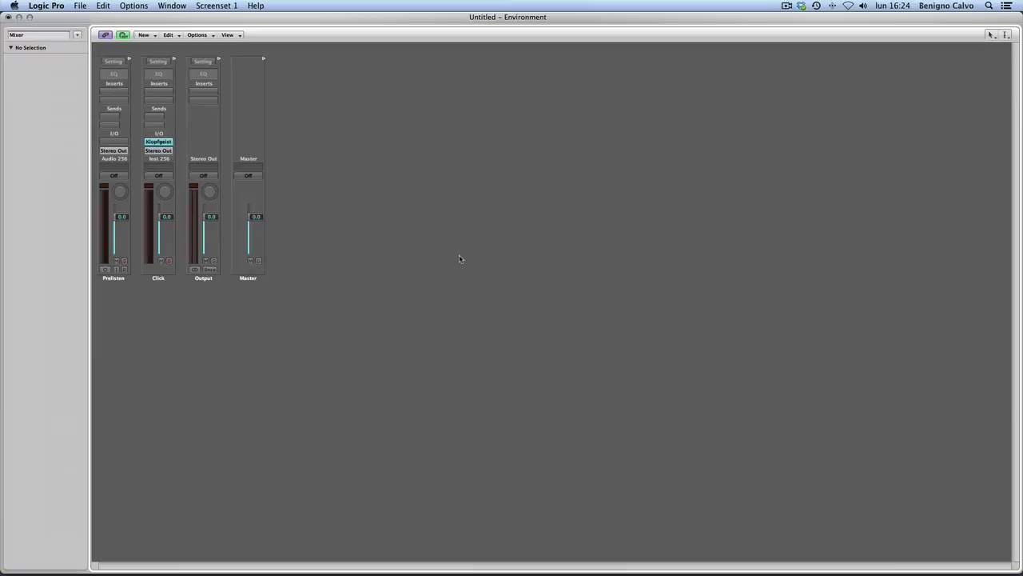
{"action": "left_click", "coordinate": [78, 36]}
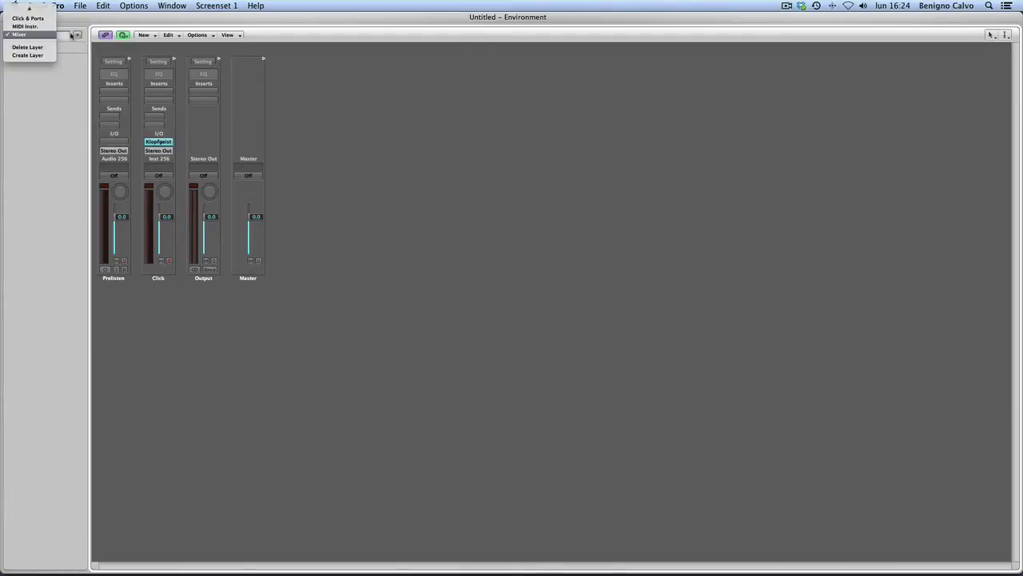
{"action": "left_click", "coordinate": [29, 25]}
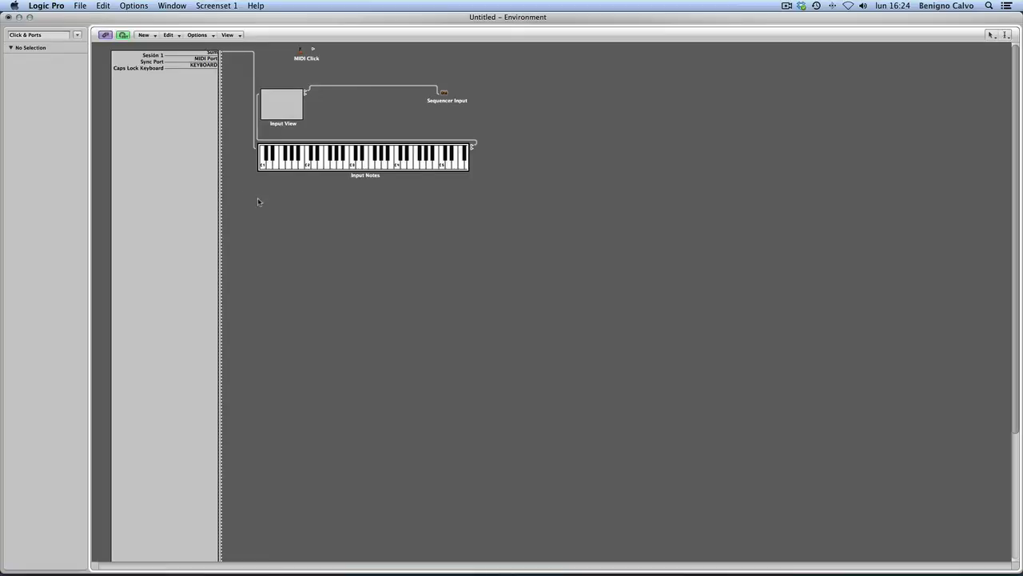
{"action": "left_click", "coordinate": [77, 35]}
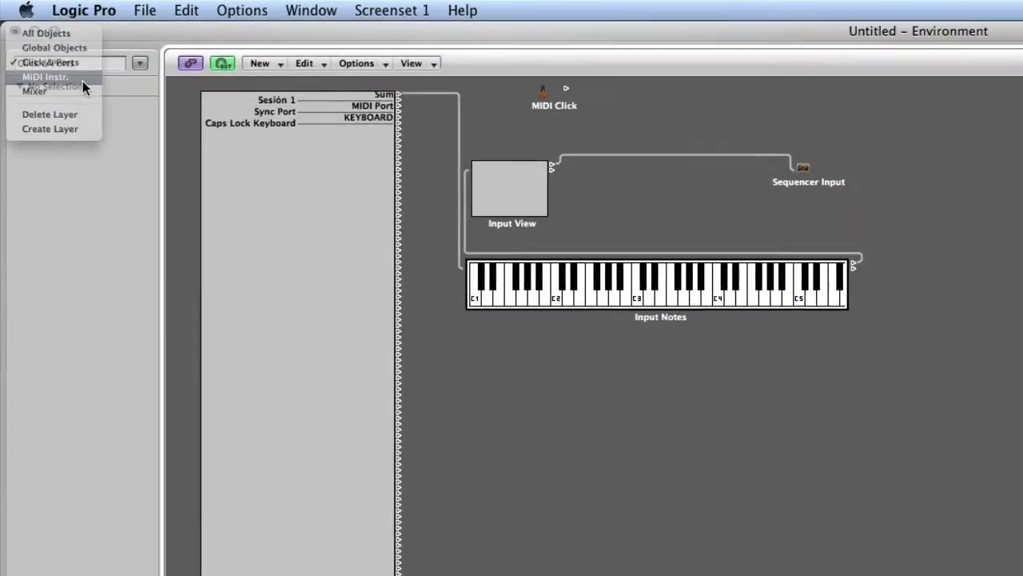
{"action": "left_click", "coordinate": [32, 47]}
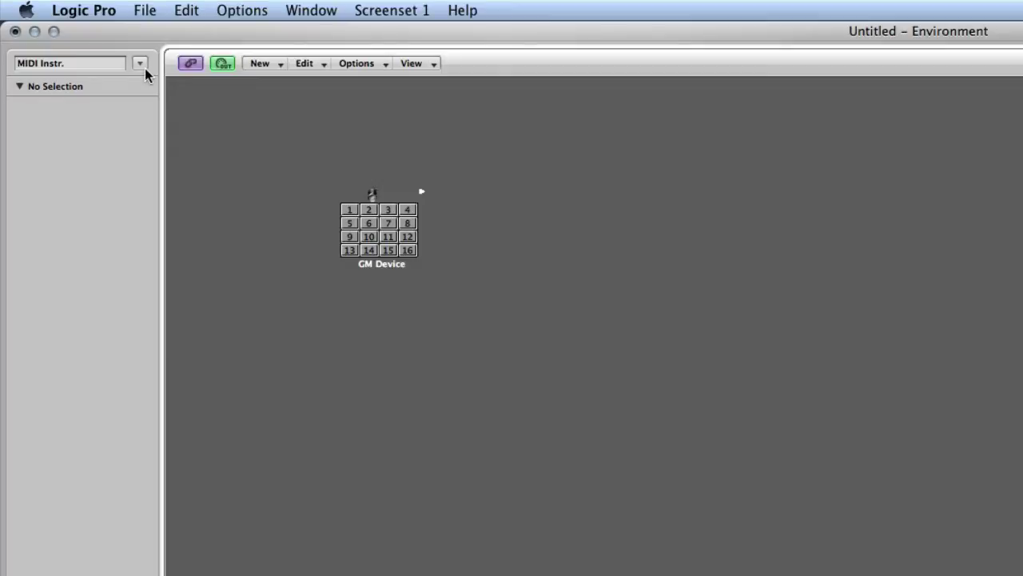
Step: Import the Korg MicroX layer from the Grok & Cormix project into the Environment
{"action": "left_click", "coordinate": [345, 69]}
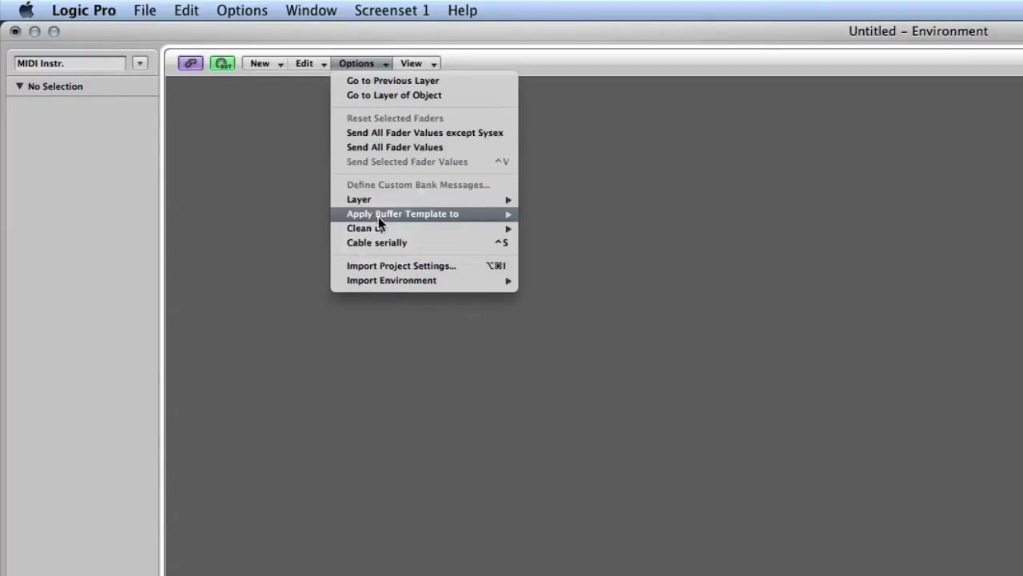
{"action": "mouse_move", "coordinate": [385, 281]}
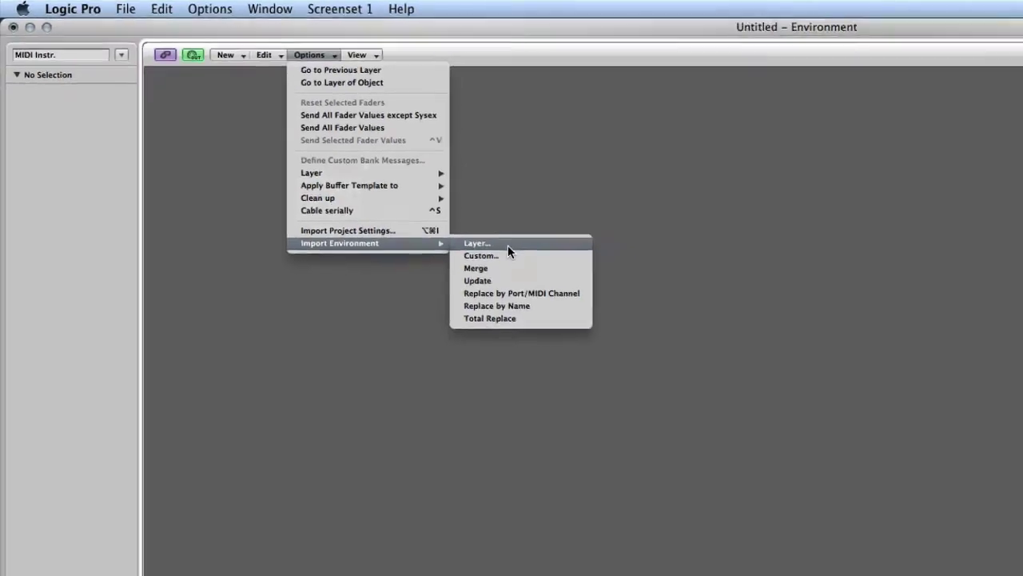
{"action": "left_click", "coordinate": [585, 281]}
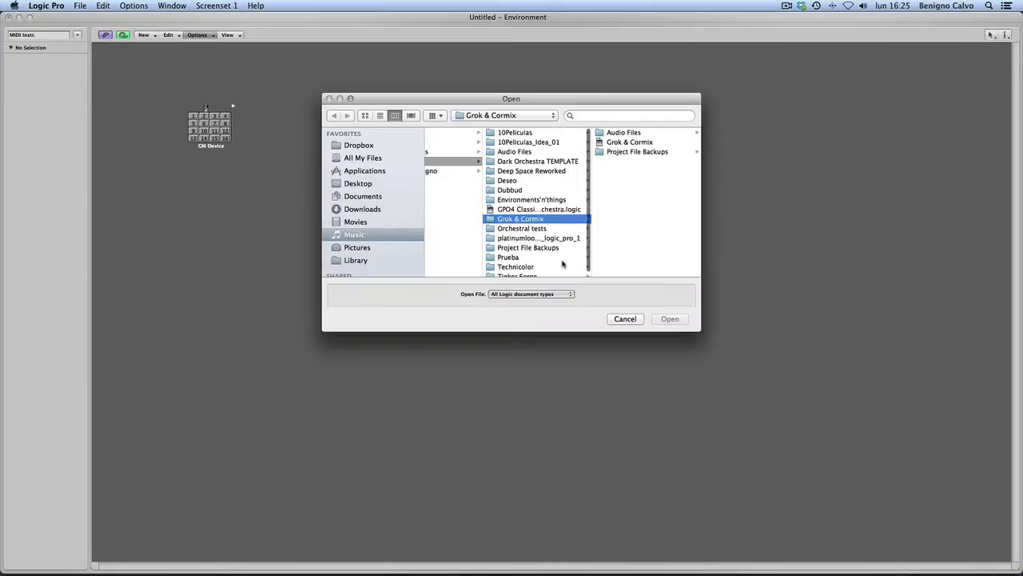
{"action": "left_click", "coordinate": [608, 143]}
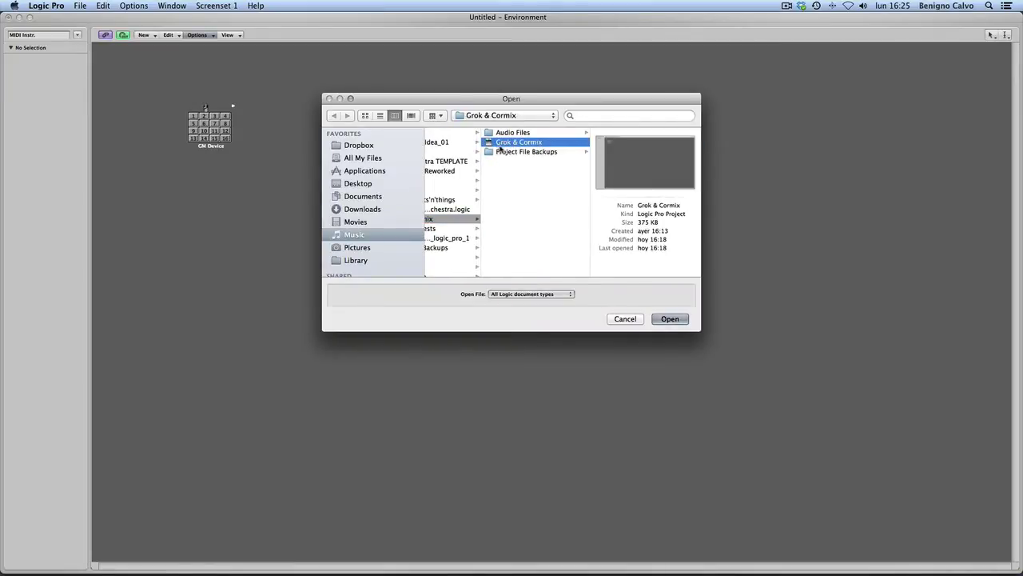
{"action": "left_click", "coordinate": [685, 321]}
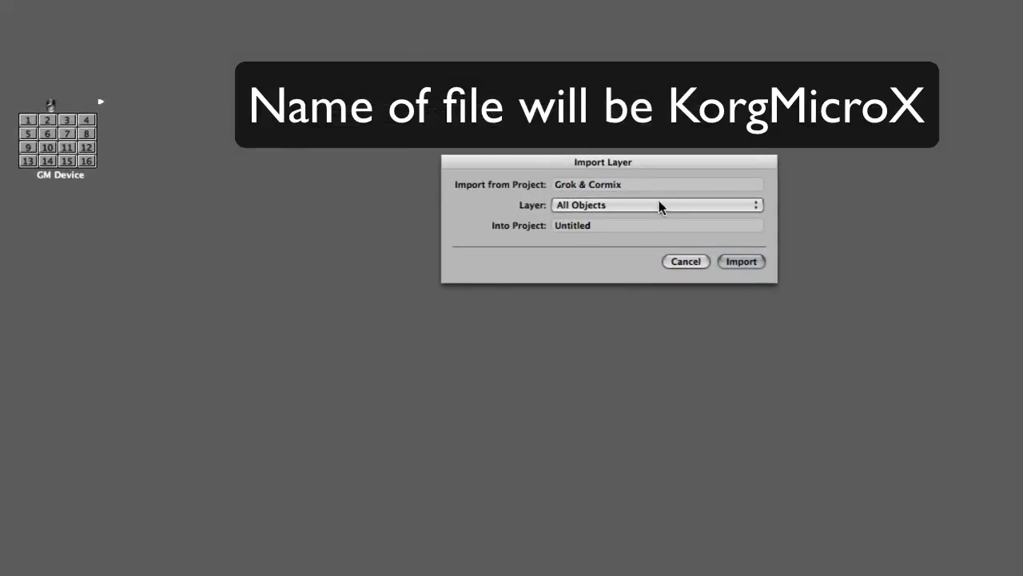
{"action": "left_click", "coordinate": [658, 207]}
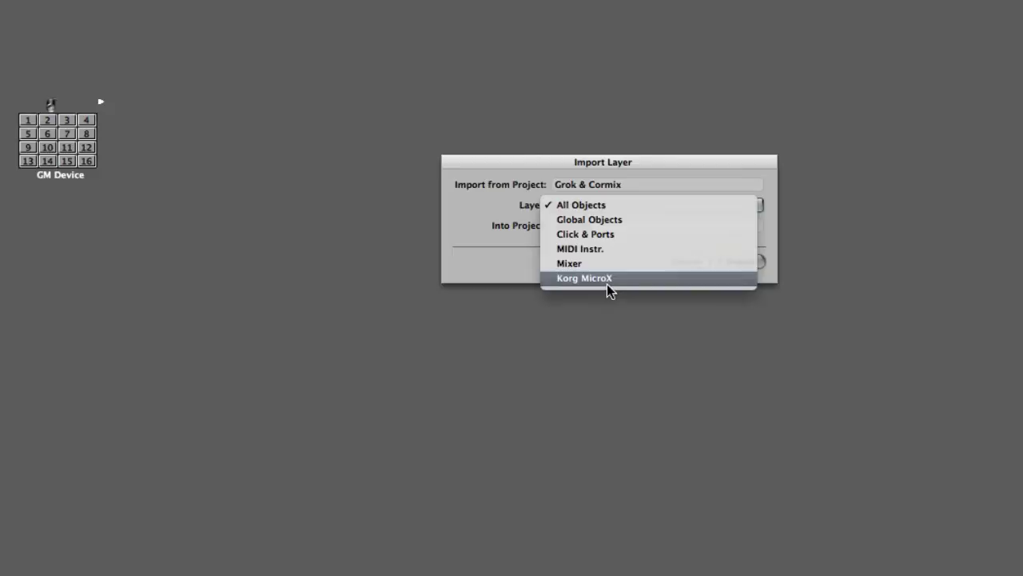
{"action": "left_click", "coordinate": [608, 287]}
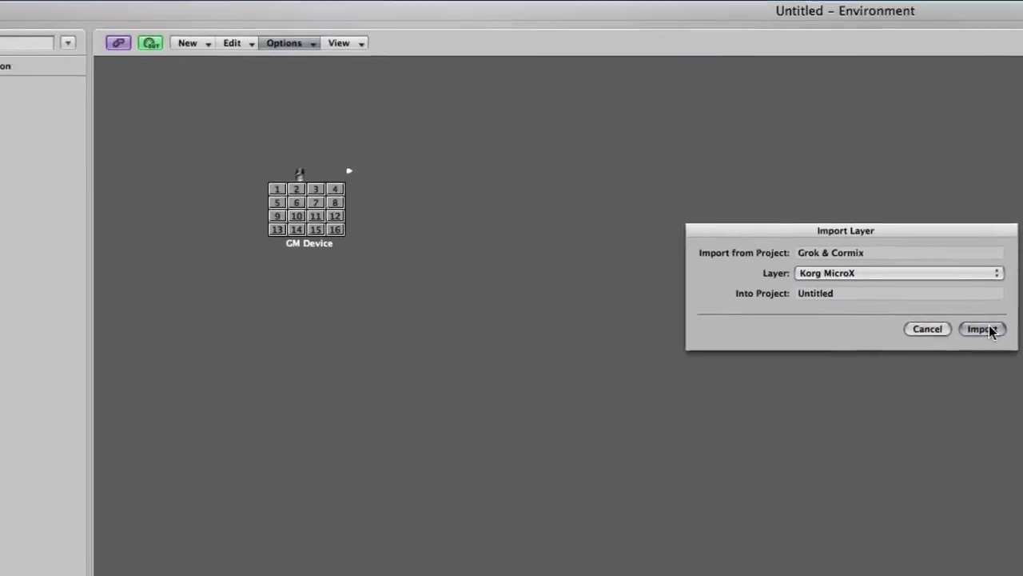
{"action": "left_click", "coordinate": [750, 264]}
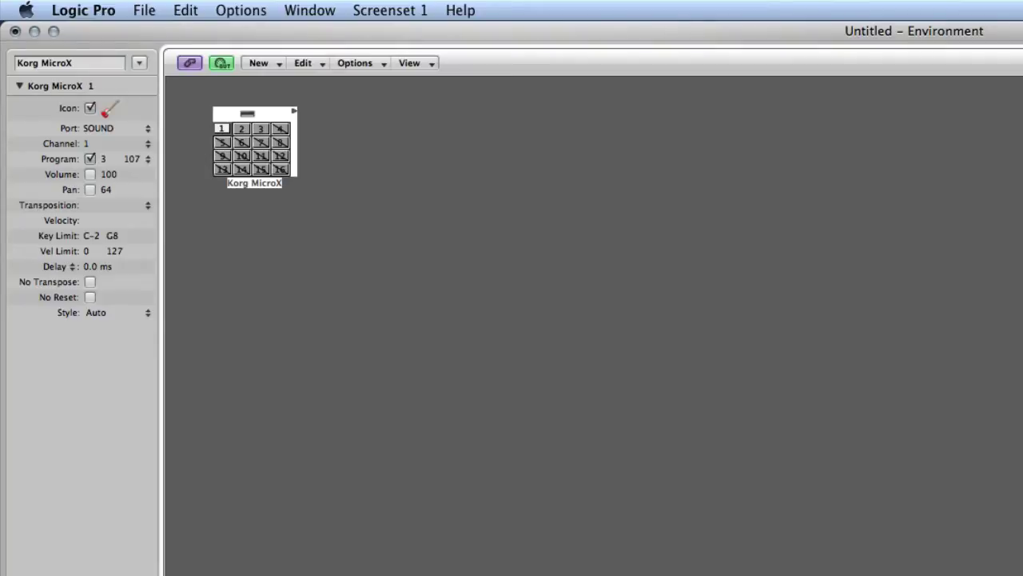
Step: Check the imported Korg MicroX object on its own layer, then close the Environment
{"action": "left_click", "coordinate": [119, 62]}
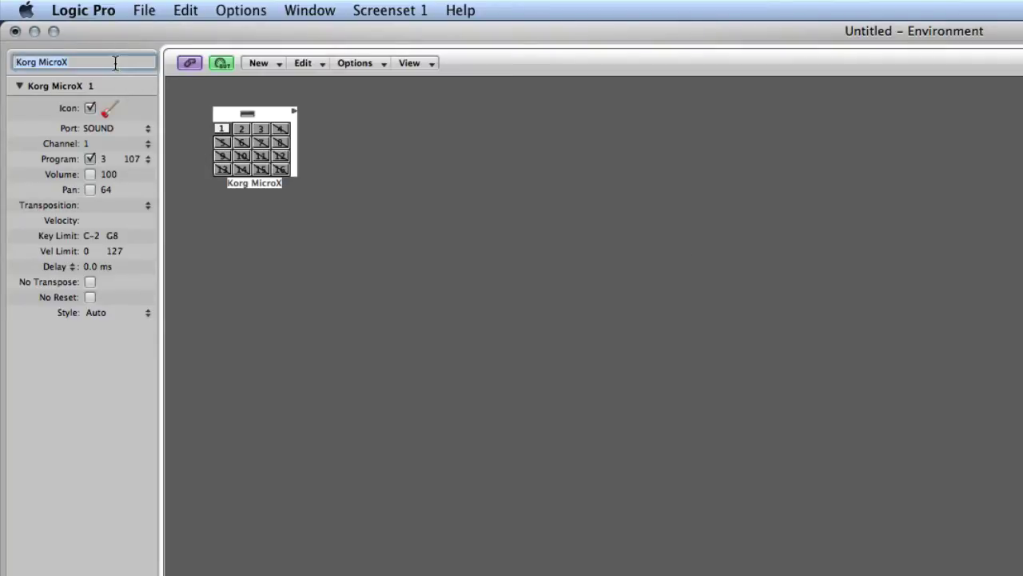
{"action": "left_click", "coordinate": [379, 402]}
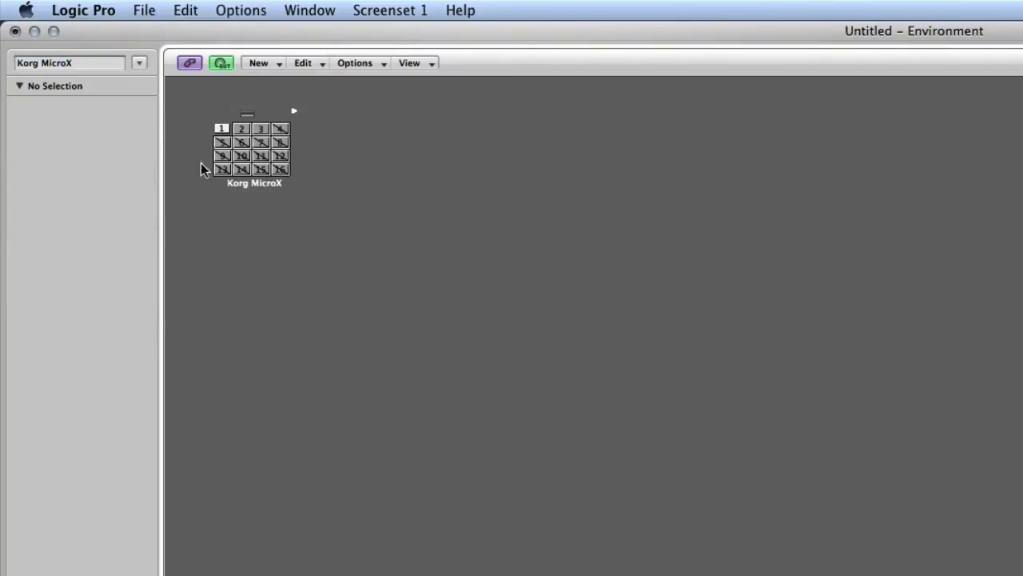
{"action": "left_click", "coordinate": [137, 62]}
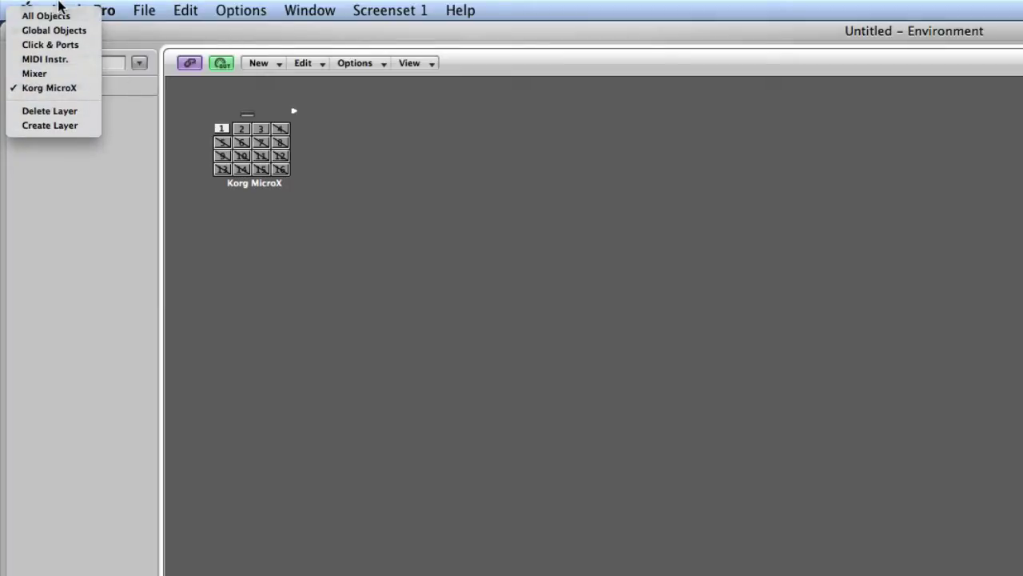
{"action": "left_click", "coordinate": [89, 87]}
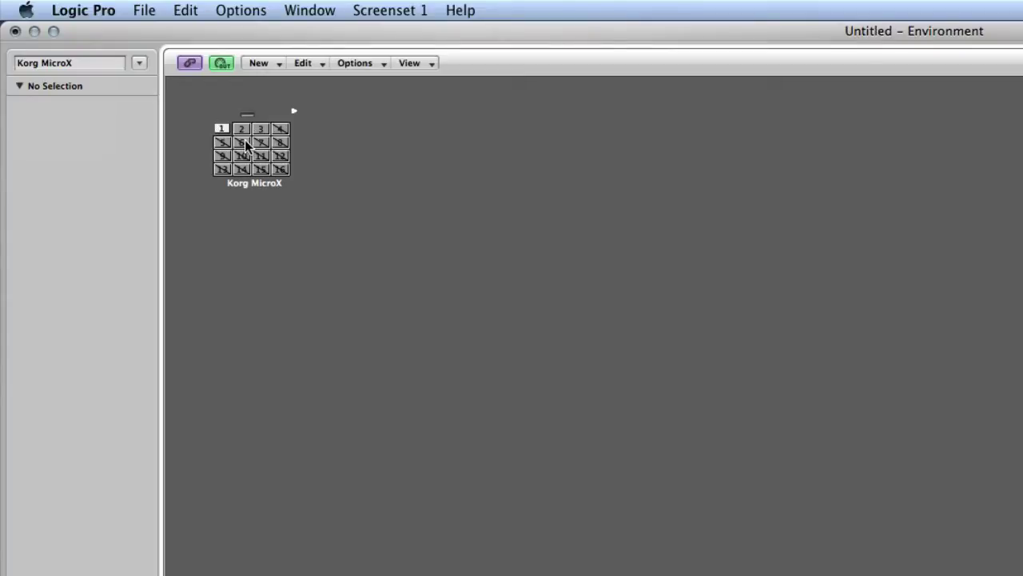
{"action": "left_click", "coordinate": [15, 30]}
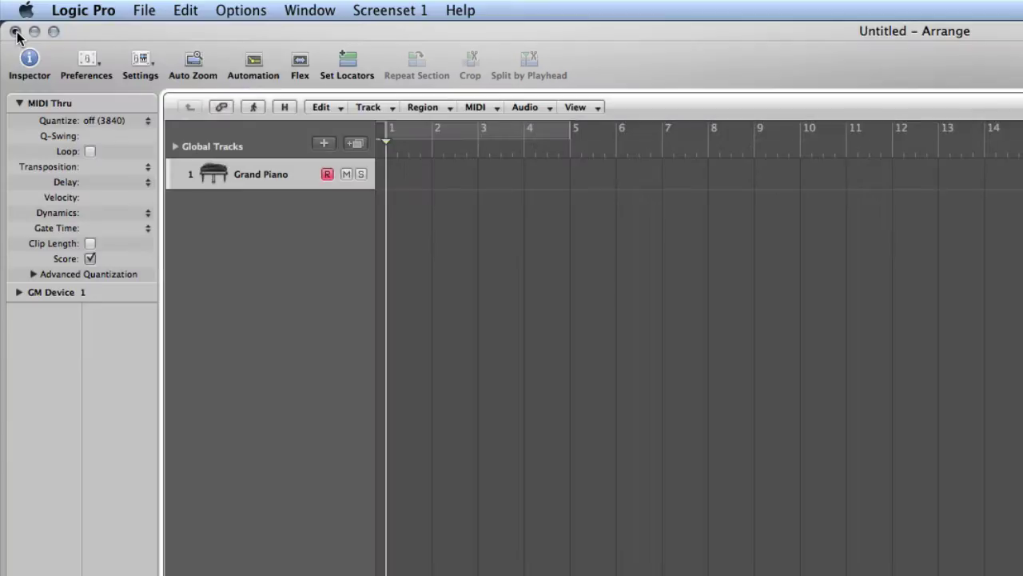
Step: Add one new External MIDI track as track 2
{"action": "left_click", "coordinate": [324, 143]}
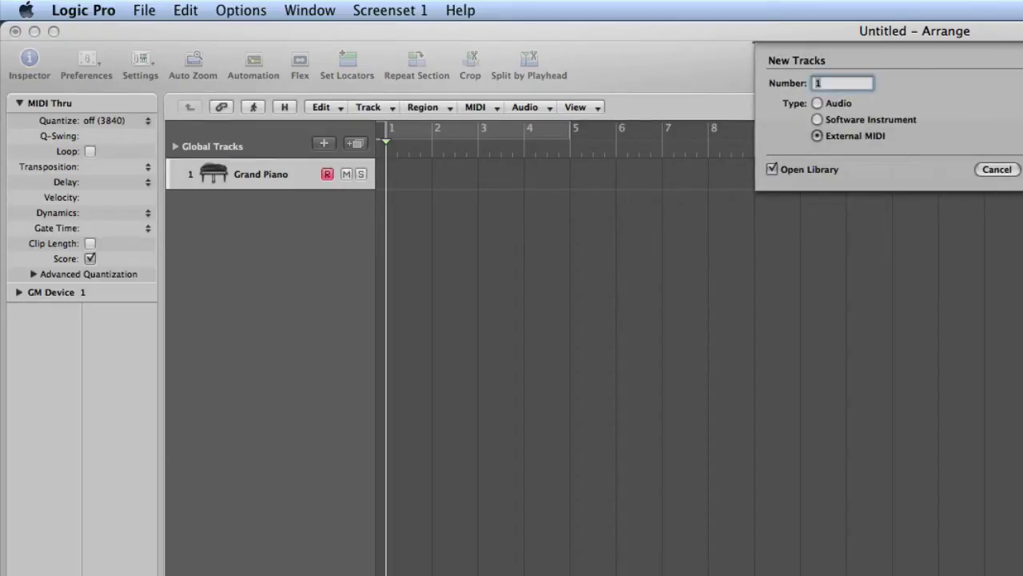
{"action": "key", "text": "Return"}
{"action": "right_click", "coordinate": [230, 208]}
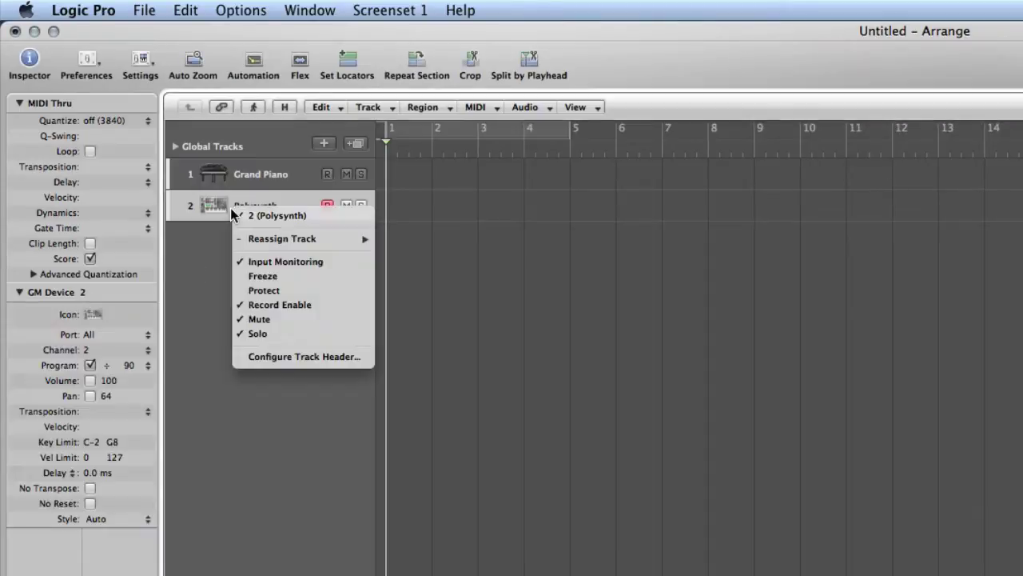
{"action": "mouse_move", "coordinate": [299, 237]}
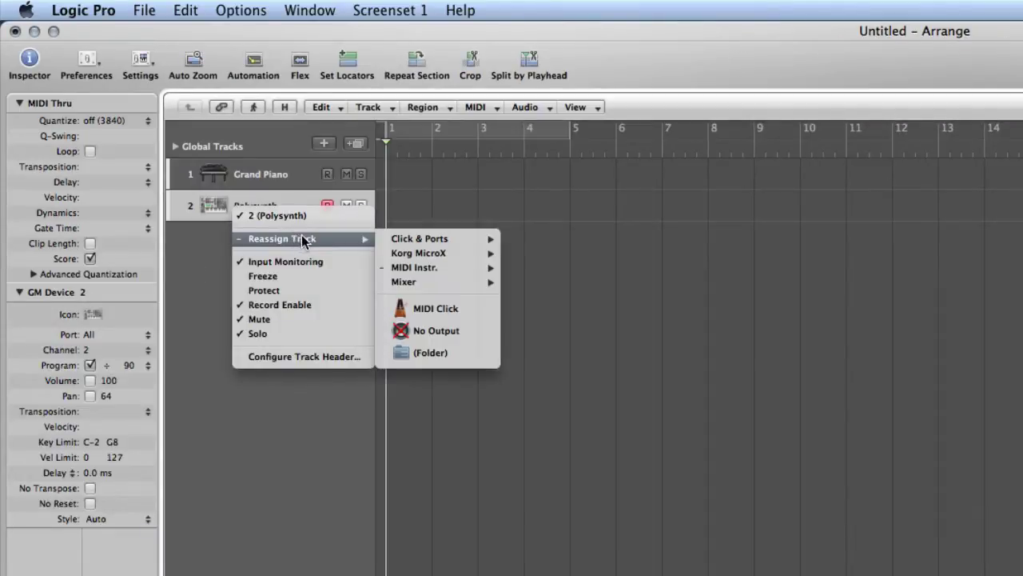
{"action": "mouse_move", "coordinate": [406, 241]}
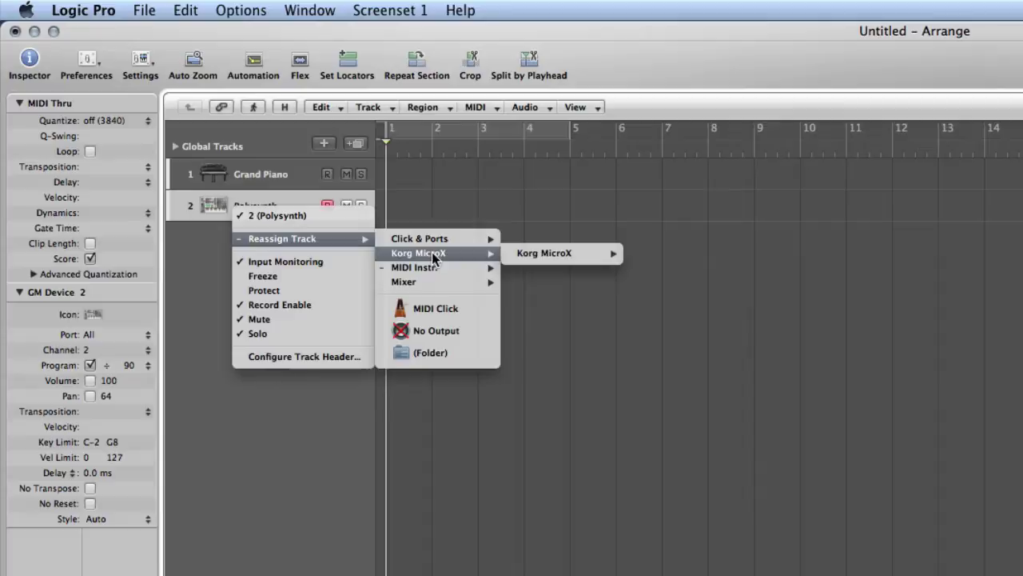
{"action": "left_click", "coordinate": [435, 259]}
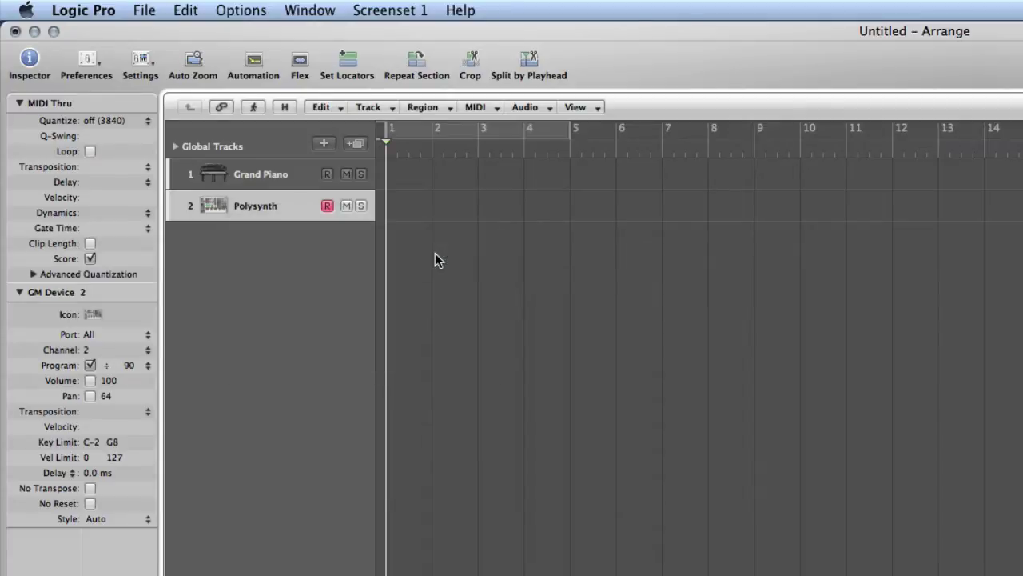
Step: Reassign track 2 to Korg MicroX channel 1, SynBassRes
{"action": "right_click", "coordinate": [263, 210]}
{"action": "mouse_move", "coordinate": [301, 235]}
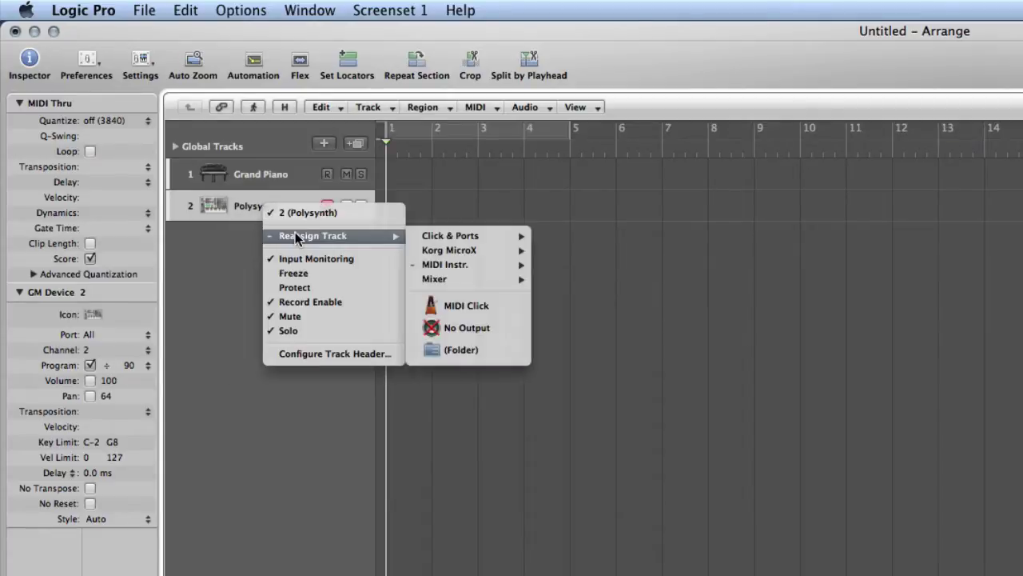
{"action": "mouse_move", "coordinate": [493, 254]}
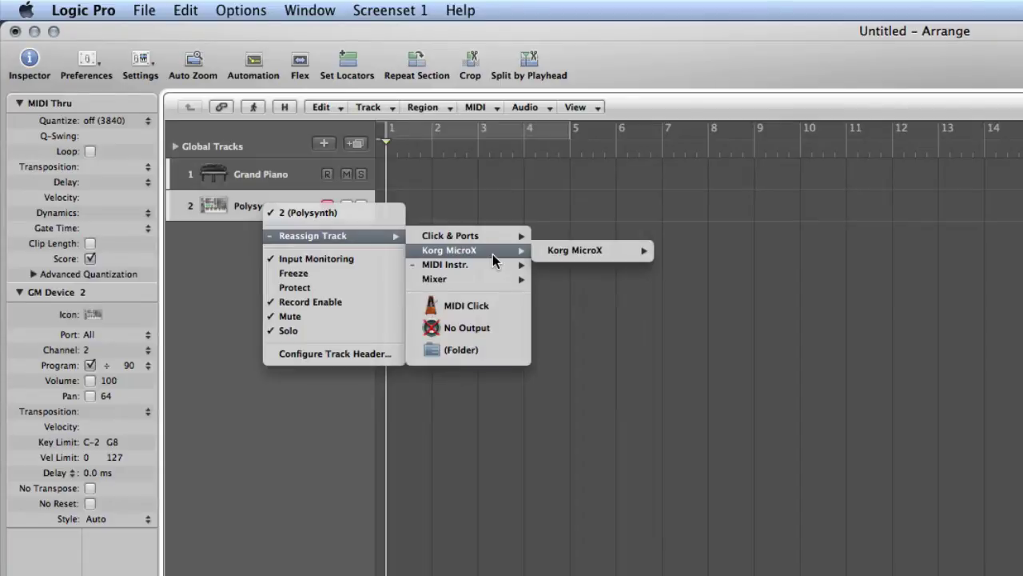
{"action": "mouse_move", "coordinate": [589, 256]}
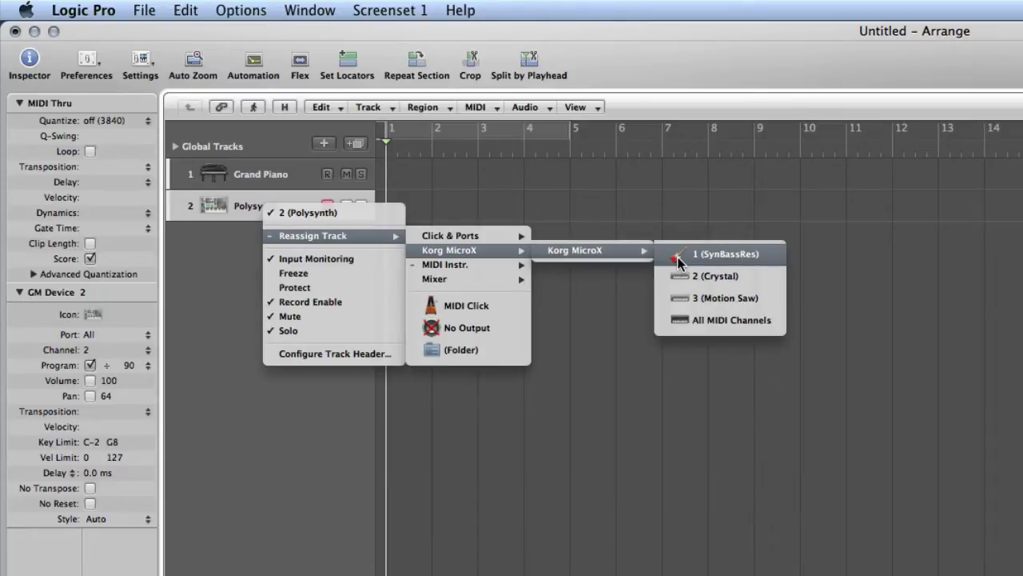
{"action": "left_click", "coordinate": [679, 255]}
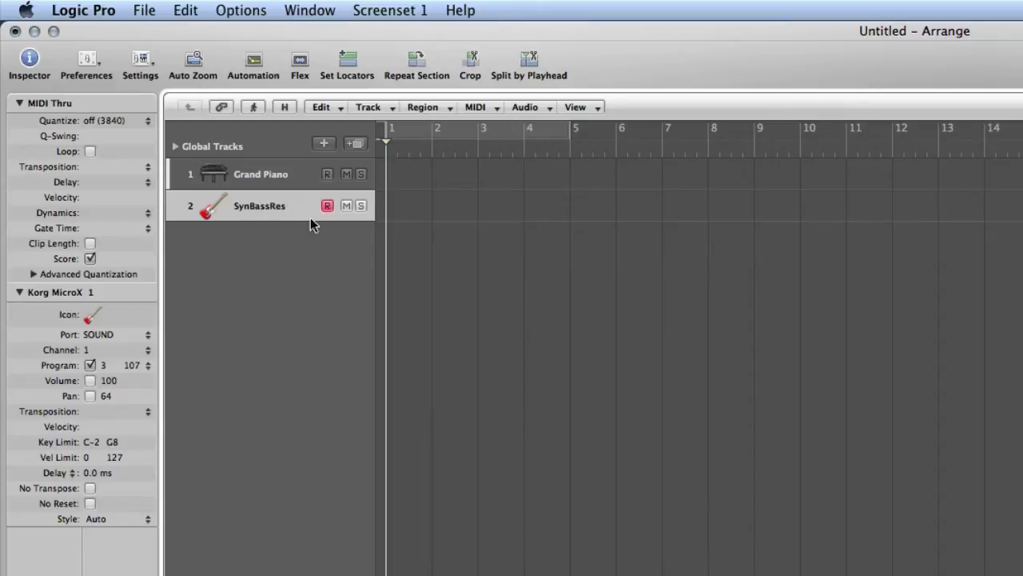
Step: Switch track 2 to program 92 Spanish Guitar, then open the Environment with Cmd+8
{"action": "left_click", "coordinate": [132, 364]}
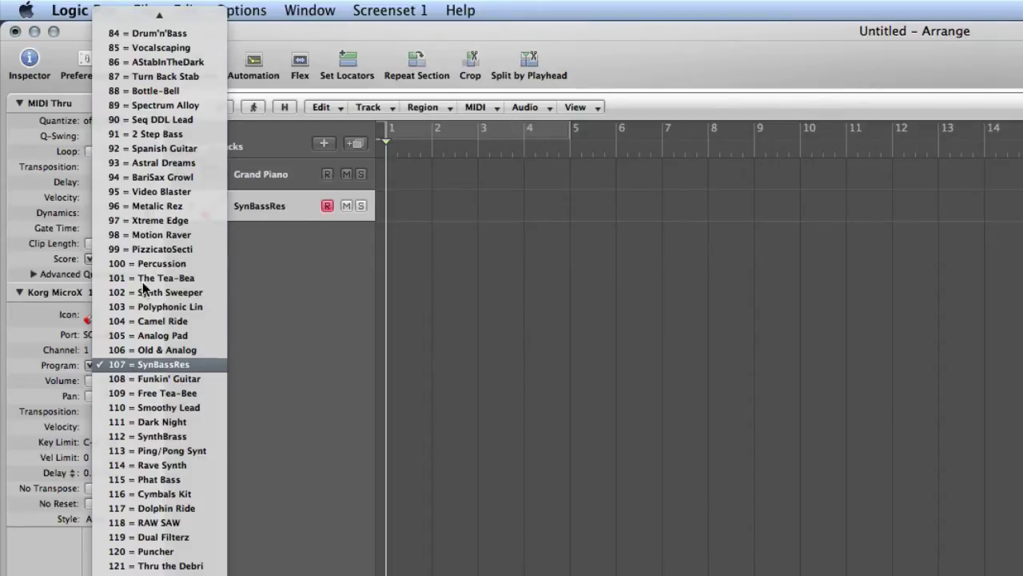
{"action": "left_click", "coordinate": [134, 151]}
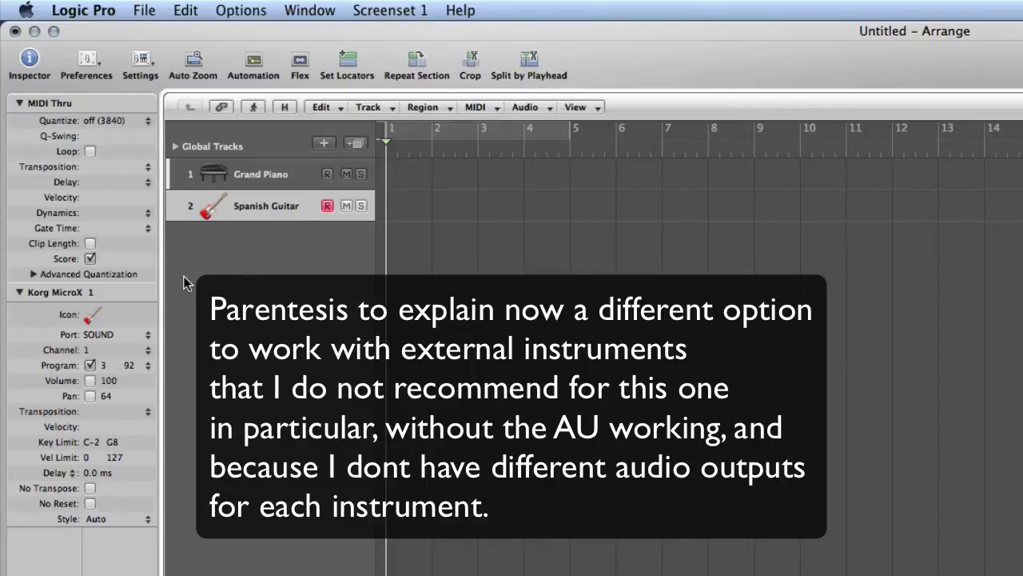
{"action": "key", "text": "super+8"}
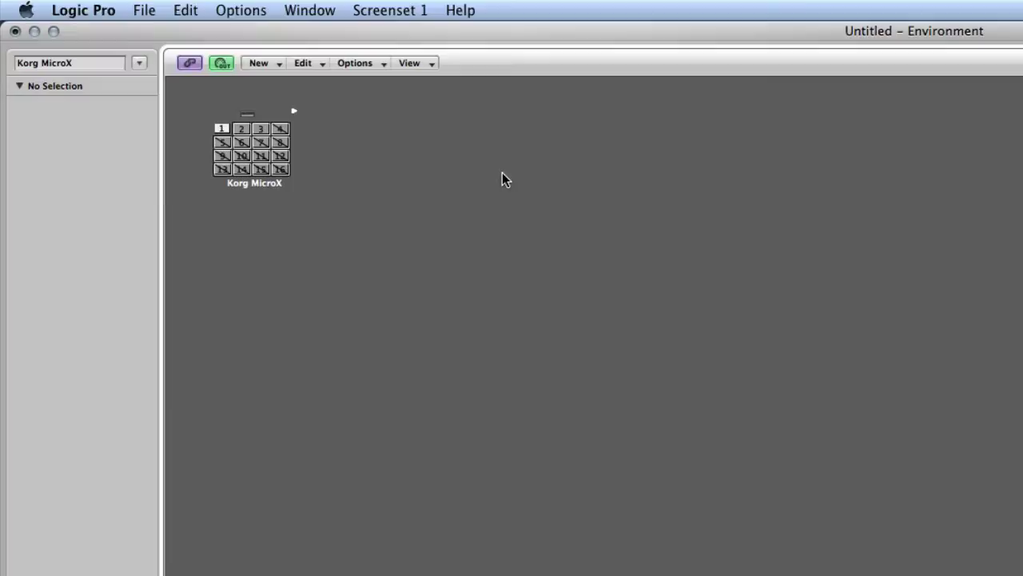
Step: On the MIDI Instr. layer, set the GM Device's output port to microX SOUND
{"action": "left_click", "coordinate": [139, 62]}
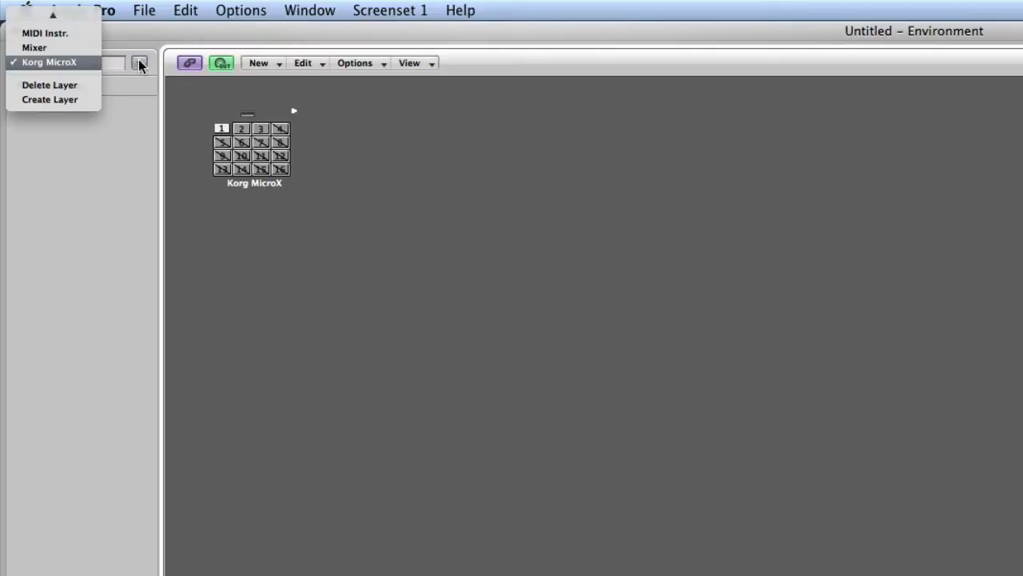
{"action": "mouse_move", "coordinate": [52, 13]}
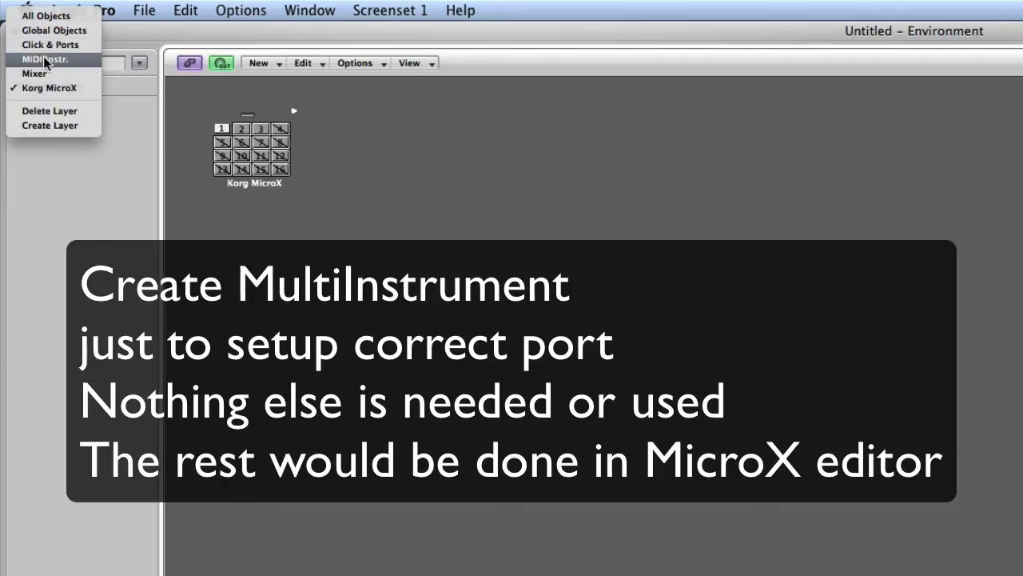
{"action": "left_click", "coordinate": [45, 59]}
{"action": "left_click", "coordinate": [381, 194]}
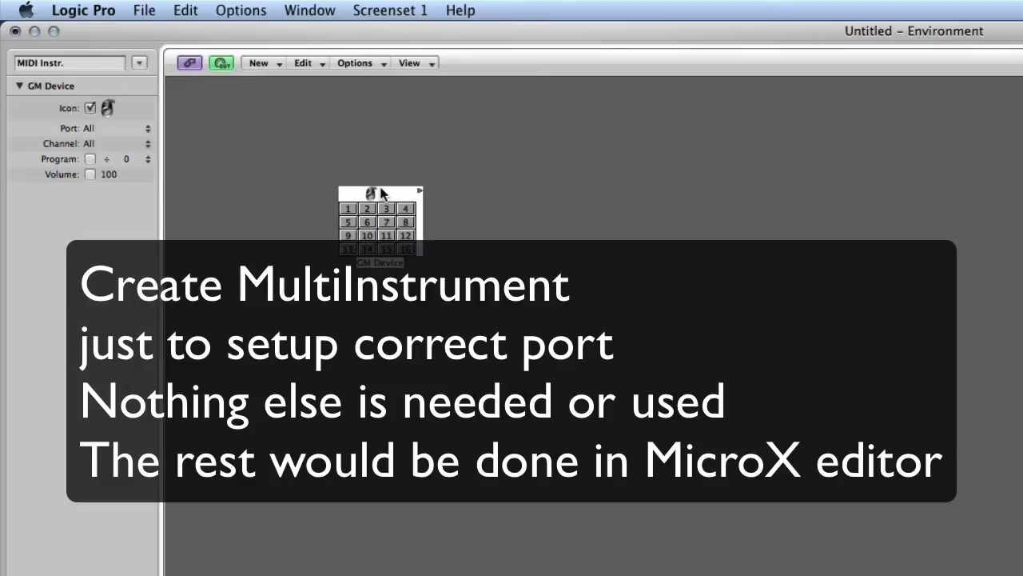
{"action": "left_click", "coordinate": [144, 137]}
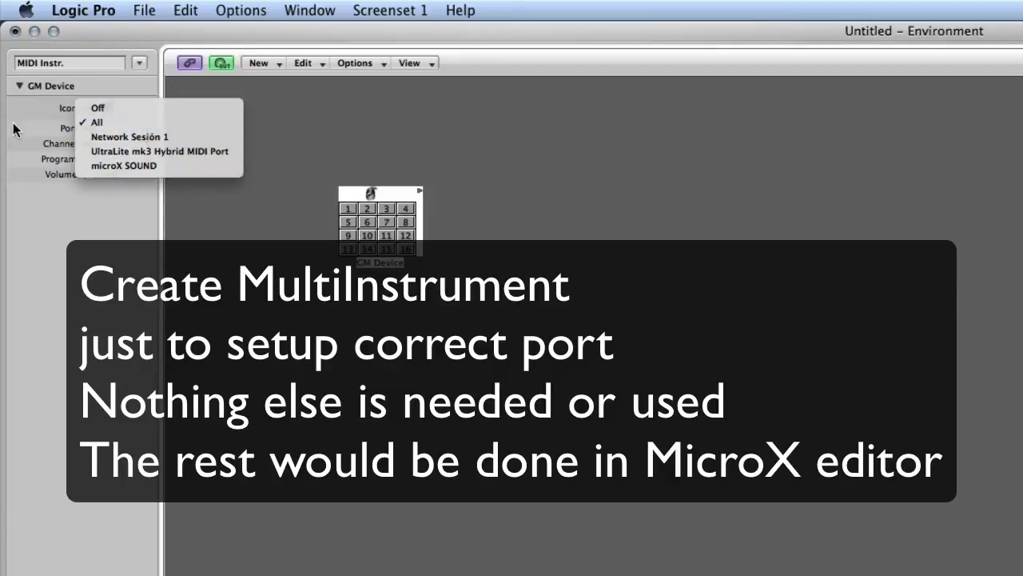
{"action": "left_click", "coordinate": [13, 129]}
{"action": "left_click", "coordinate": [147, 130]}
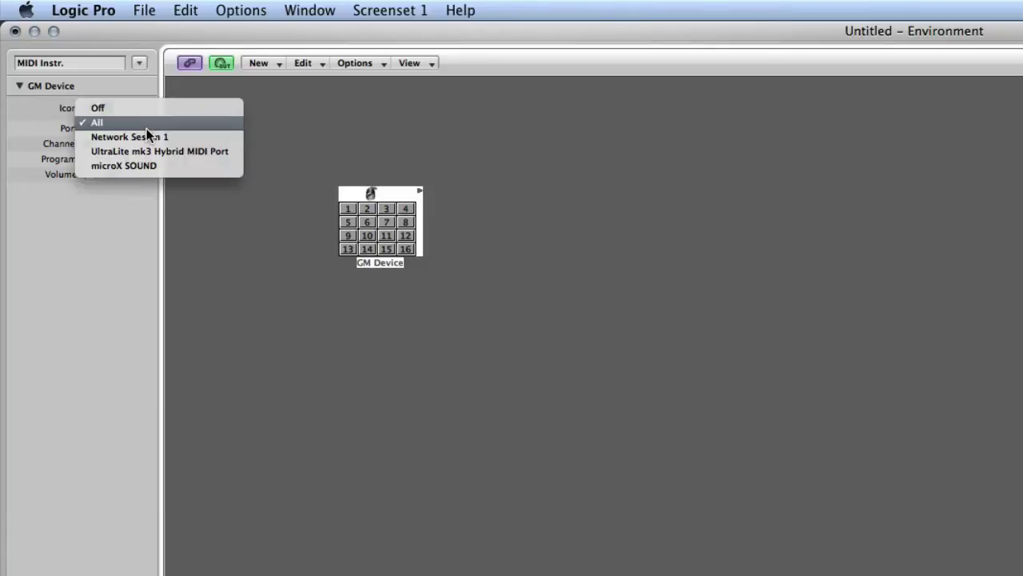
{"action": "left_click", "coordinate": [175, 169]}
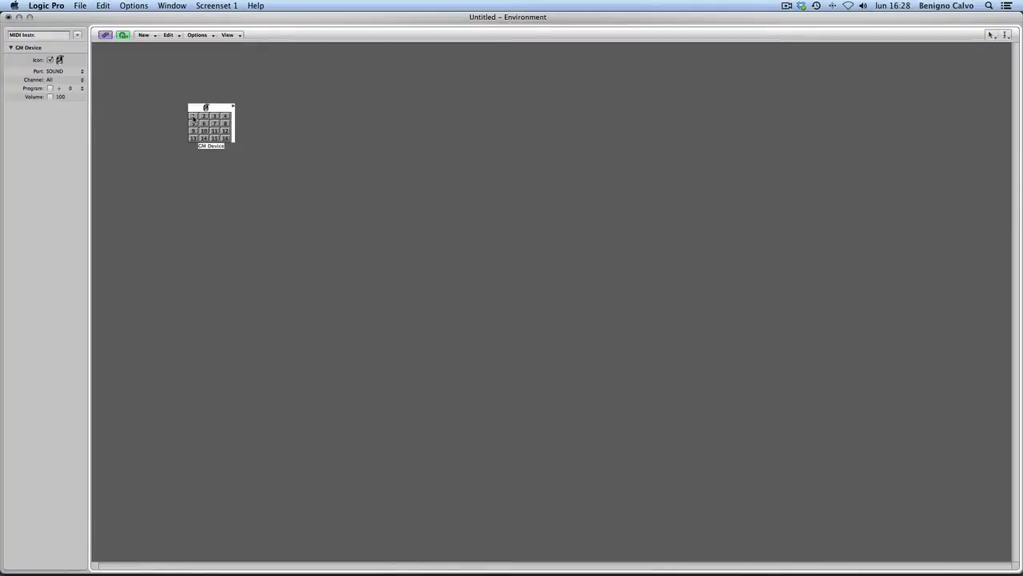
Step: Set the GM Device to bank 0: Grand Piano, declining the bank-2 initialize prompt, and close its window
{"action": "double_click", "coordinate": [194, 119]}
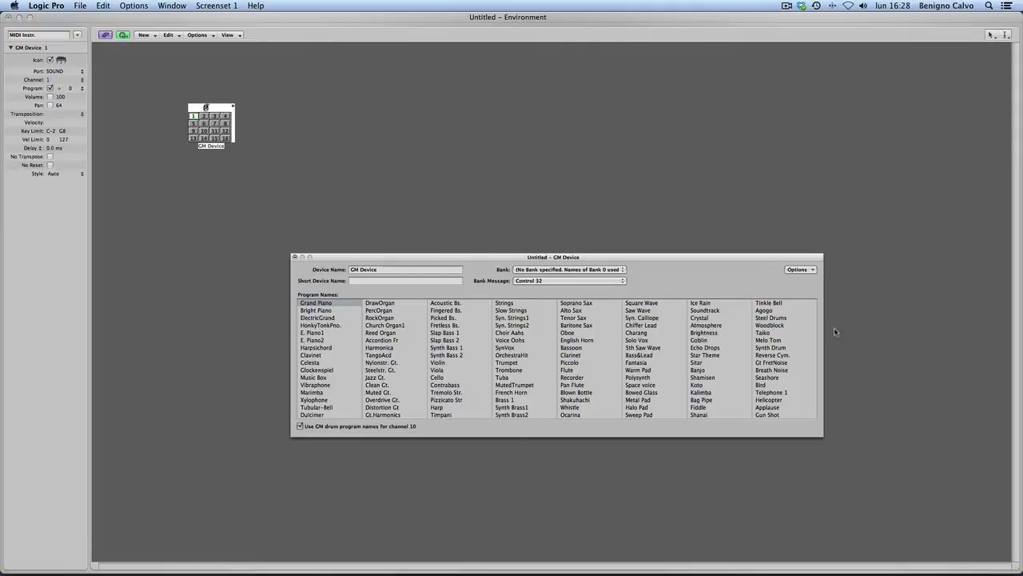
{"action": "left_click", "coordinate": [582, 271]}
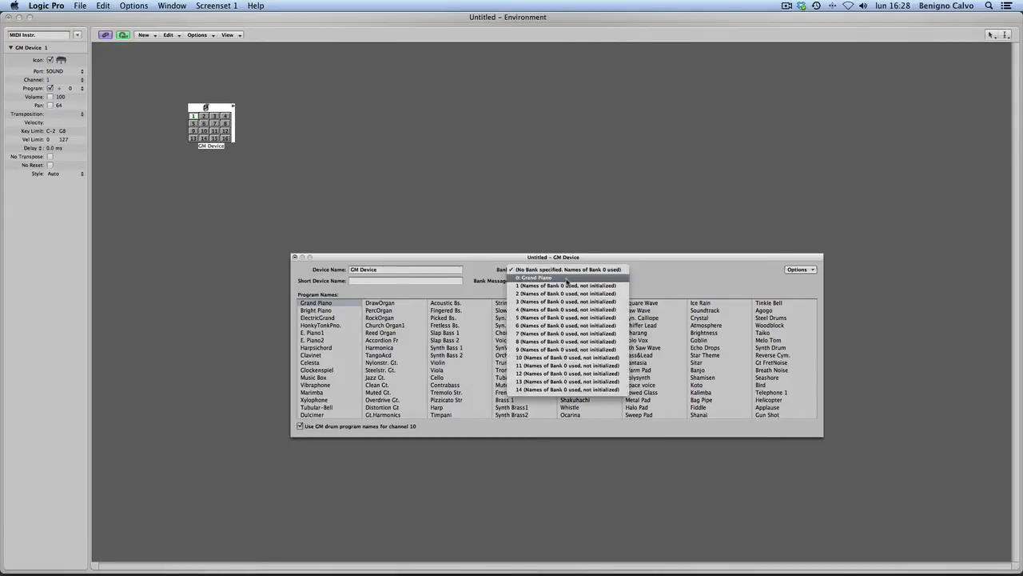
{"action": "left_click", "coordinate": [563, 279]}
{"action": "left_click", "coordinate": [562, 273]}
{"action": "left_click", "coordinate": [563, 286]}
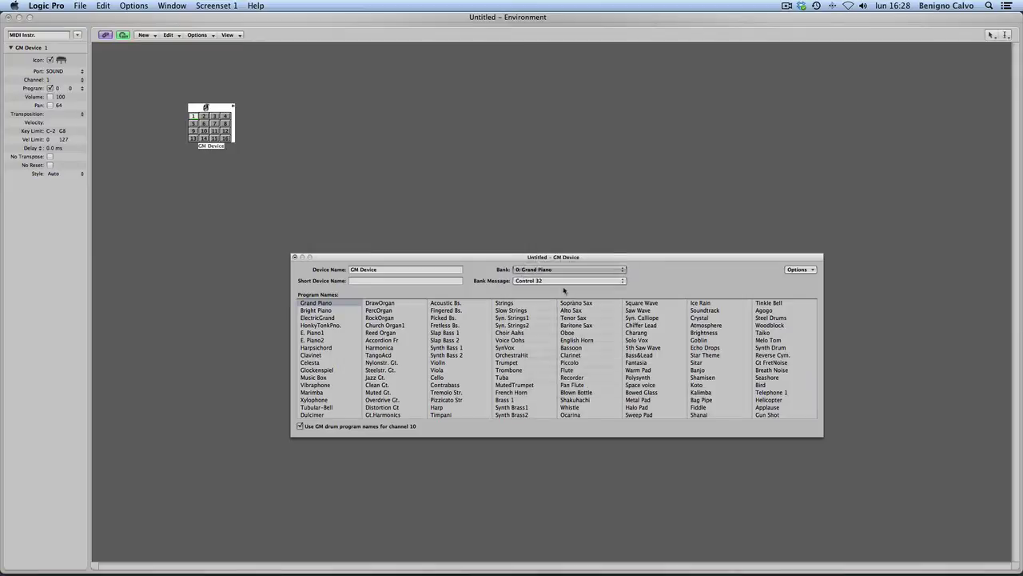
{"action": "left_click", "coordinate": [530, 198]}
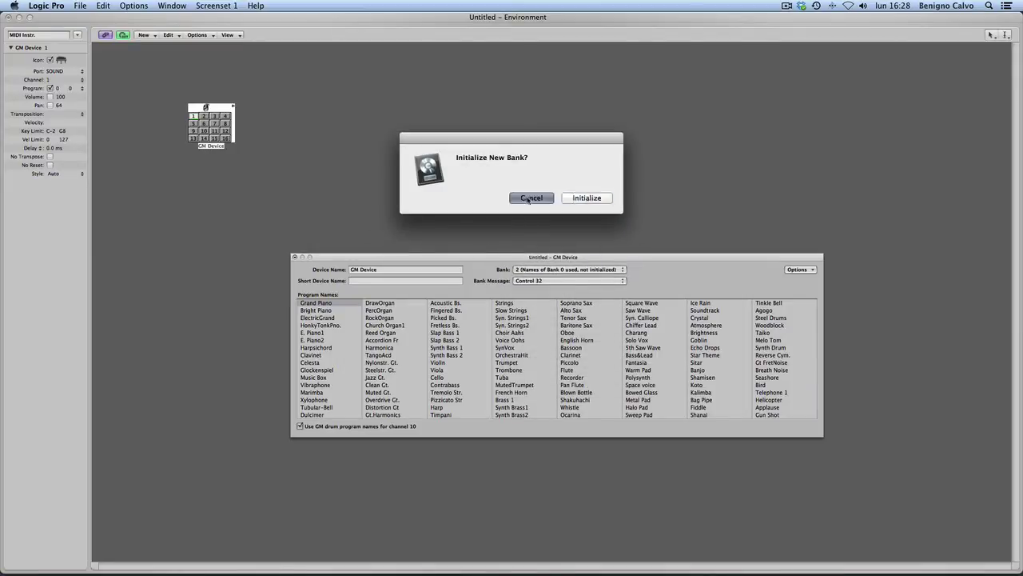
{"action": "left_click", "coordinate": [540, 271]}
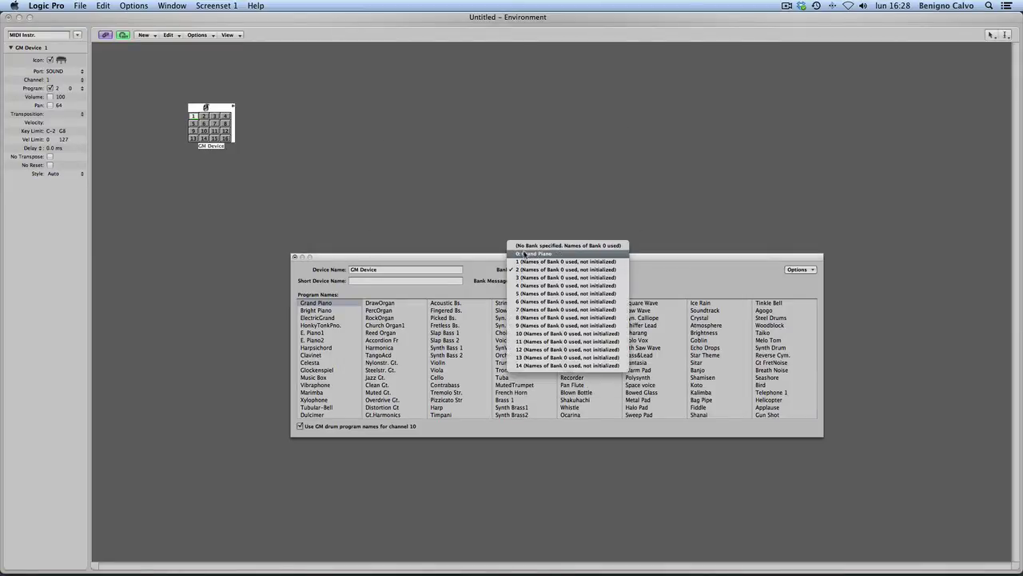
{"action": "left_click", "coordinate": [524, 254]}
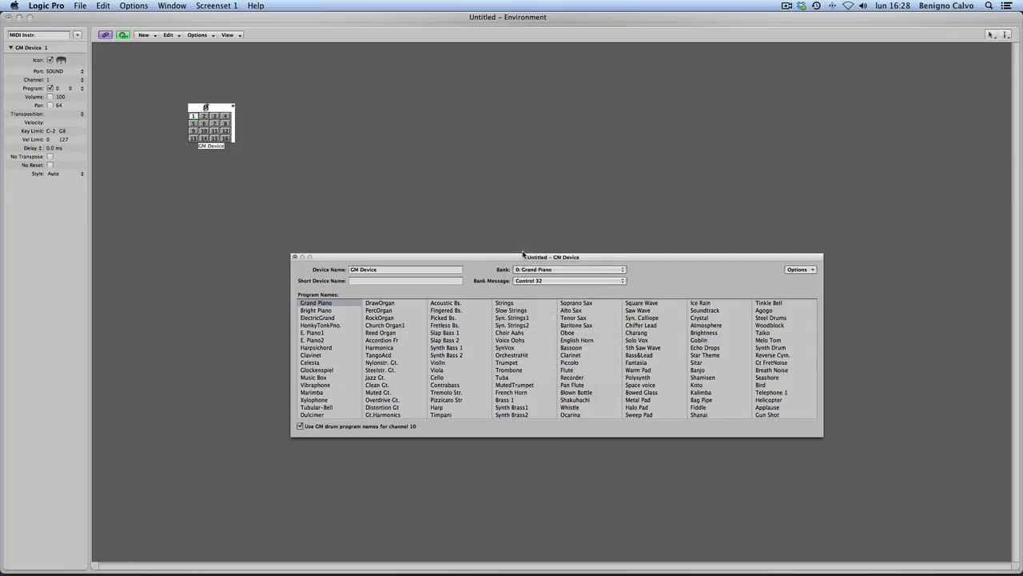
{"action": "left_click", "coordinate": [295, 257]}
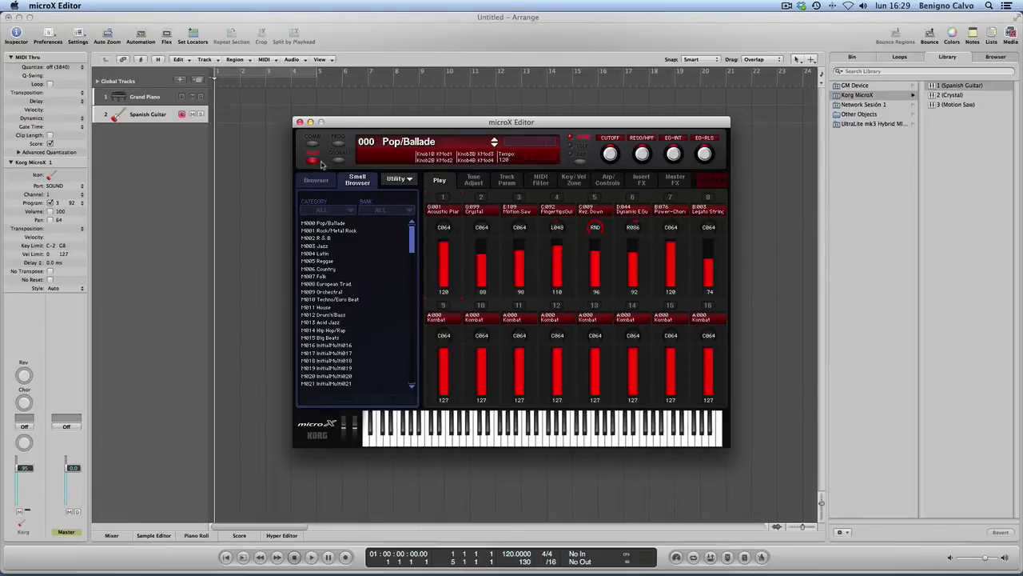
Step: Assign Woodwind/Reed program D062 Fisa Americana to timbre 1, then return to Logic's arrange
{"action": "left_click", "coordinate": [444, 209]}
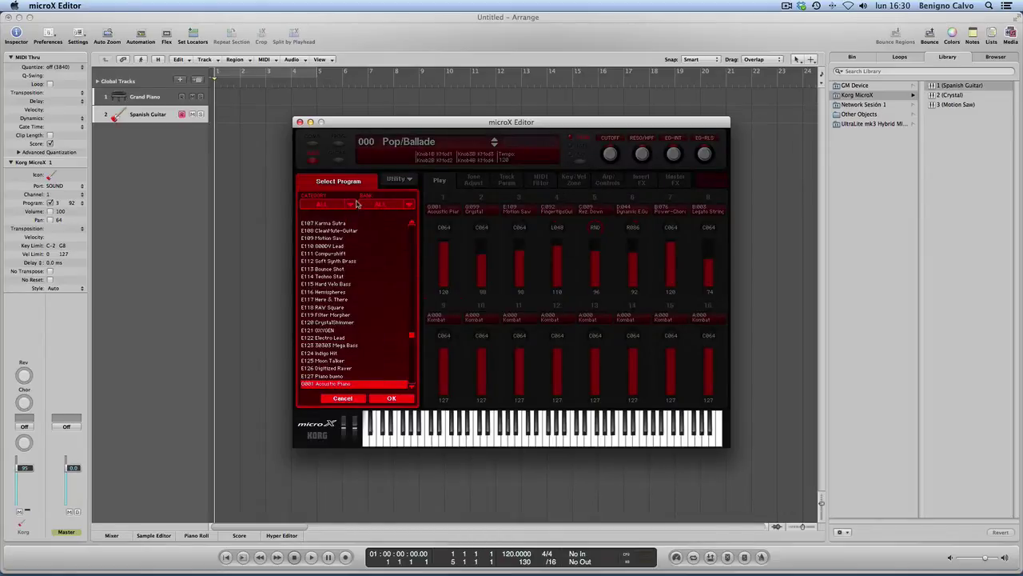
{"action": "left_click", "coordinate": [349, 208]}
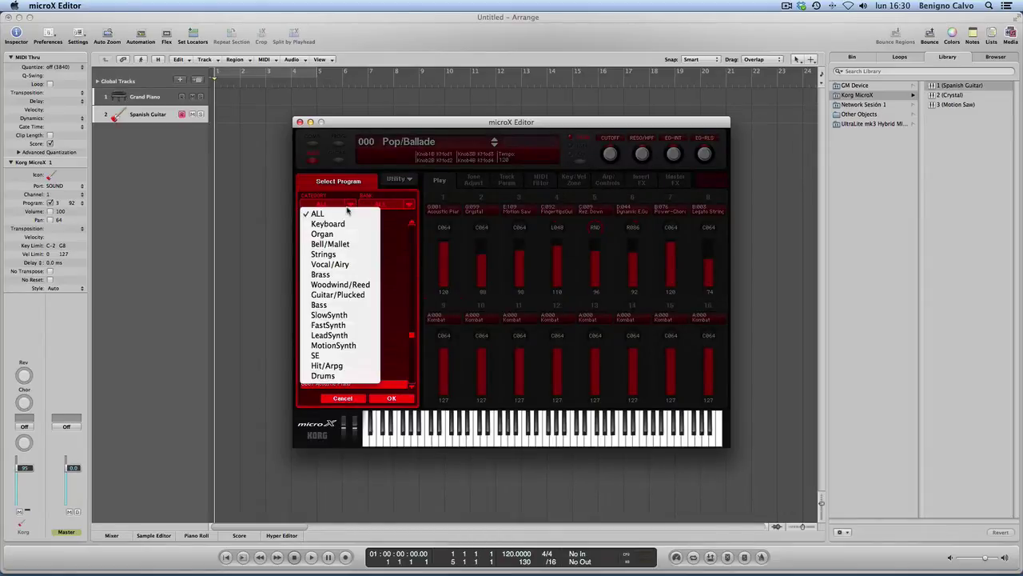
{"action": "left_click", "coordinate": [337, 286]}
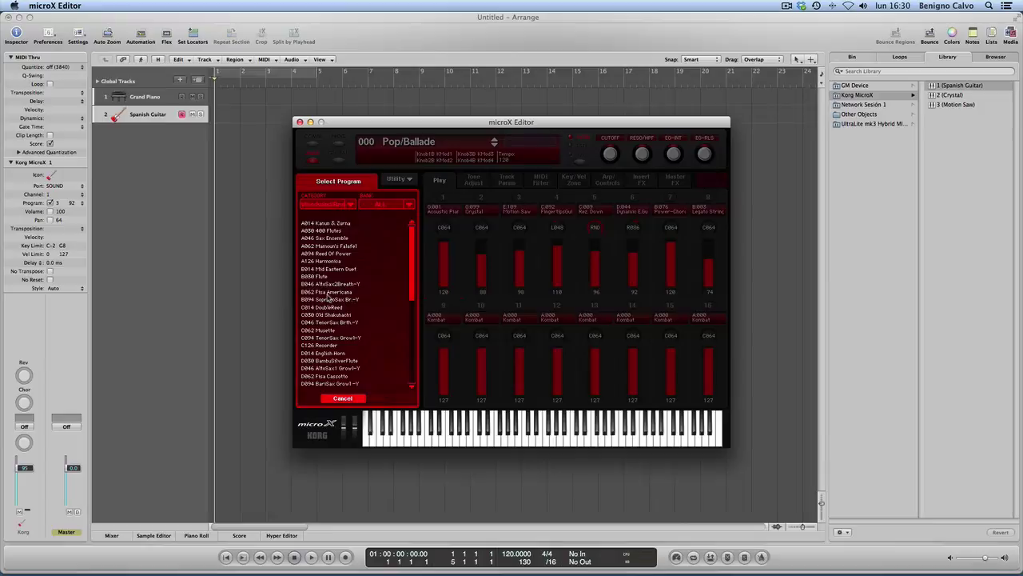
{"action": "left_click", "coordinate": [328, 293]}
{"action": "left_click", "coordinate": [402, 398]}
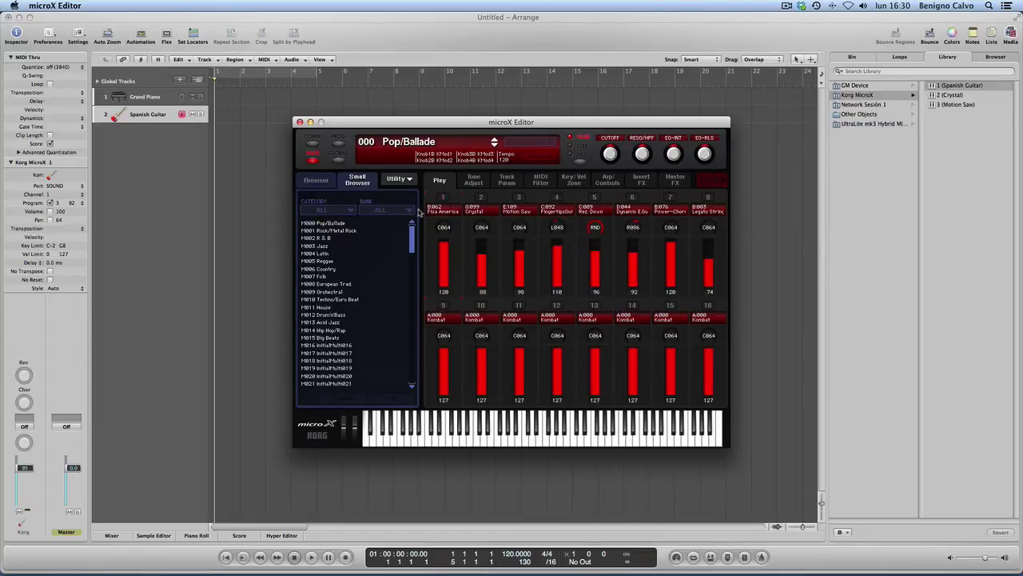
{"action": "left_click", "coordinate": [121, 144]}
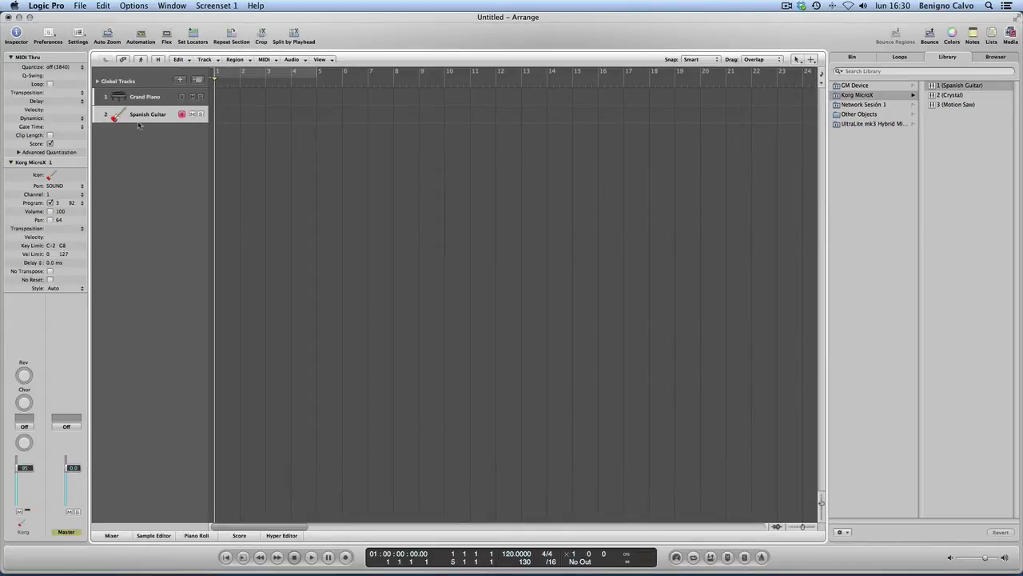
Step: Create a new software instrument track
{"action": "left_click", "coordinate": [179, 79]}
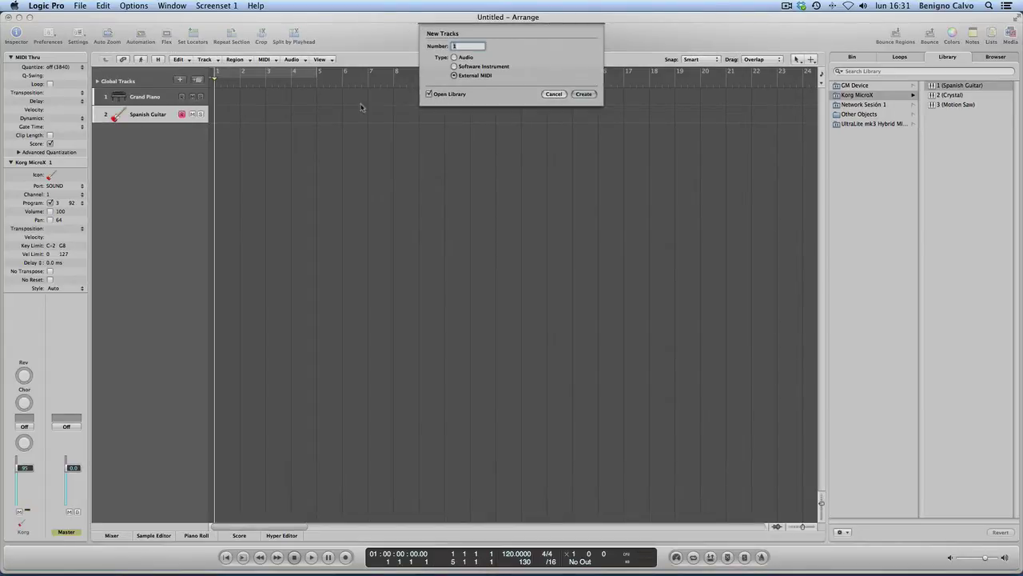
{"action": "left_click", "coordinate": [457, 67]}
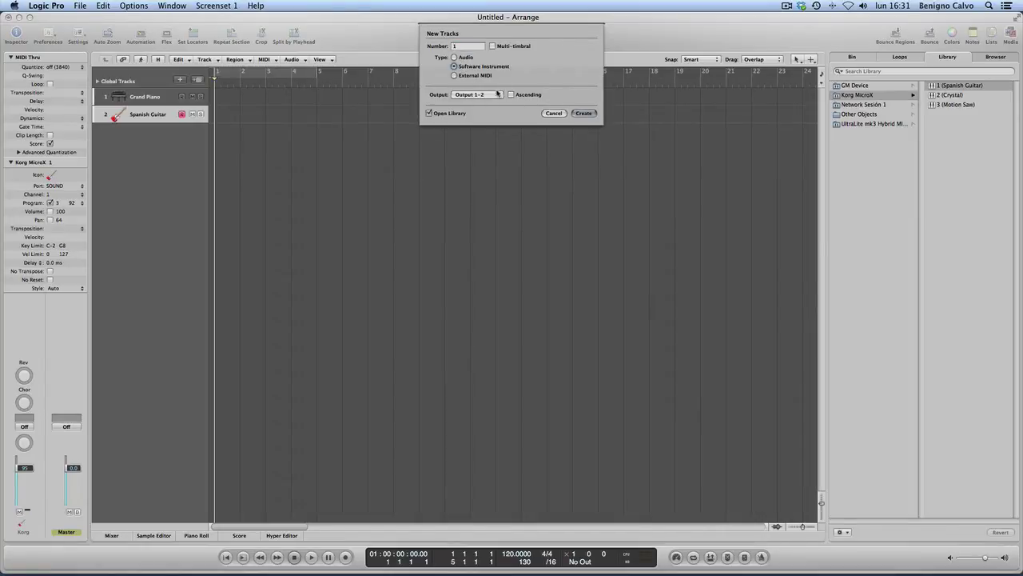
{"action": "left_click", "coordinate": [583, 112]}
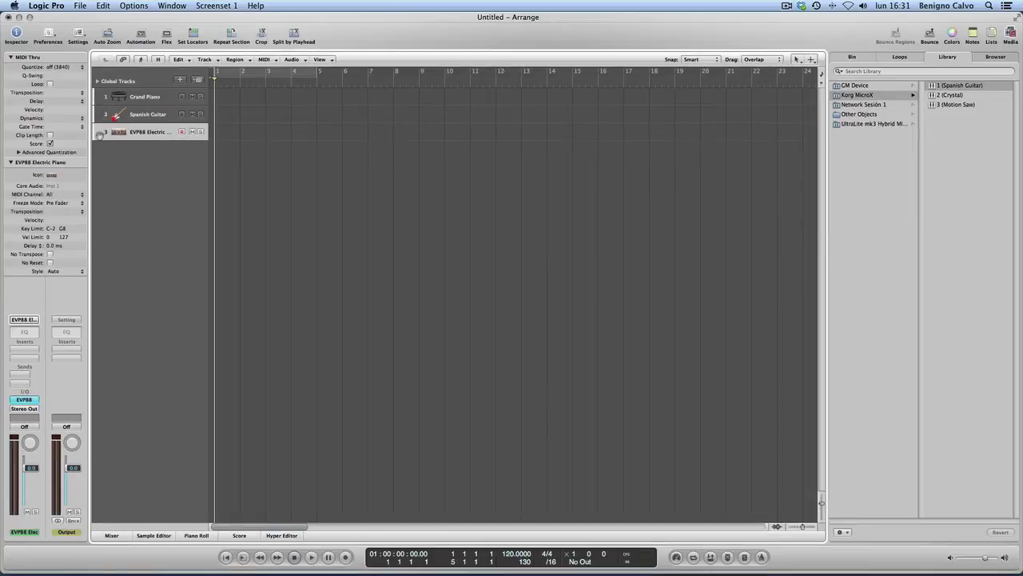
Step: Replace the new track's EVP88 Electric Piano with a stereo External Instrument plug-in
{"action": "left_click", "coordinate": [25, 399]}
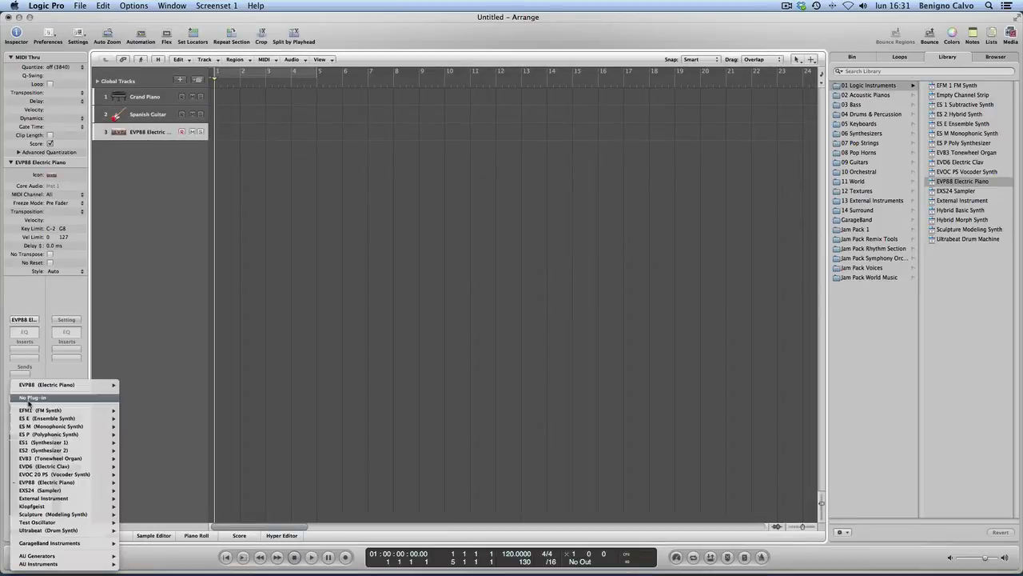
{"action": "mouse_move", "coordinate": [44, 555]}
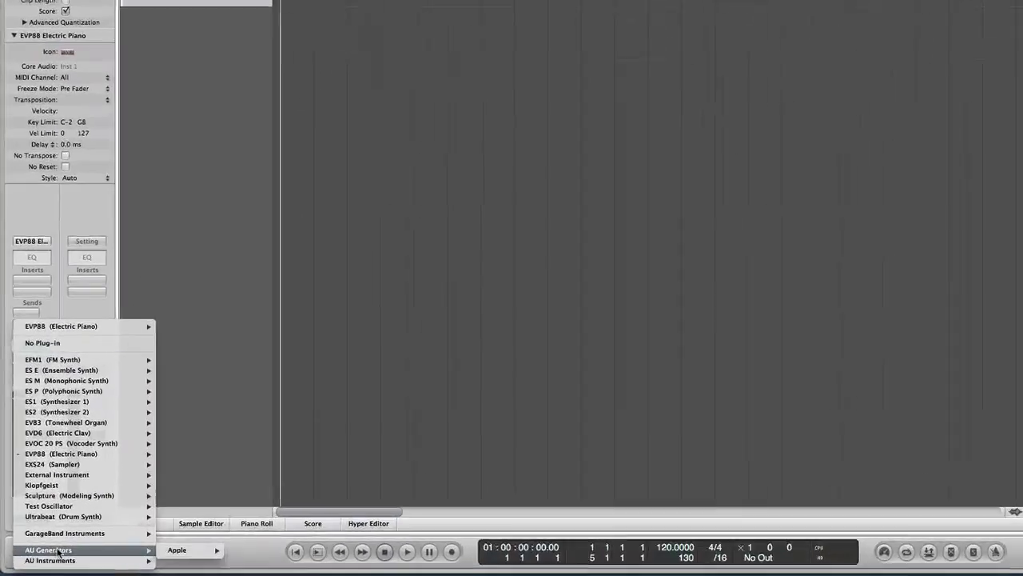
{"action": "mouse_move", "coordinate": [184, 553]}
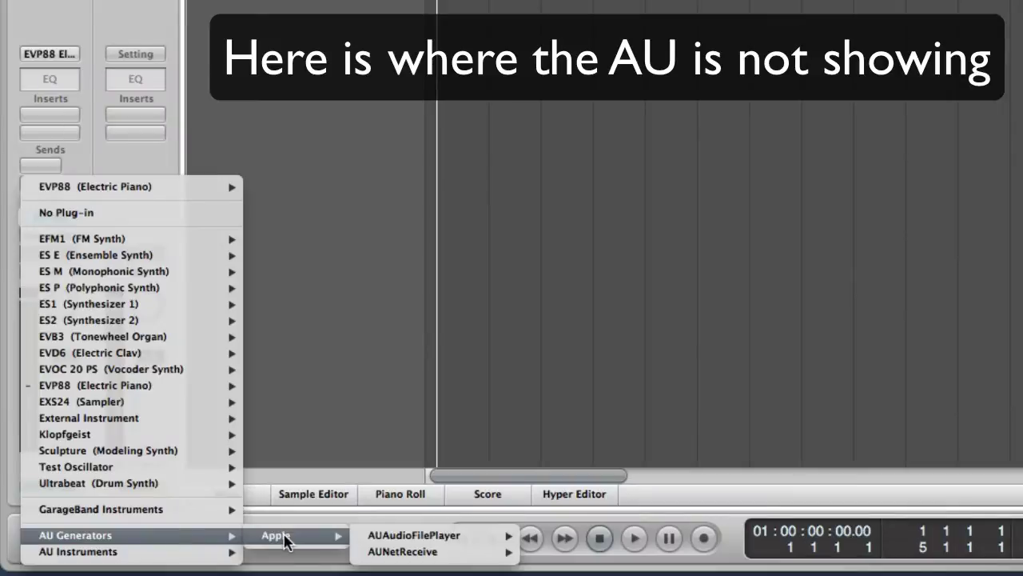
{"action": "mouse_move", "coordinate": [445, 552]}
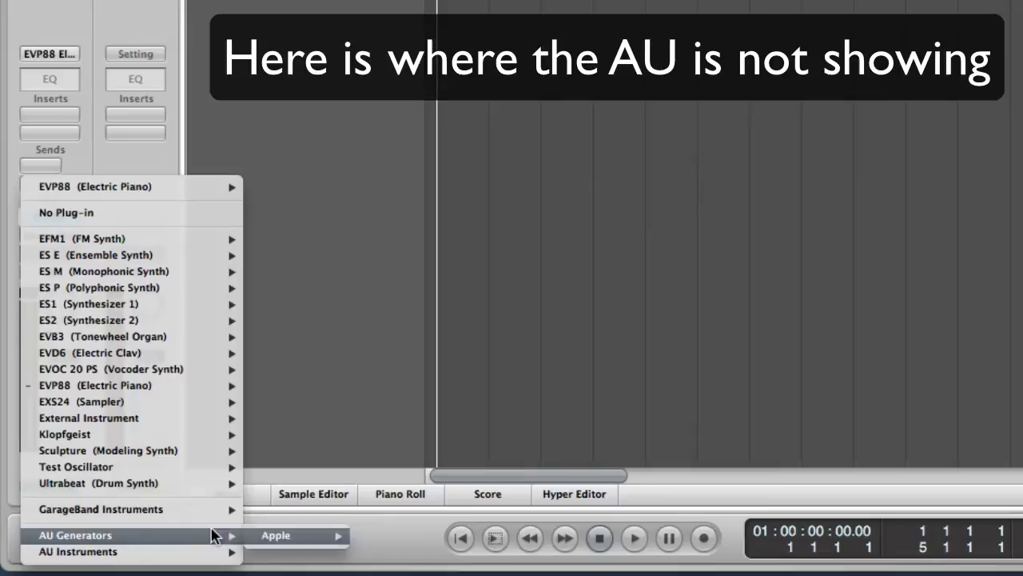
{"action": "mouse_move", "coordinate": [78, 551]}
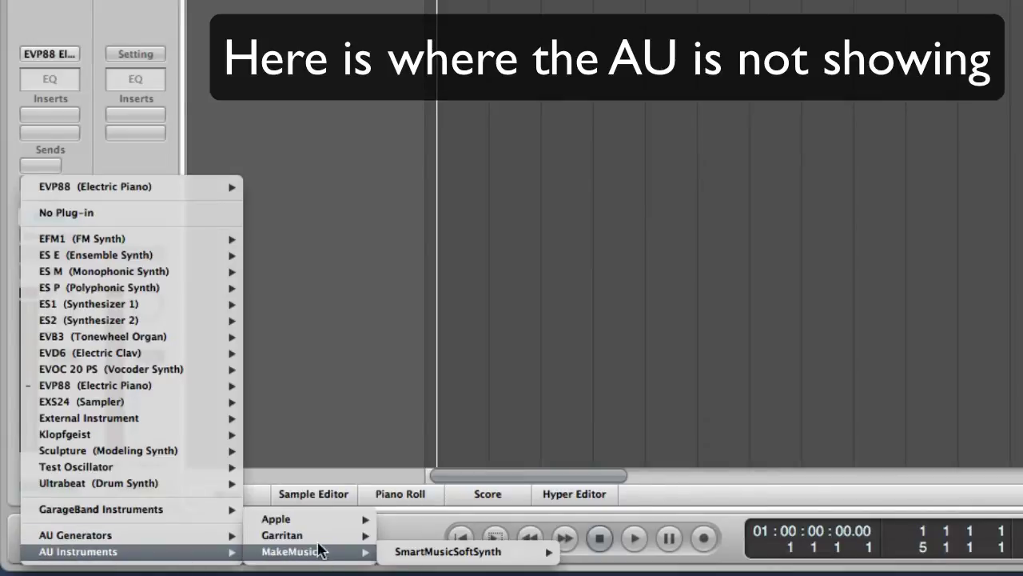
{"action": "mouse_move", "coordinate": [318, 520]}
{"action": "left_click", "coordinate": [399, 292]}
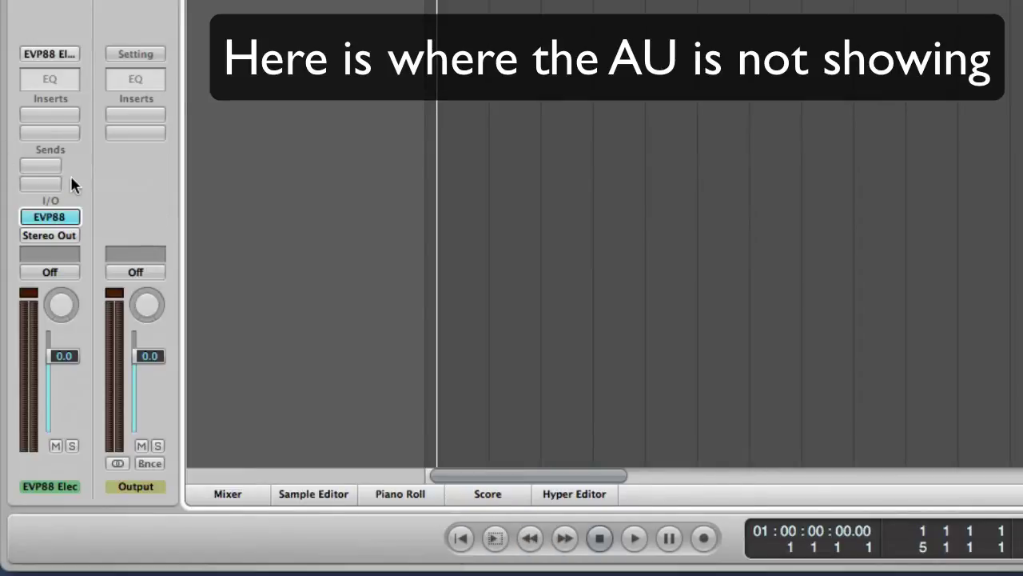
{"action": "left_click", "coordinate": [41, 223]}
{"action": "mouse_move", "coordinate": [94, 422]}
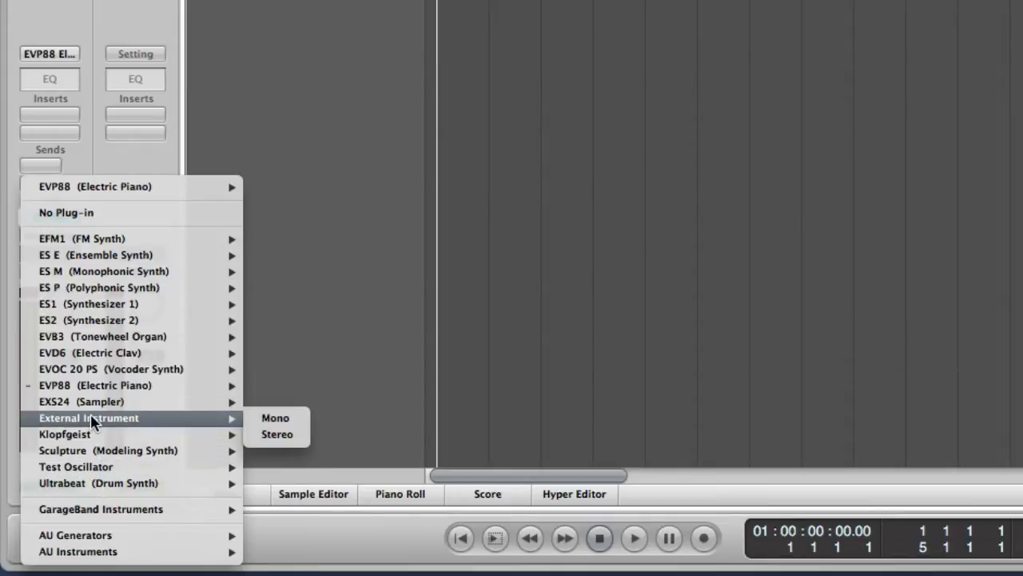
{"action": "left_click", "coordinate": [276, 434]}
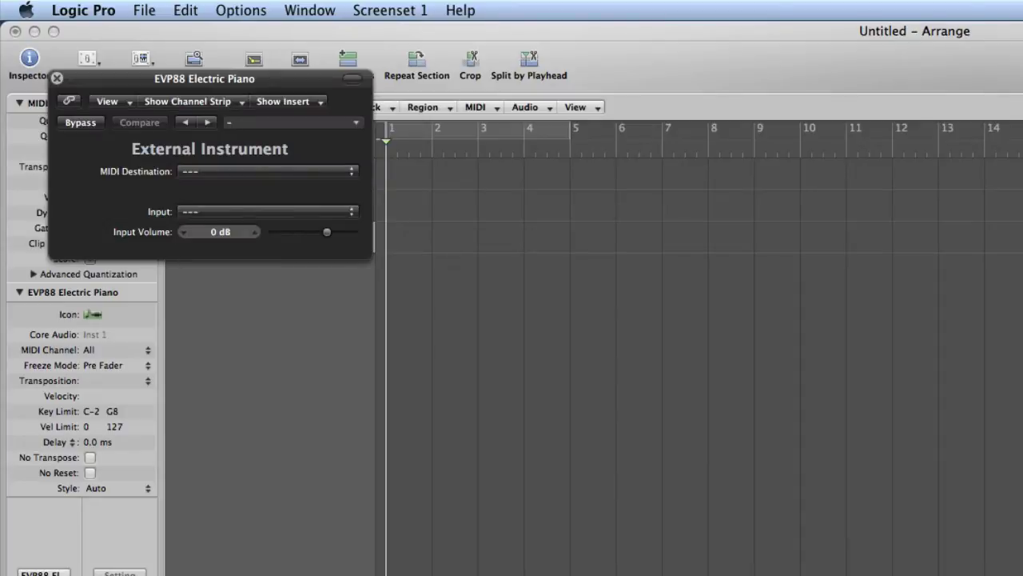
{"action": "left_click", "coordinate": [268, 170]}
{"action": "mouse_move", "coordinate": [264, 207]}
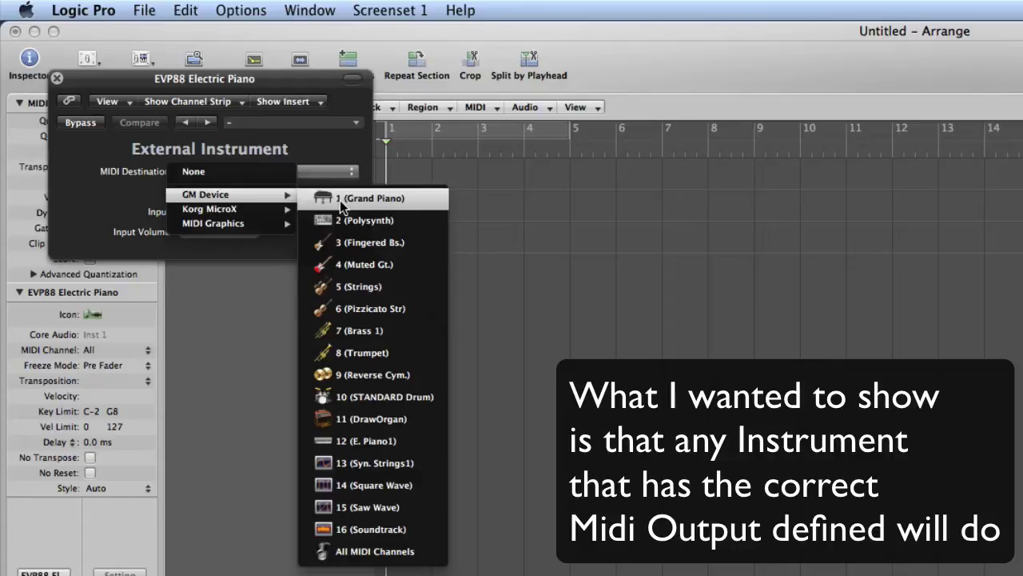
{"action": "left_click", "coordinate": [342, 205]}
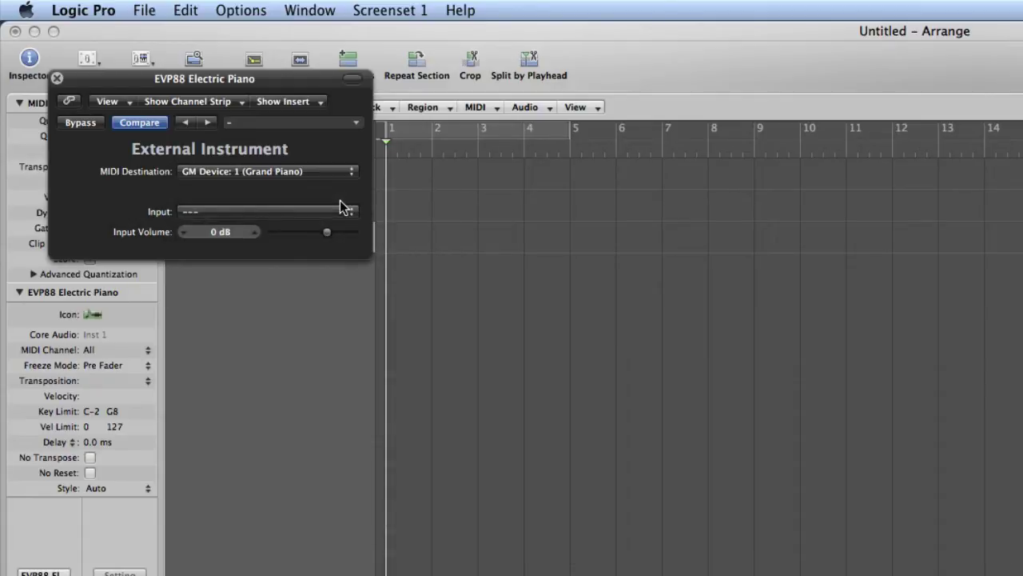
{"action": "left_click", "coordinate": [281, 211]}
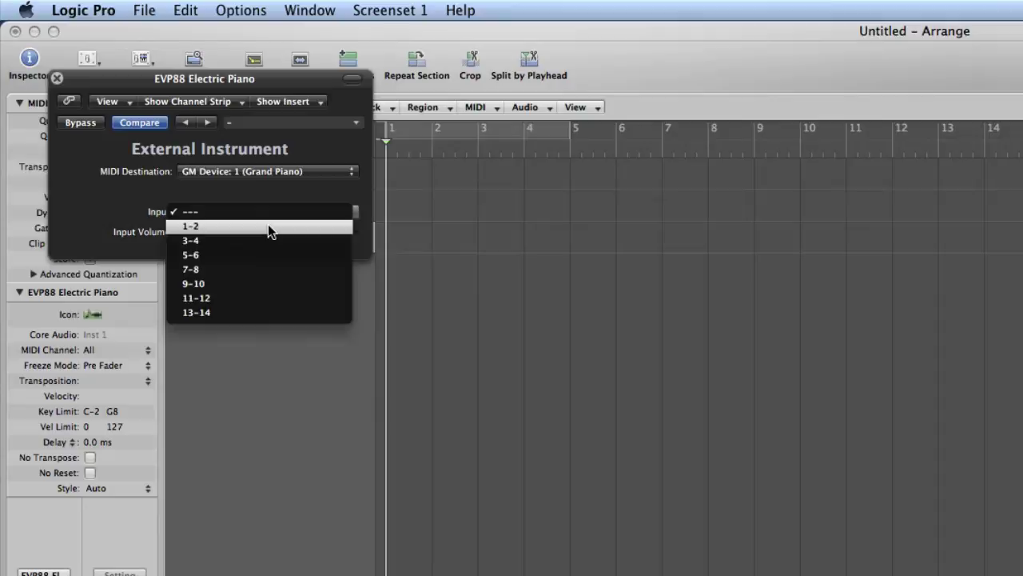
{"action": "left_click", "coordinate": [269, 231]}
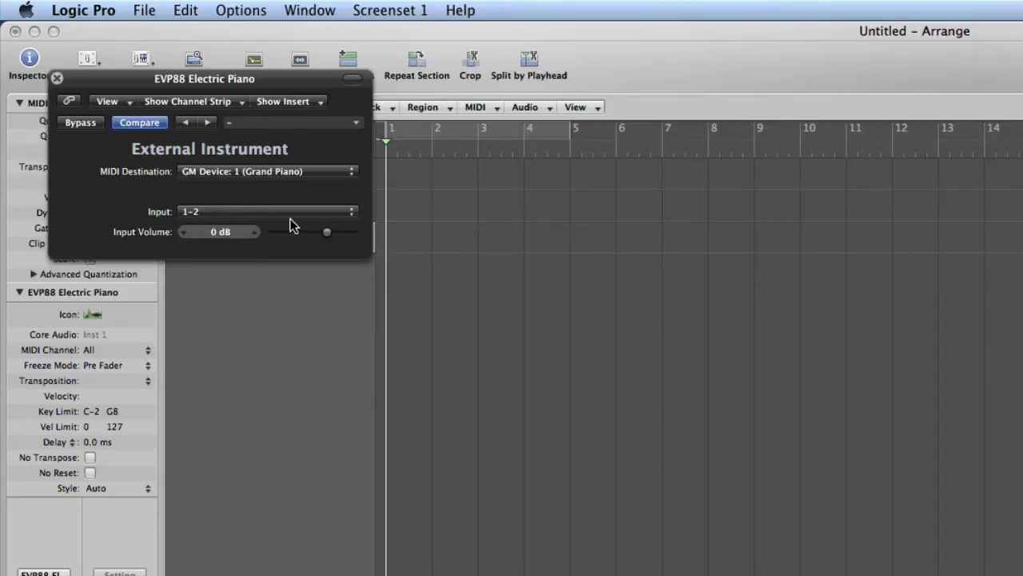
{"action": "left_click", "coordinate": [58, 80]}
{"action": "key", "text": "super+Tab"}
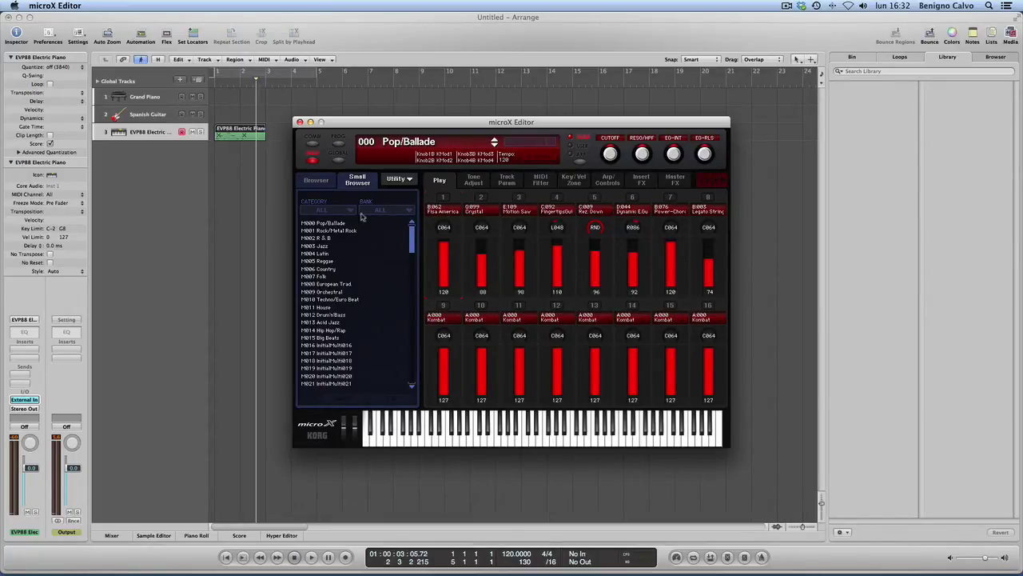
{"action": "left_click", "coordinate": [410, 180]}
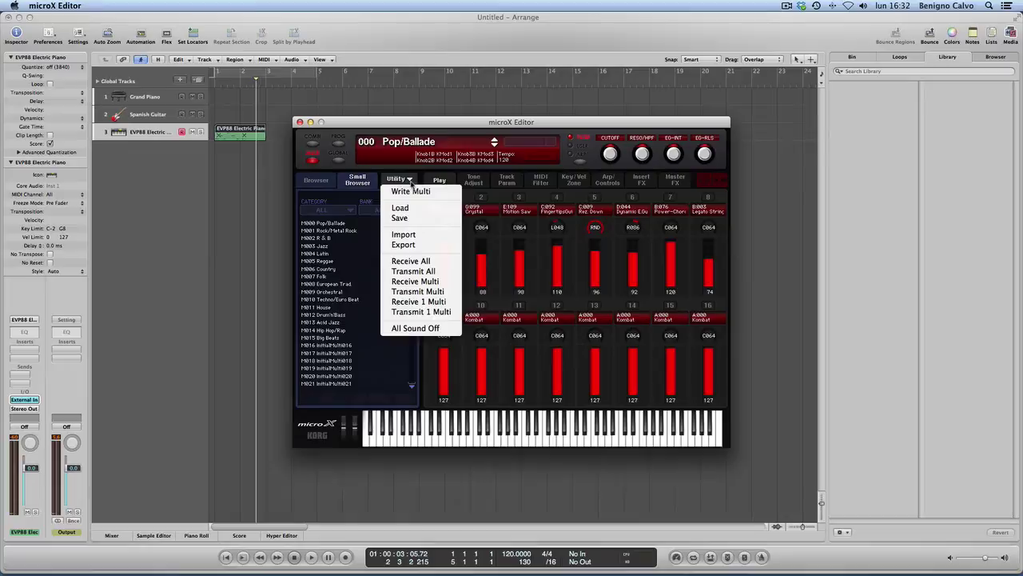
{"action": "left_click", "coordinate": [388, 130]}
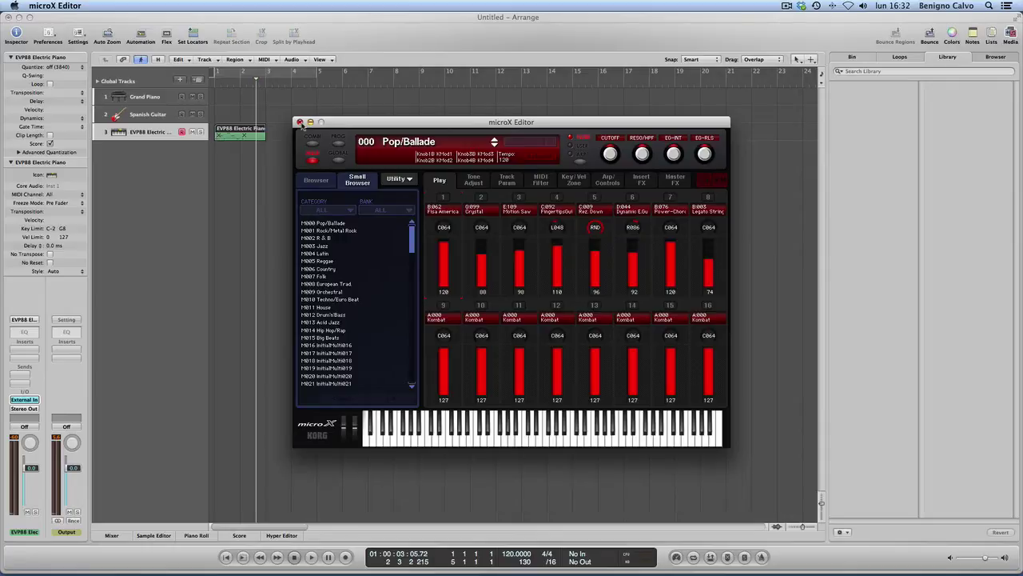
Step: Move the microX Editor aside and shift the EVP88 Electric Piano region to bar 2
{"action": "left_click_drag", "start_coordinate": [341, 124], "coordinate": [596, 133]}
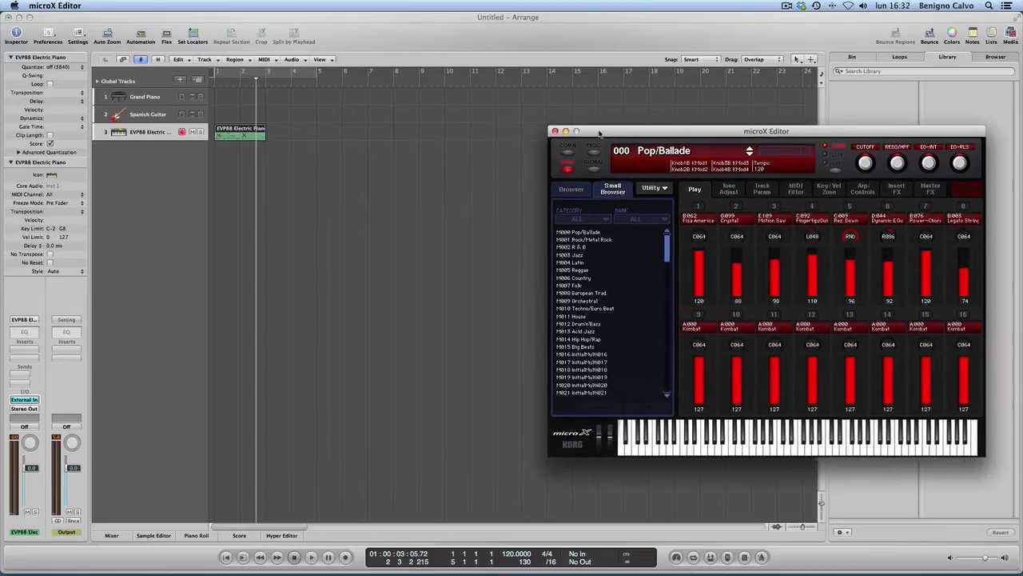
{"action": "left_click", "coordinate": [266, 157]}
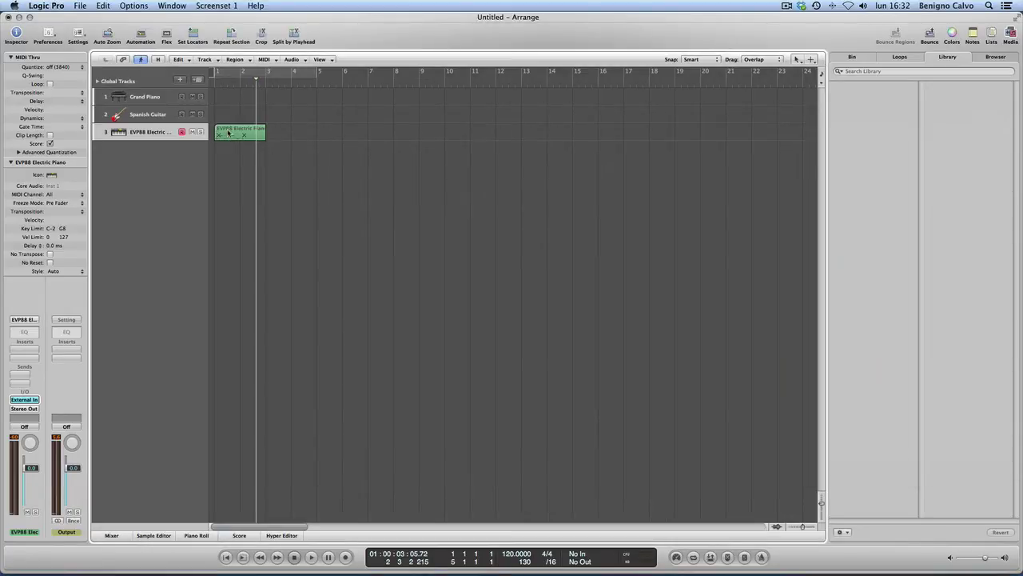
{"action": "left_click_drag", "start_coordinate": [228, 133], "coordinate": [254, 134]}
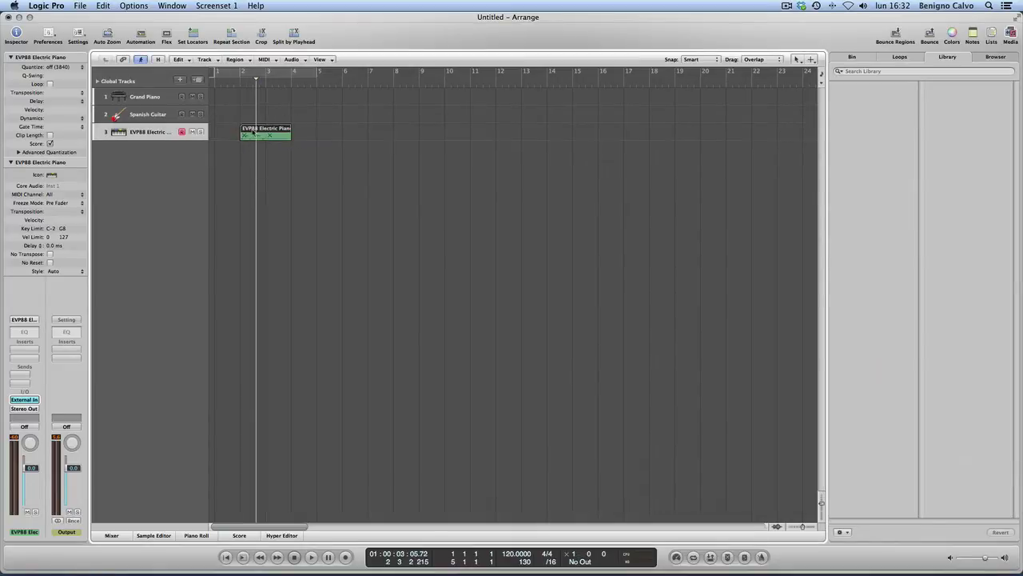
Step: Cycle bars 1–5, open the Event List, and record Korg SysEx events at bar 1
{"action": "left_click", "coordinate": [221, 73]}
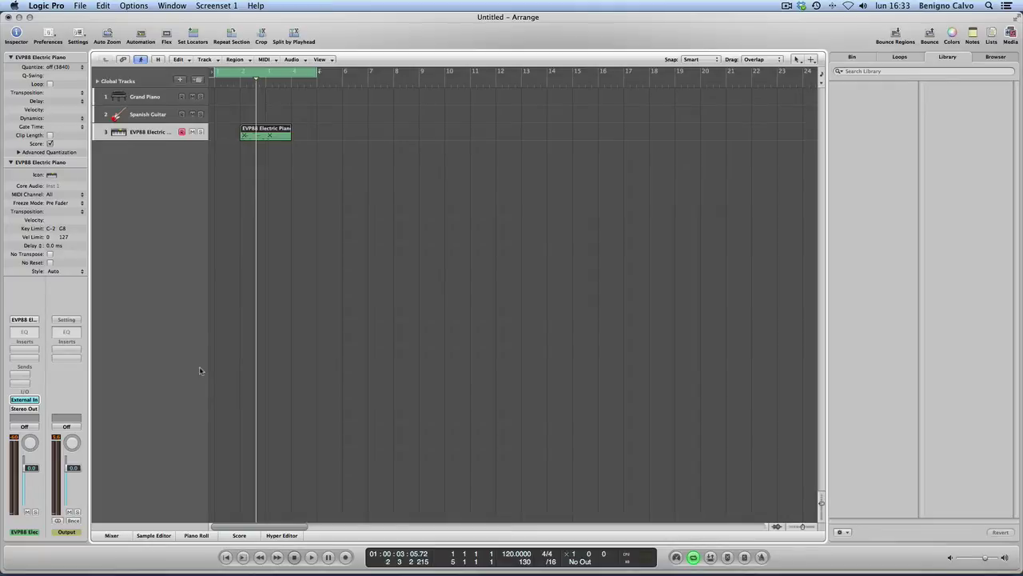
{"action": "key", "text": "e"}
{"action": "key", "text": "space"}
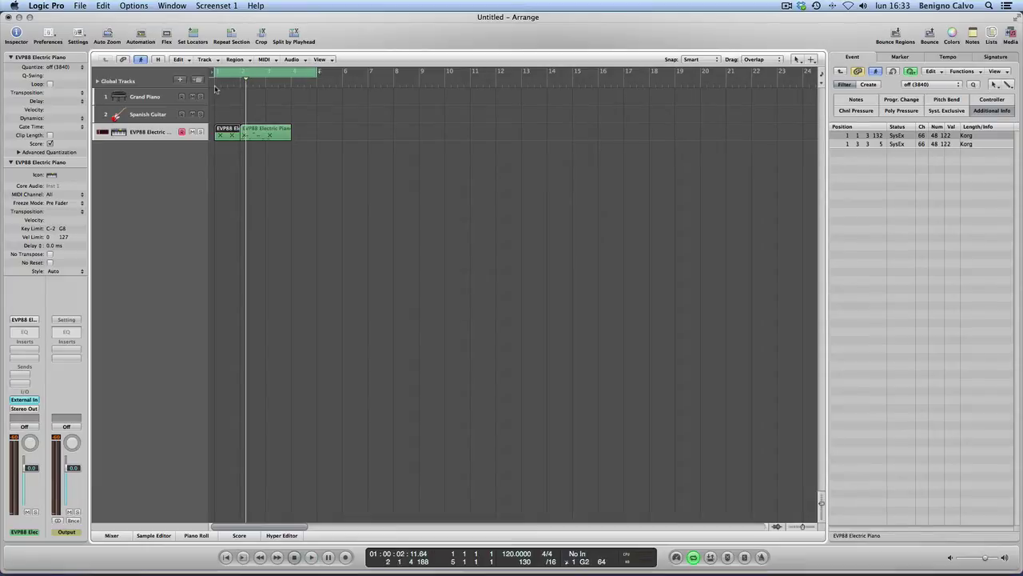
{"action": "key", "text": "Return"}
{"action": "key", "text": "space"}
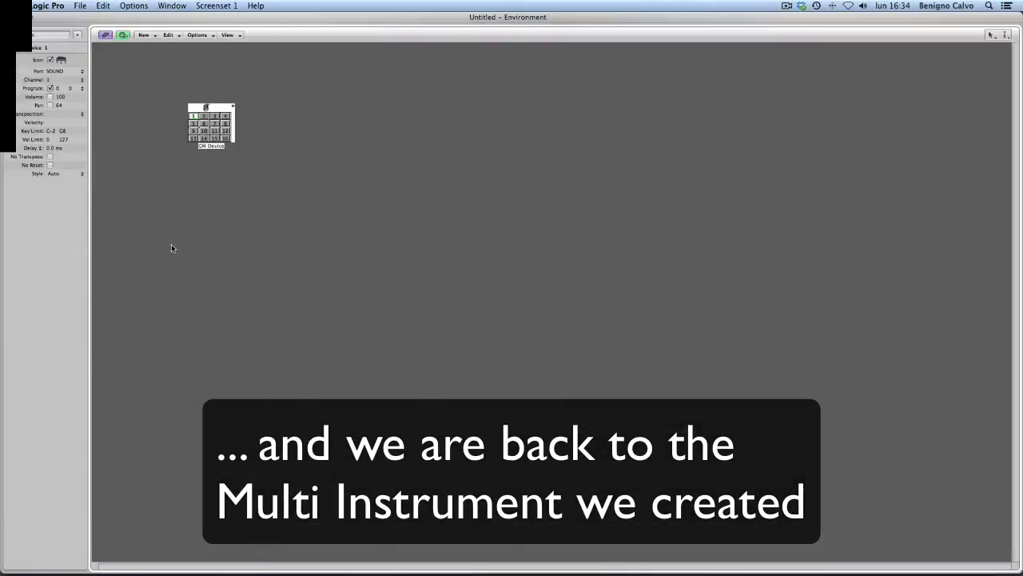
Step: Switch the Environment to the Korg MicroX layer and select the multi-instrument
{"action": "left_click", "coordinate": [74, 35]}
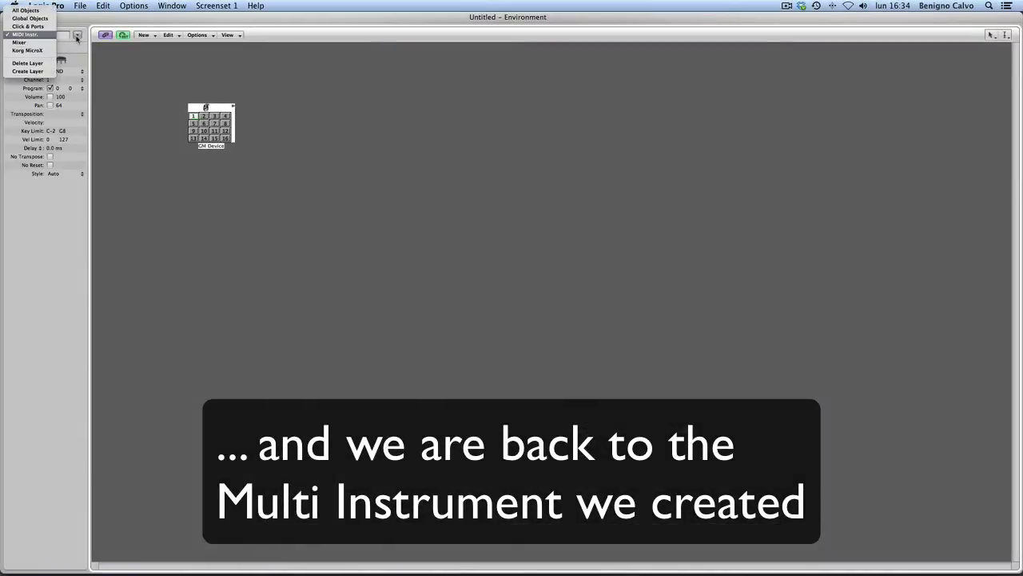
{"action": "left_click", "coordinate": [29, 50]}
{"action": "left_click", "coordinate": [124, 73]}
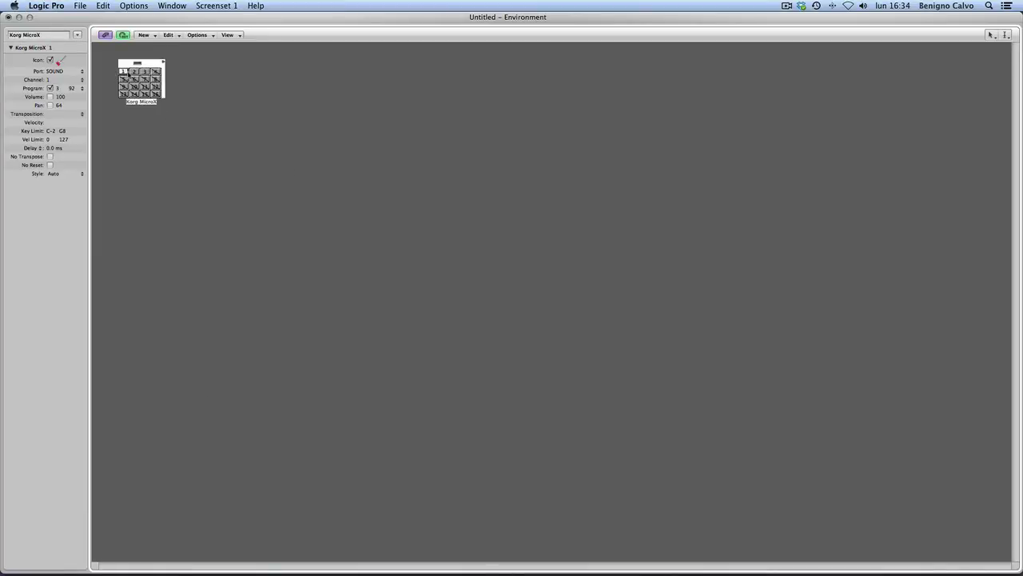
{"action": "left_click", "coordinate": [135, 73]}
{"action": "left_click", "coordinate": [145, 73]}
Step: Set sub-channel 1 to bank 0: Kombat with the Kombat program, then close the window
{"action": "double_click", "coordinate": [124, 72]}
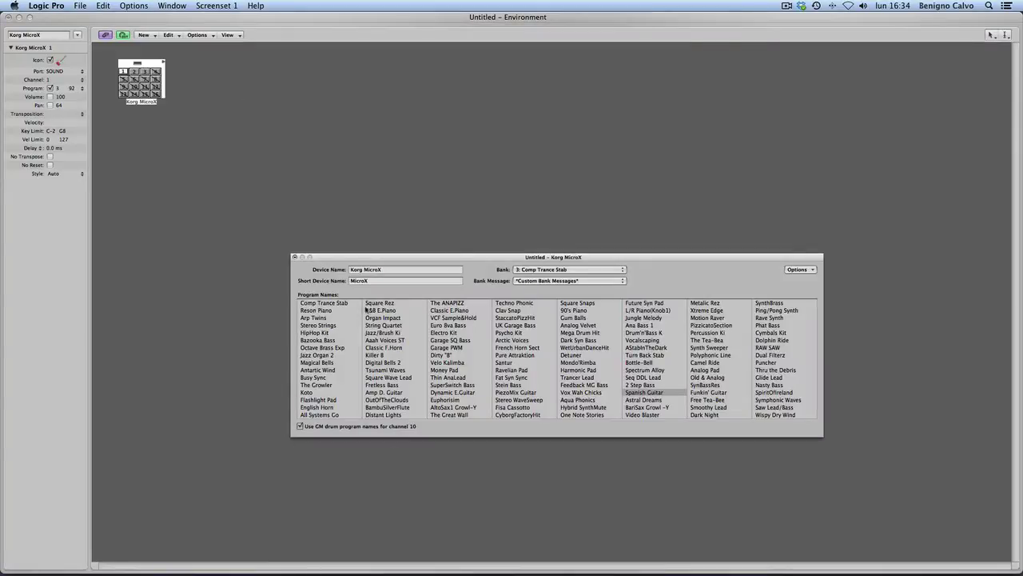
{"action": "left_click", "coordinate": [594, 270]}
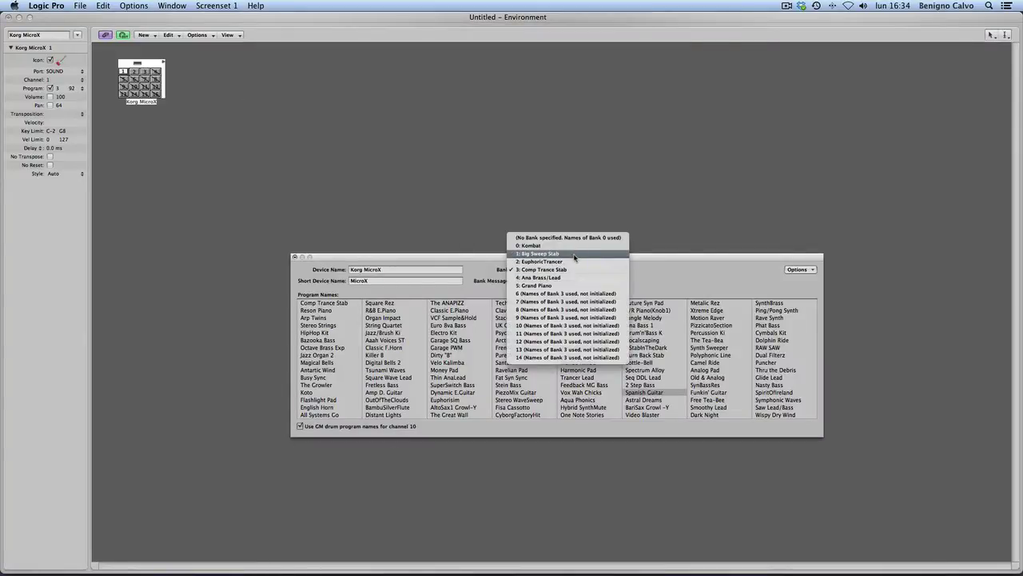
{"action": "left_click", "coordinate": [529, 245]}
{"action": "left_click", "coordinate": [316, 304]}
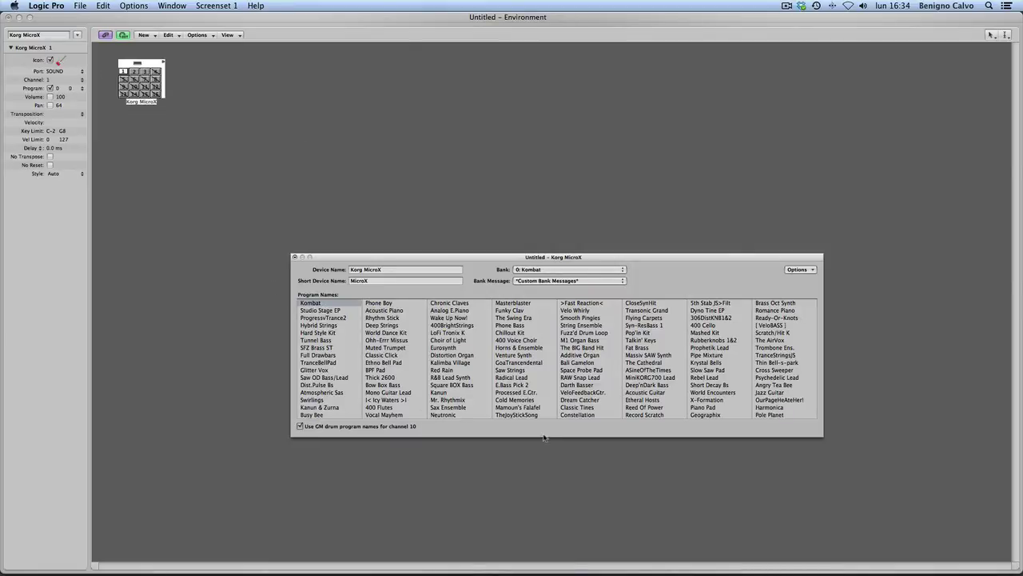
{"action": "left_click", "coordinate": [295, 257]}
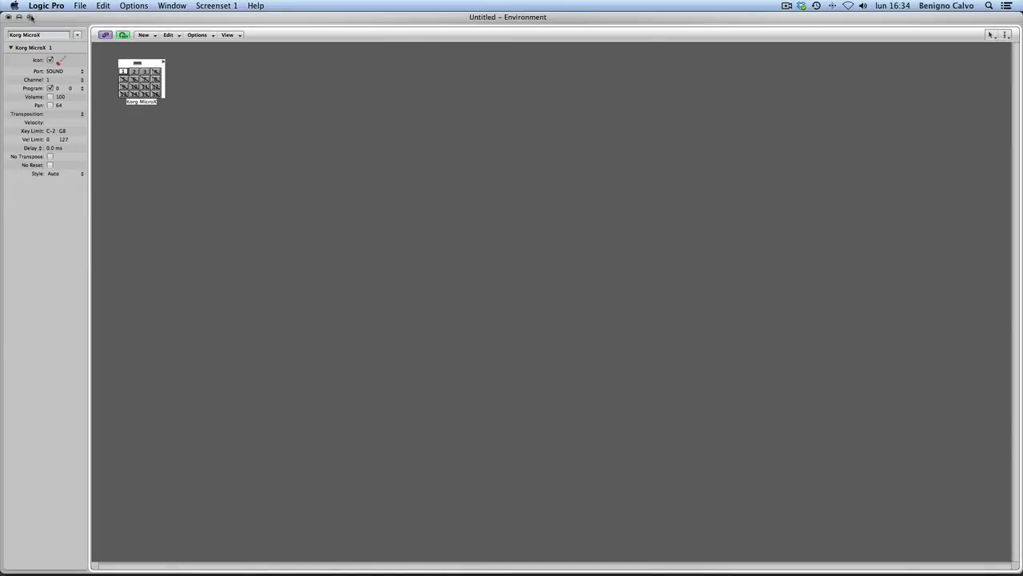
Step: Switch to the microX Editor and turn off the Insert FX
{"action": "key", "text": "super+1"}
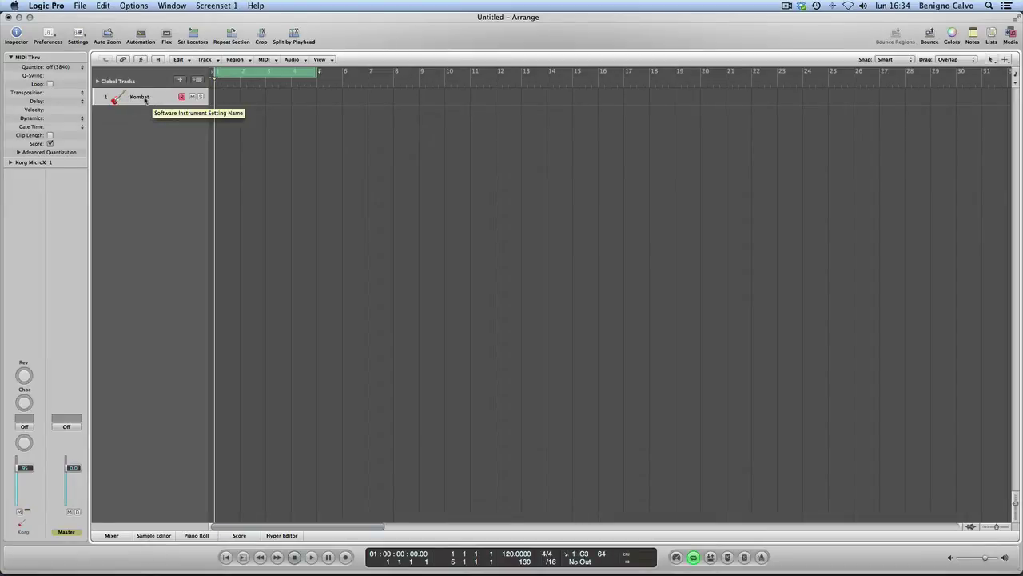
{"action": "key", "text": "super+Tab"}
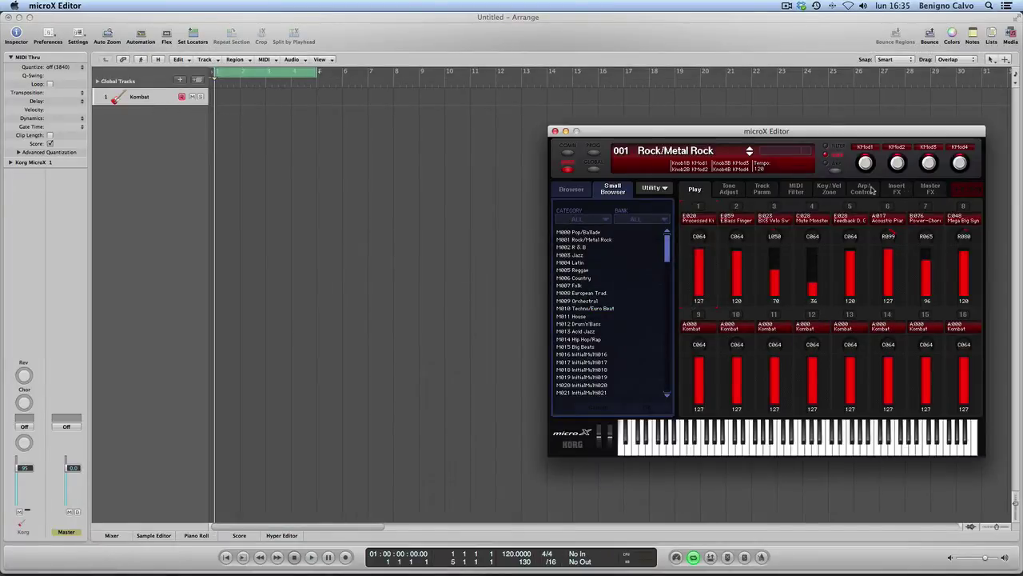
{"action": "left_click", "coordinate": [897, 191]}
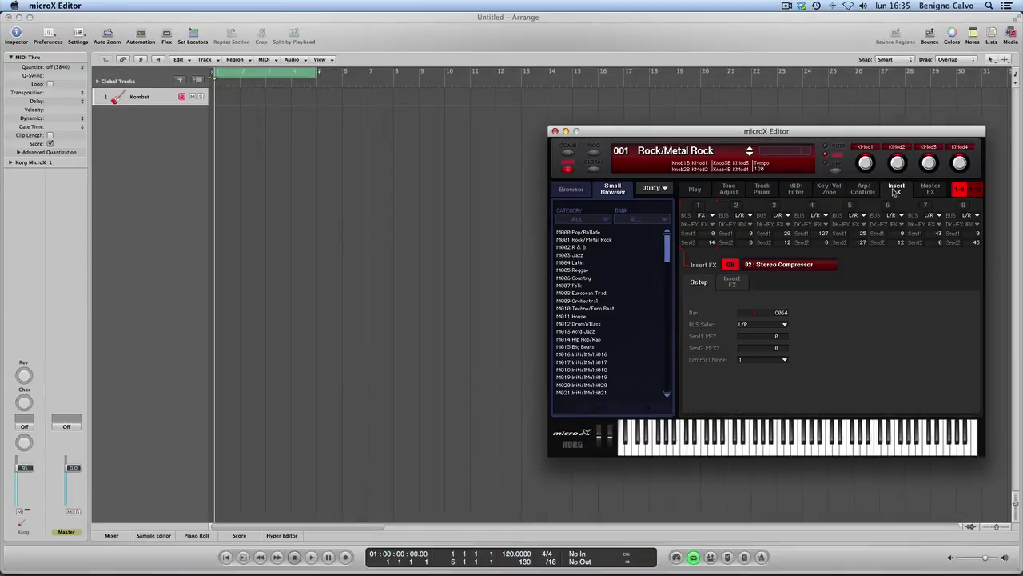
{"action": "left_click", "coordinate": [731, 264]}
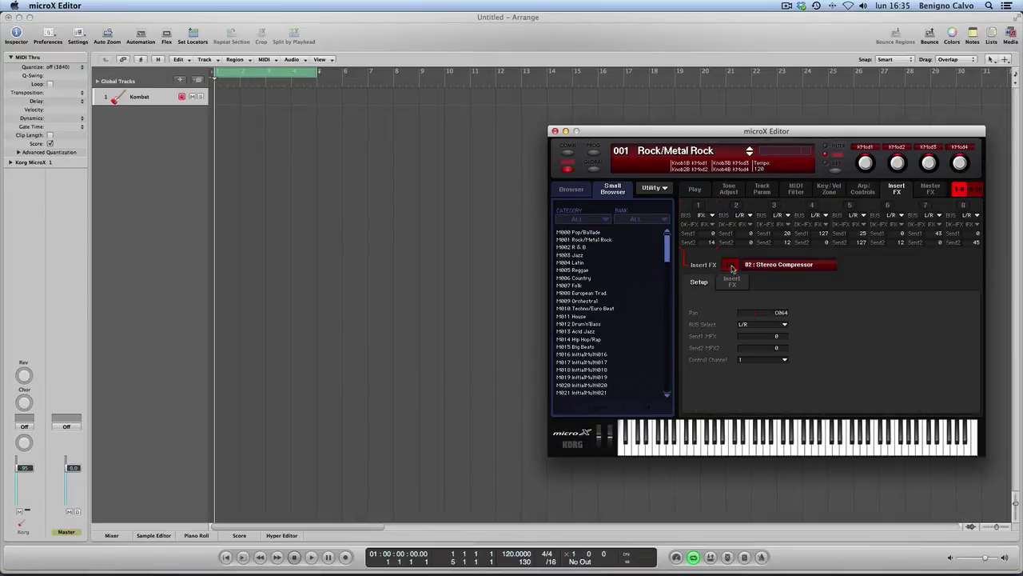
Step: Turn off master effects MFX1 and MFX2, then return to the part mixer view
{"action": "left_click", "coordinate": [865, 190]}
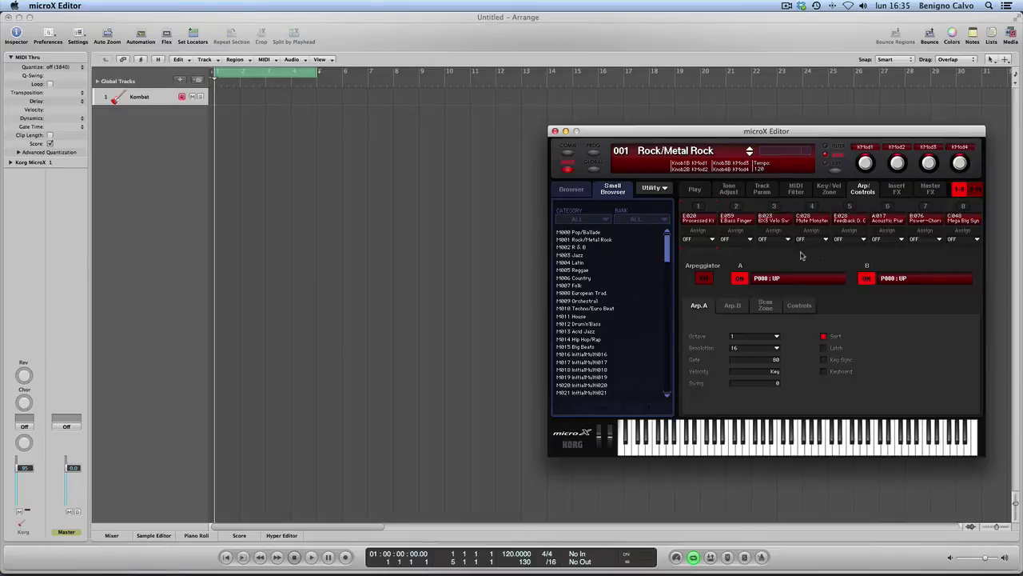
{"action": "left_click", "coordinate": [929, 189]}
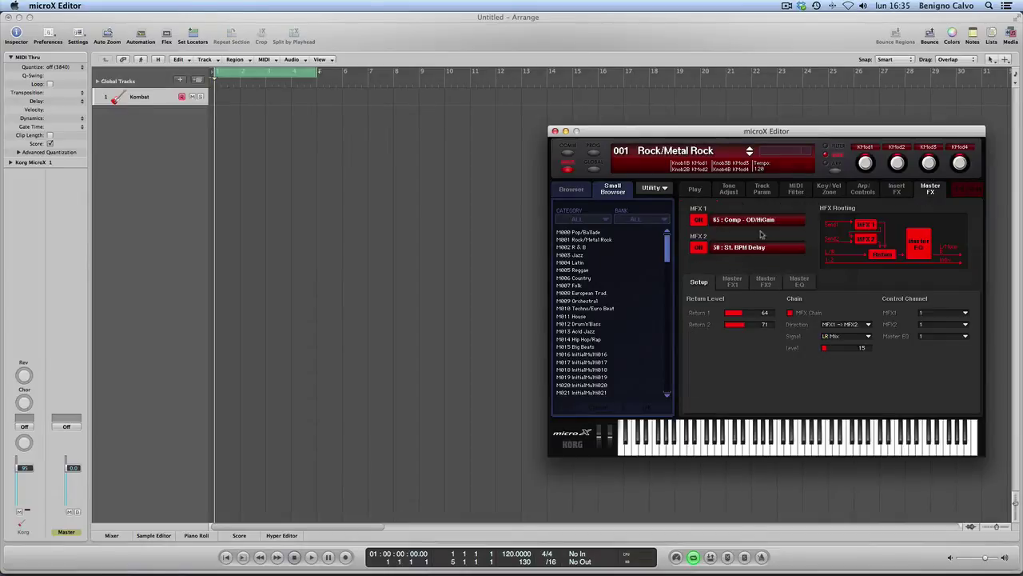
{"action": "left_click", "coordinate": [699, 220]}
{"action": "left_click", "coordinate": [701, 248]}
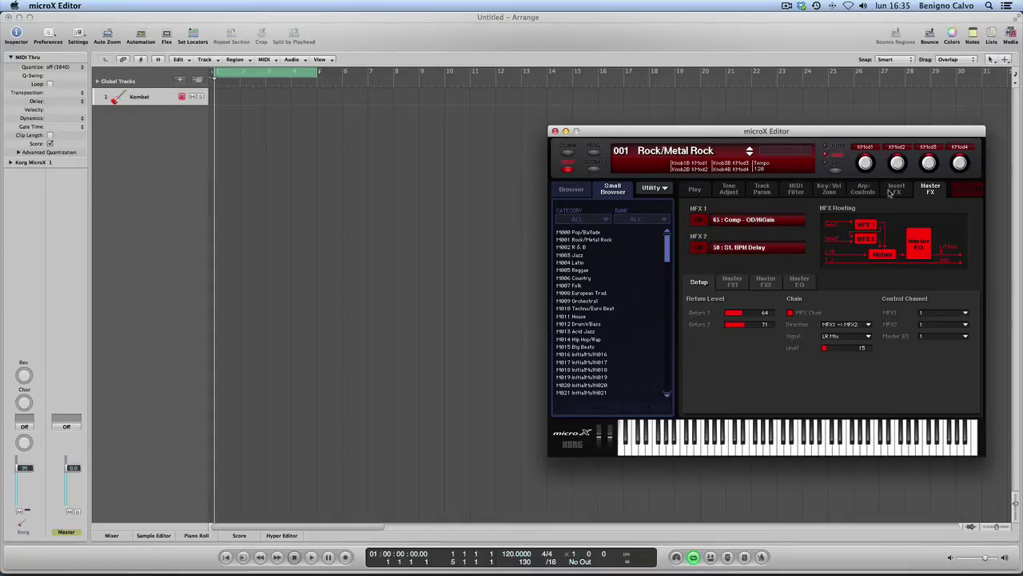
{"action": "left_click", "coordinate": [692, 192]}
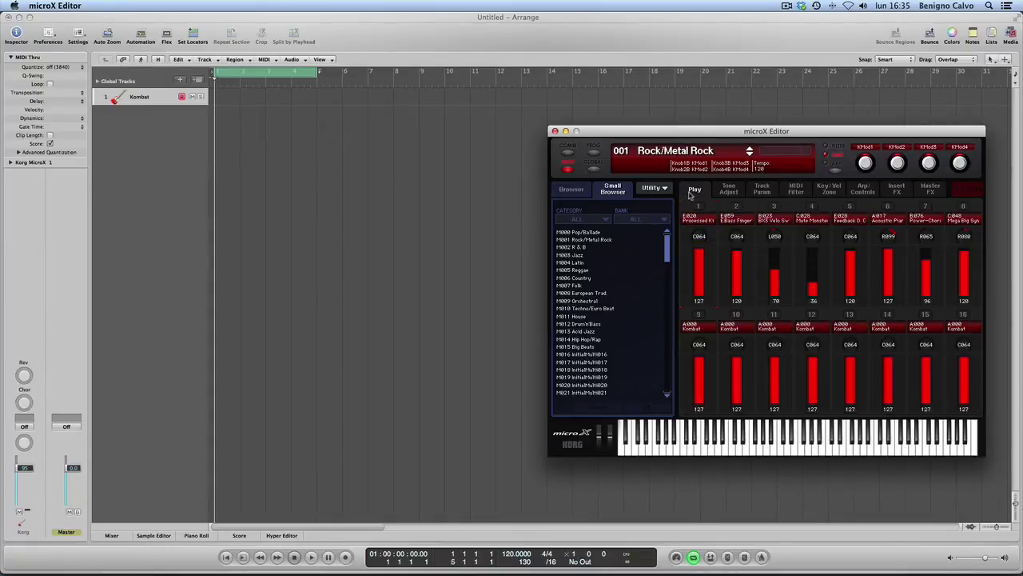
Step: Close the microX Editor and create a new external MIDI track
{"action": "left_click", "coordinate": [555, 132]}
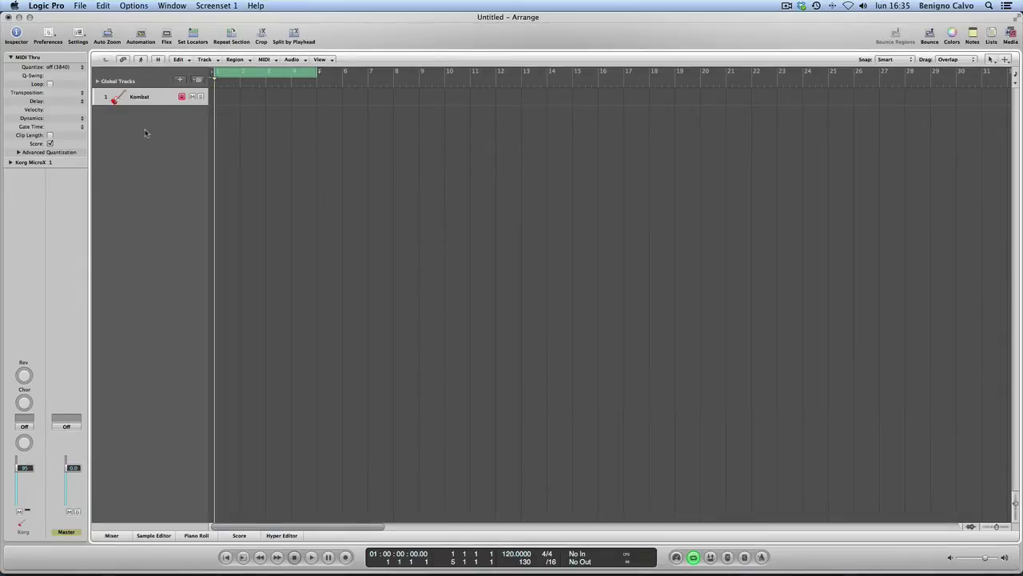
{"action": "left_click", "coordinate": [180, 80]}
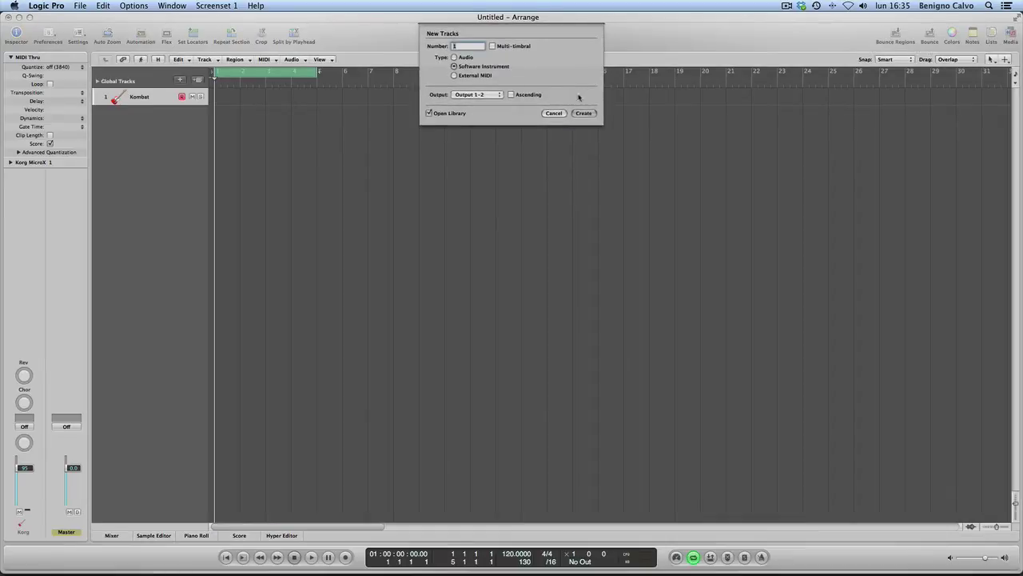
{"action": "left_click", "coordinate": [454, 66]}
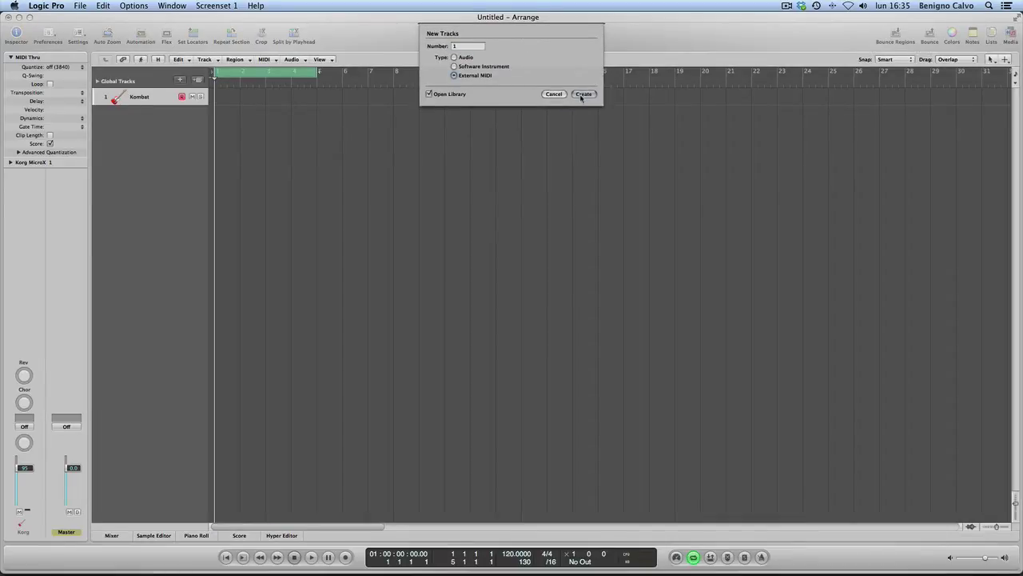
{"action": "left_click", "coordinate": [582, 97]}
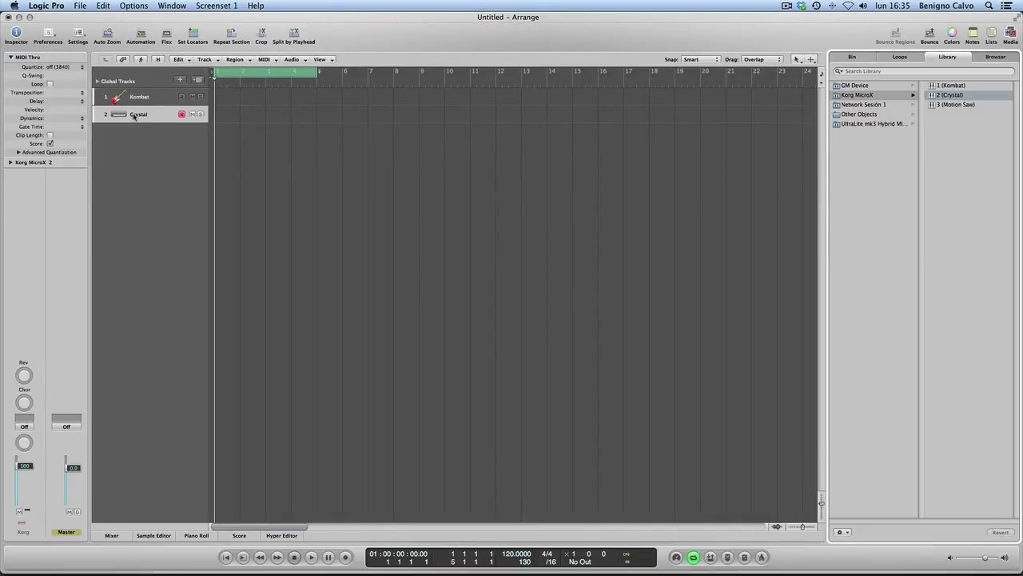
Step: Reassign track 2 to Korg MicroX 2 (Crystal) and set its program to 85, Solo Vox
{"action": "right_click", "coordinate": [134, 116]}
{"action": "mouse_move", "coordinate": [196, 130]}
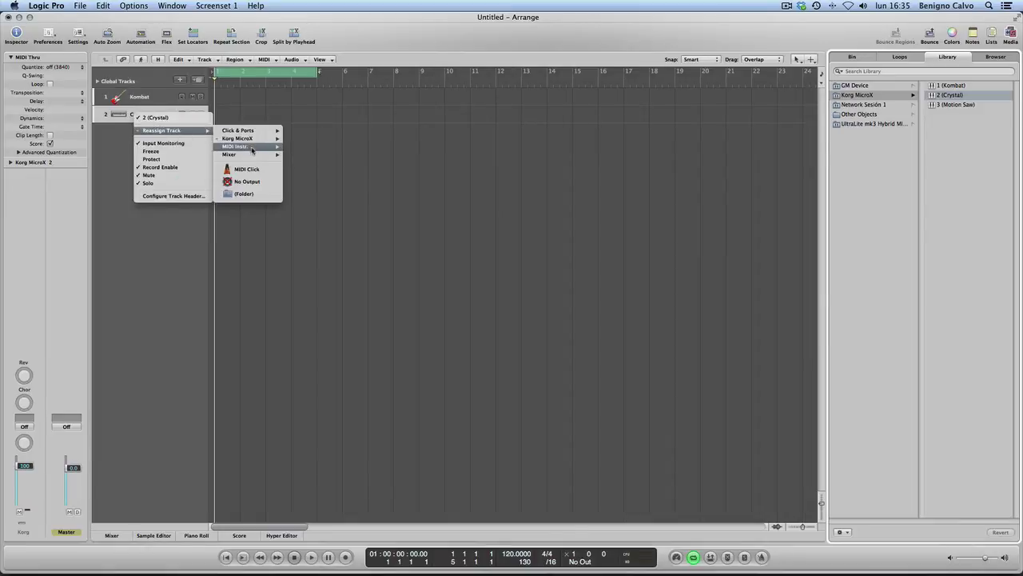
{"action": "mouse_move", "coordinate": [249, 142]}
{"action": "mouse_move", "coordinate": [327, 142]}
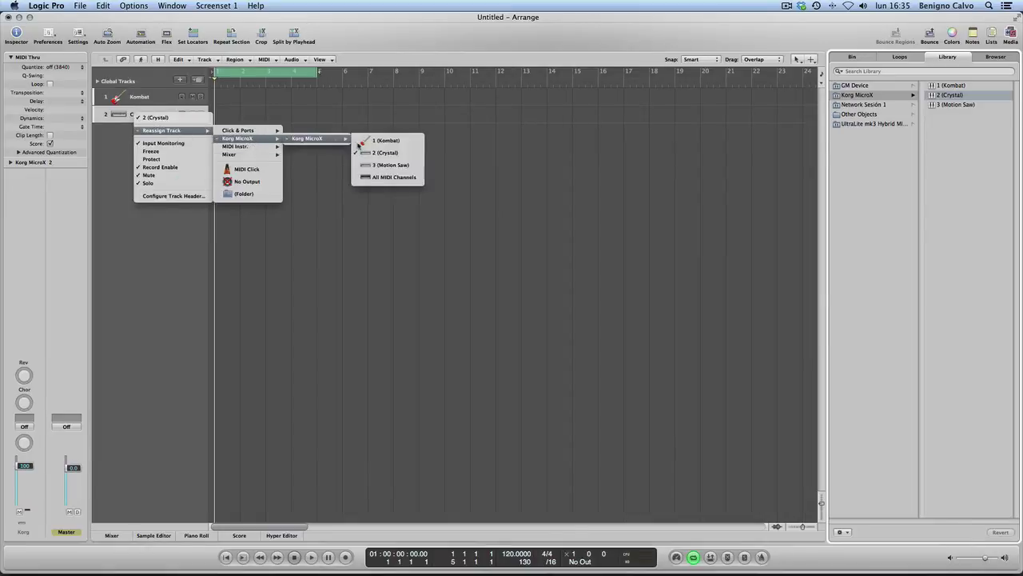
{"action": "left_click", "coordinate": [382, 154]}
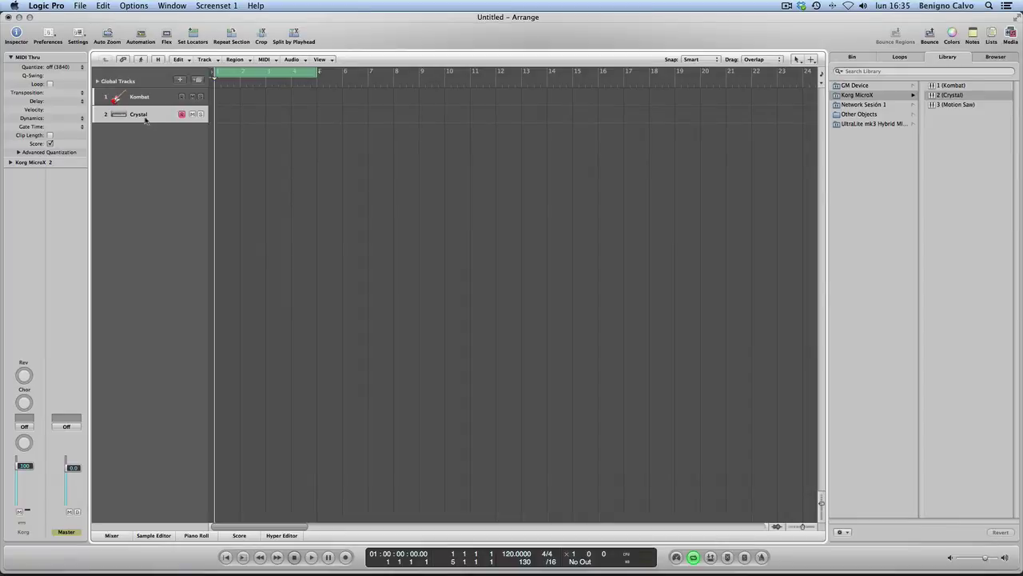
{"action": "left_click", "coordinate": [11, 163]}
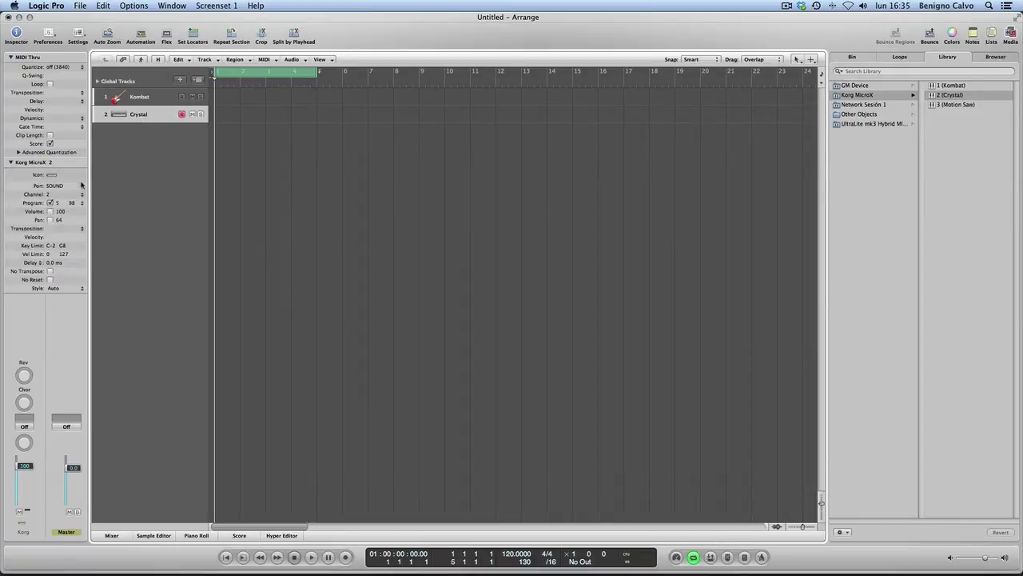
{"action": "left_click_drag", "start_coordinate": [79, 201], "coordinate": [78, 213]}
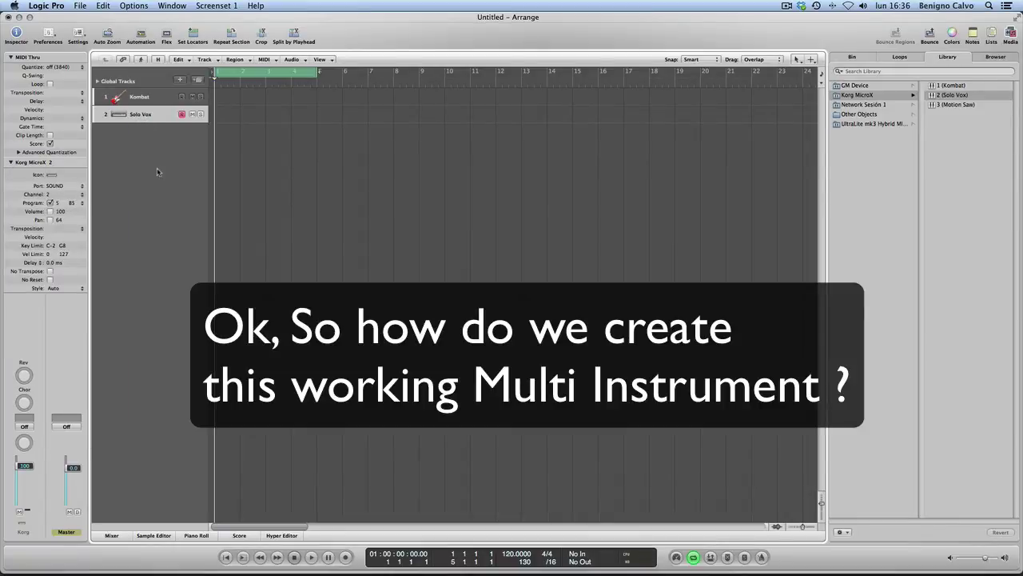
Step: Bring up the Environment window, then the Finder window
{"action": "key", "text": "super+Tab"}
{"action": "key", "text": "super+Tab"}
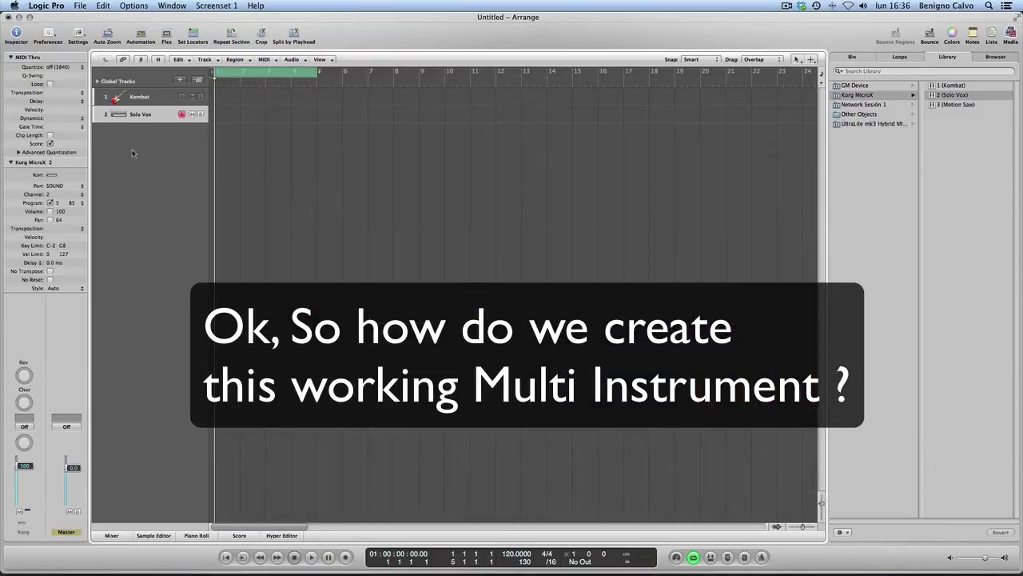
{"action": "key", "text": "super+8"}
{"action": "key", "text": "super+Tab"}
Step: Preview MIDI.TXT in the X50microX_MidiImpl folder, then switch to Sublime Text 2
{"action": "left_click", "coordinate": [527, 314]}
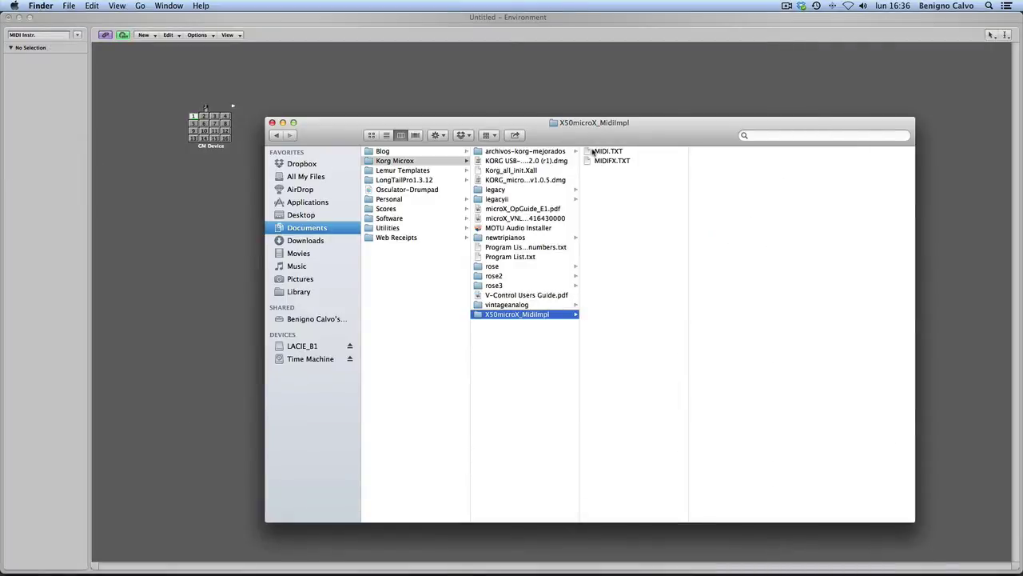
{"action": "left_click", "coordinate": [593, 152]}
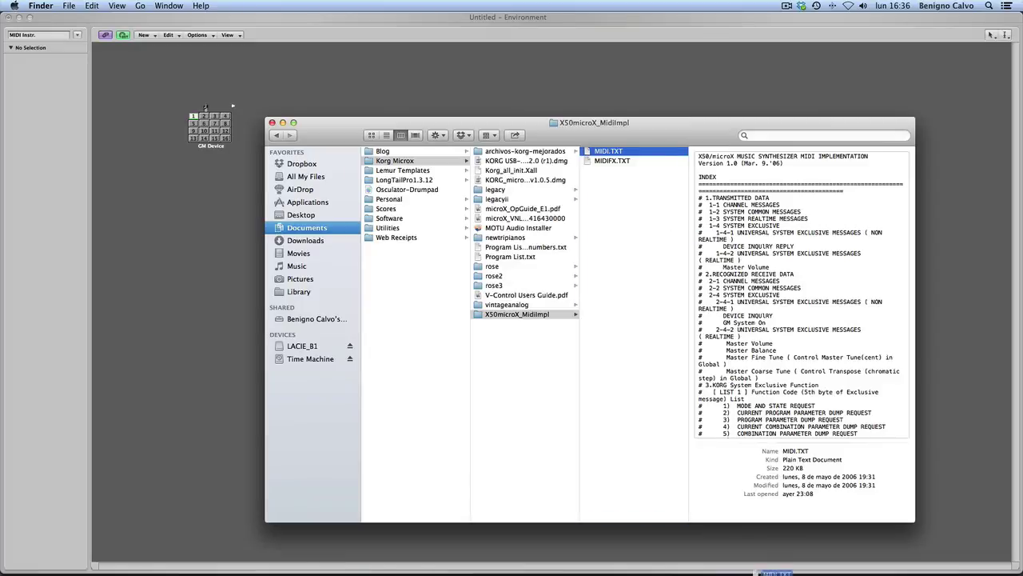
{"action": "mouse_move", "coordinate": [736, 569]}
{"action": "left_click", "coordinate": [645, 550]}
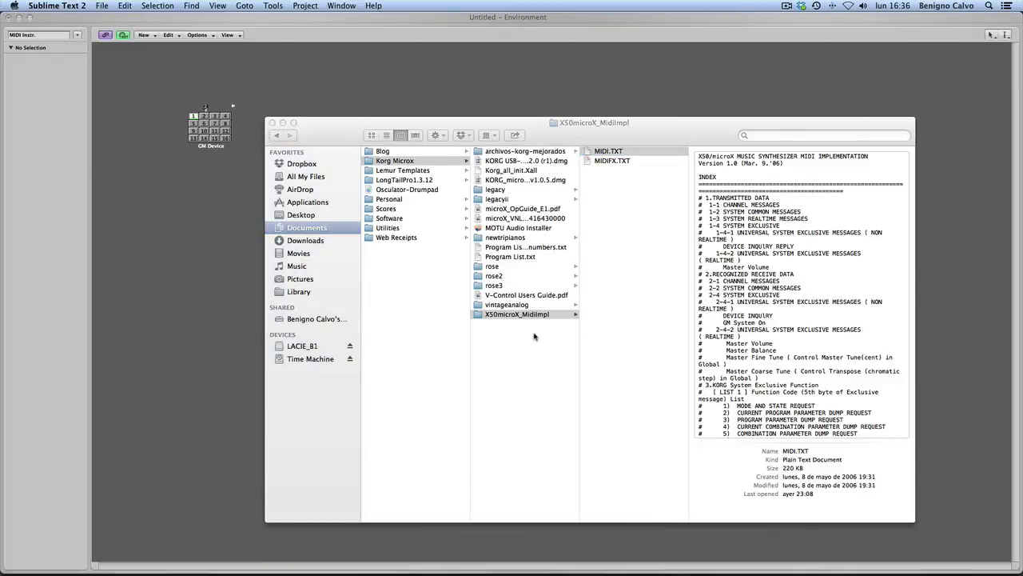
Step: Scroll MIDI.TXT to the program bank map notes and select lines 155–162
{"action": "scroll", "coordinate": [627, 194], "scroll_direction": "down", "scroll_amount": 10}
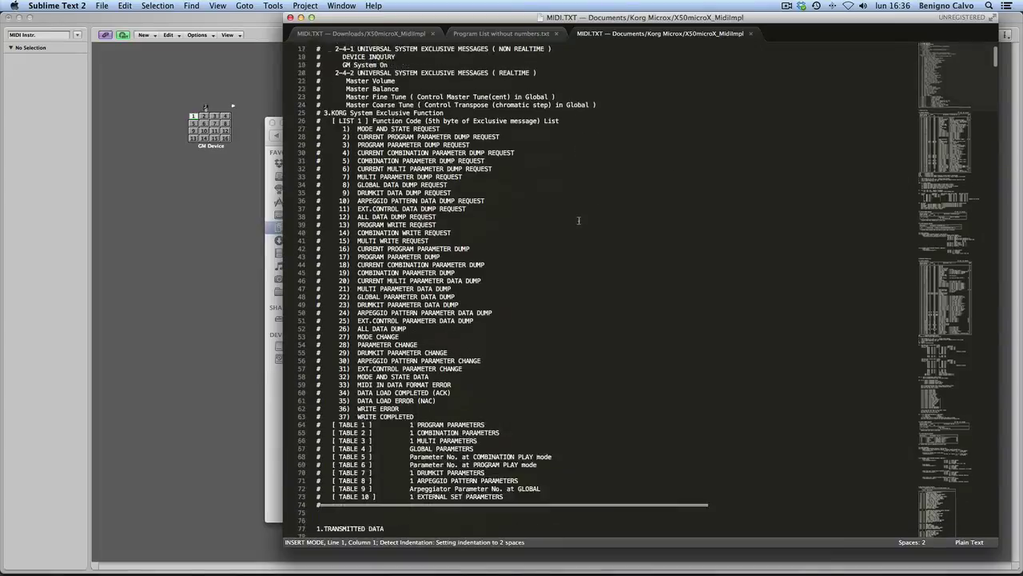
{"action": "scroll", "coordinate": [578, 221], "scroll_direction": "down", "scroll_amount": 8}
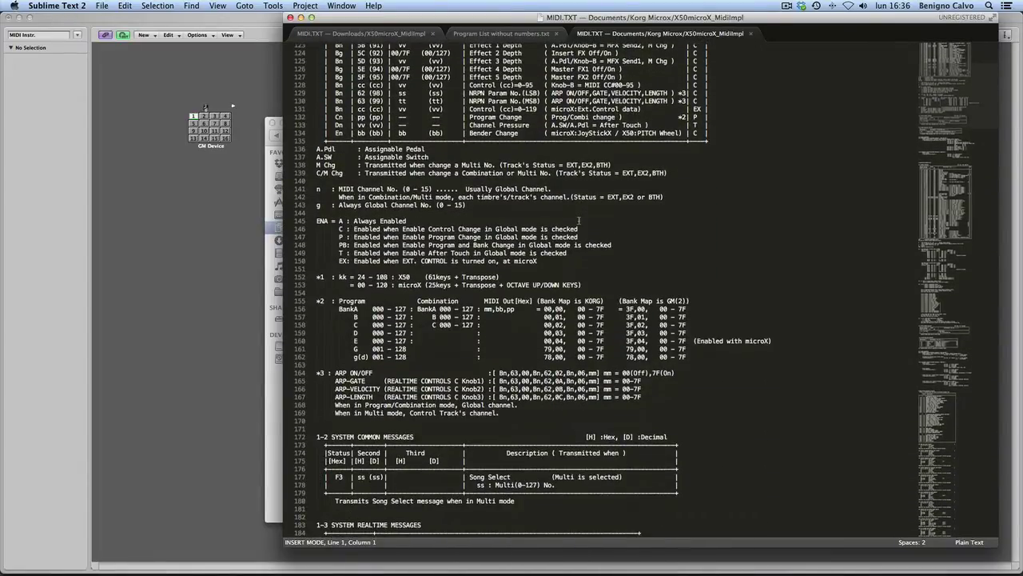
{"action": "scroll", "coordinate": [579, 209], "scroll_direction": "down", "scroll_amount": 9}
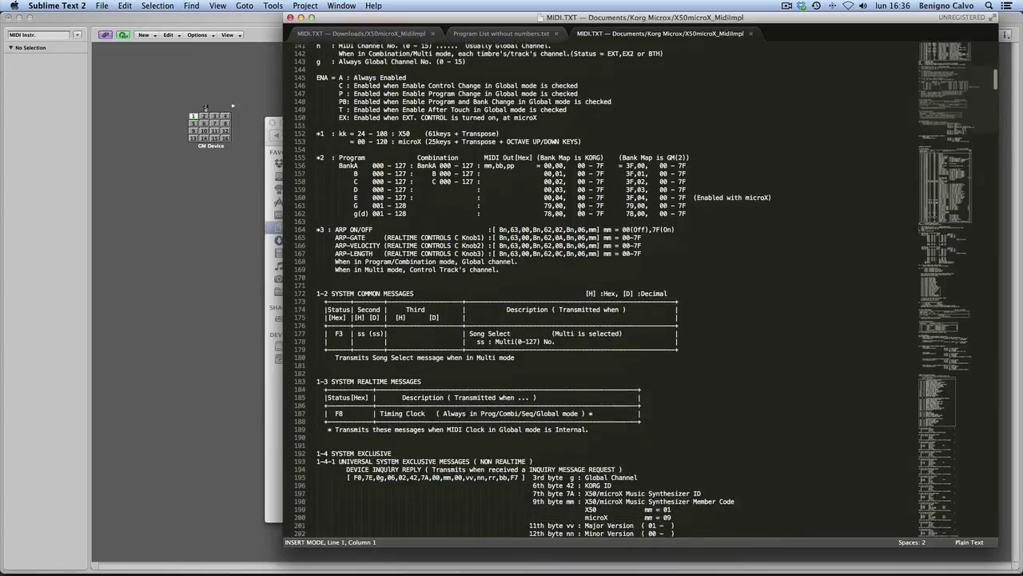
{"action": "scroll", "coordinate": [535, 206], "scroll_direction": "up", "scroll_amount": 15}
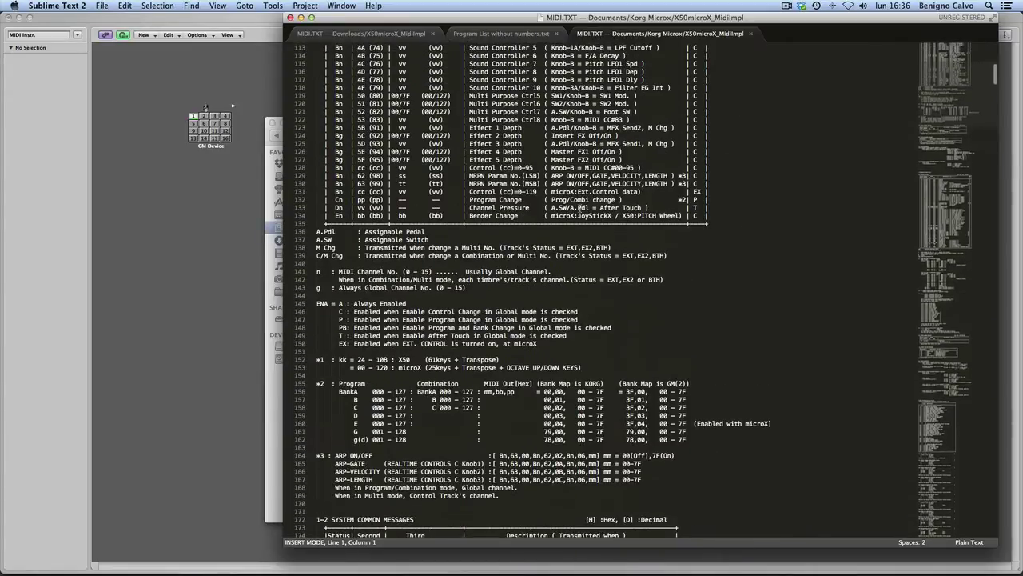
{"action": "scroll", "coordinate": [580, 209], "scroll_direction": "up", "scroll_amount": 5}
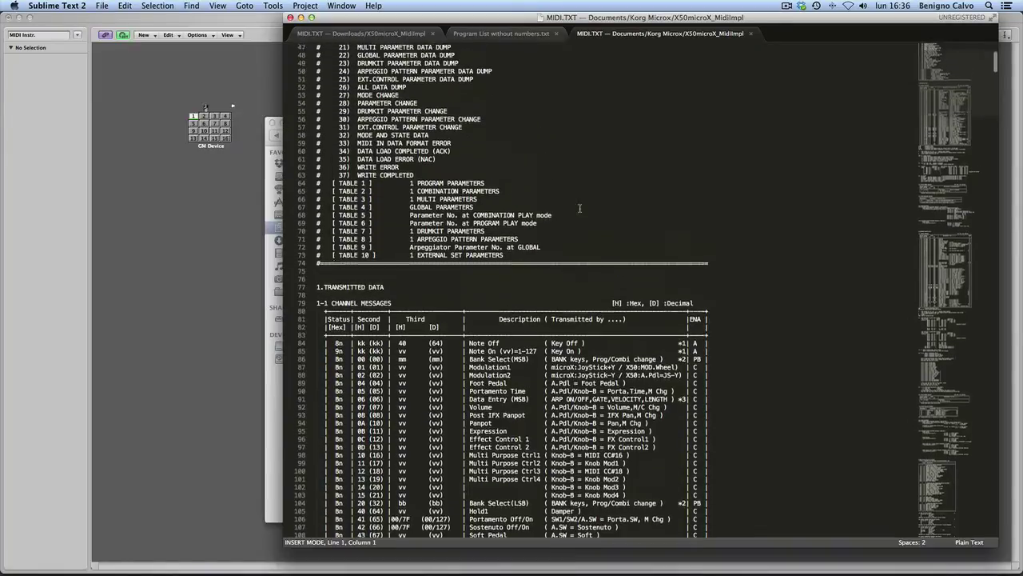
{"action": "scroll", "coordinate": [580, 208], "scroll_direction": "down", "scroll_amount": 7}
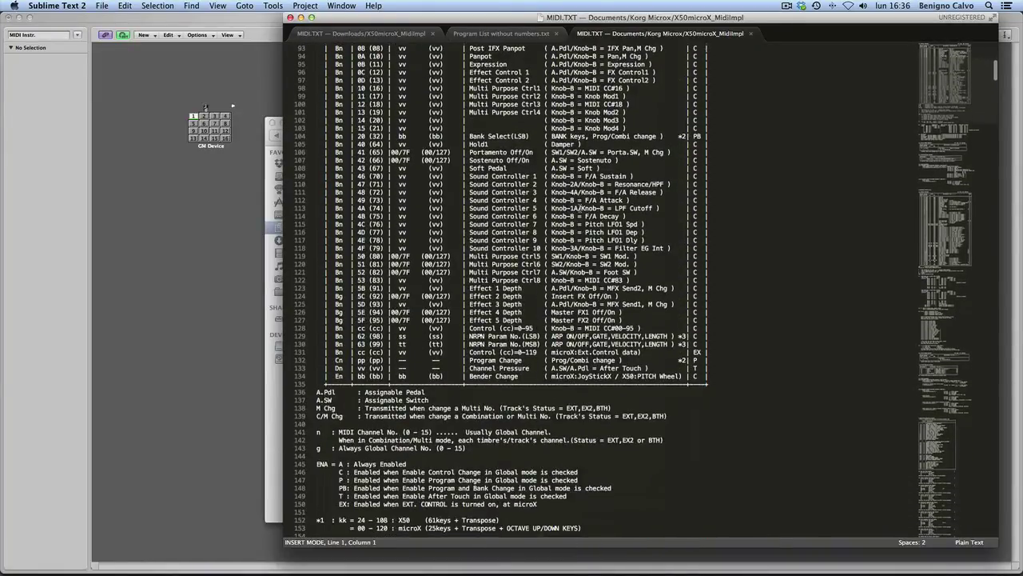
{"action": "scroll", "coordinate": [579, 209], "scroll_direction": "up", "scroll_amount": 5}
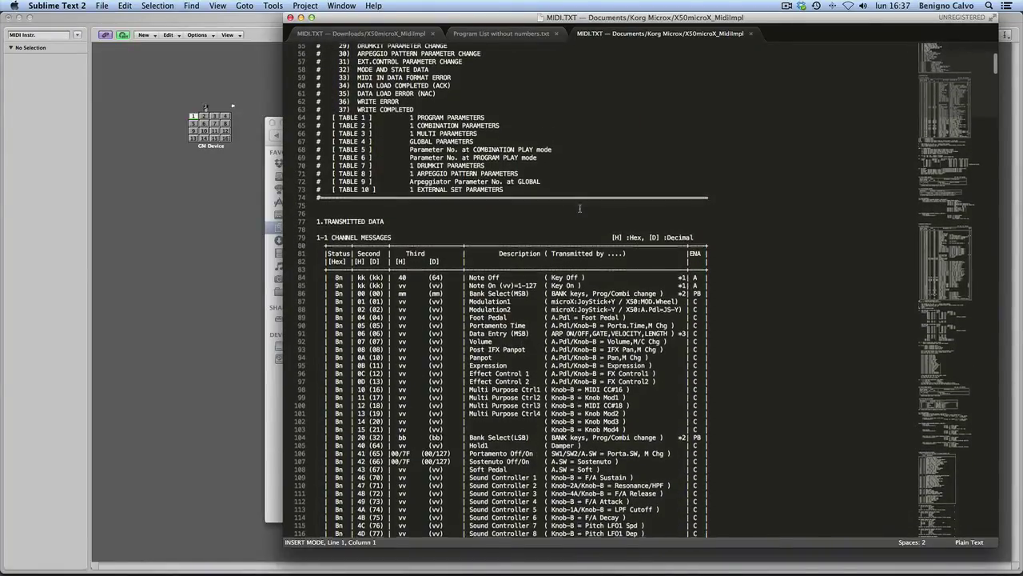
{"action": "scroll", "coordinate": [580, 209], "scroll_direction": "down", "scroll_amount": 3}
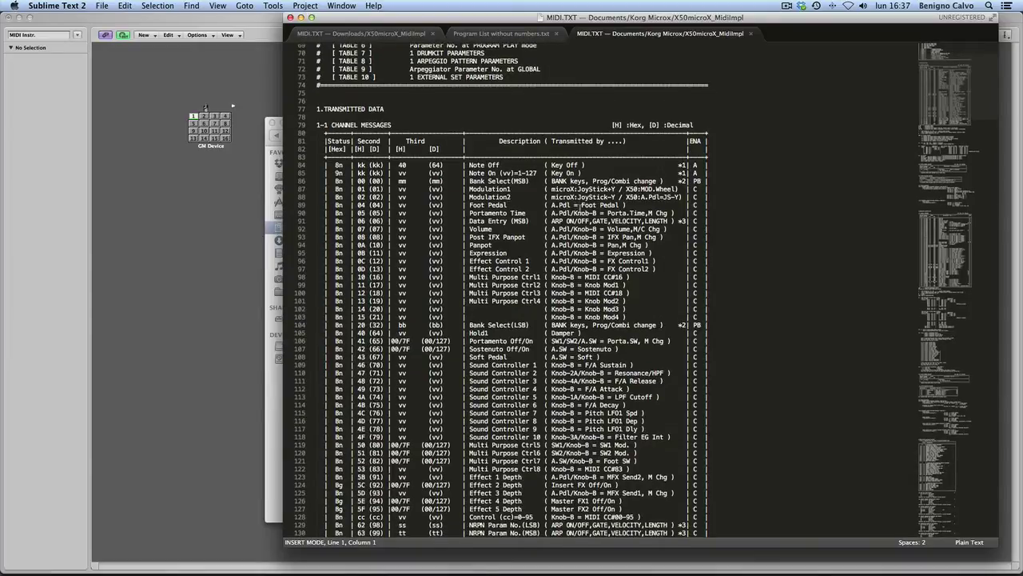
{"action": "scroll", "coordinate": [577, 205], "scroll_direction": "down", "scroll_amount": 5}
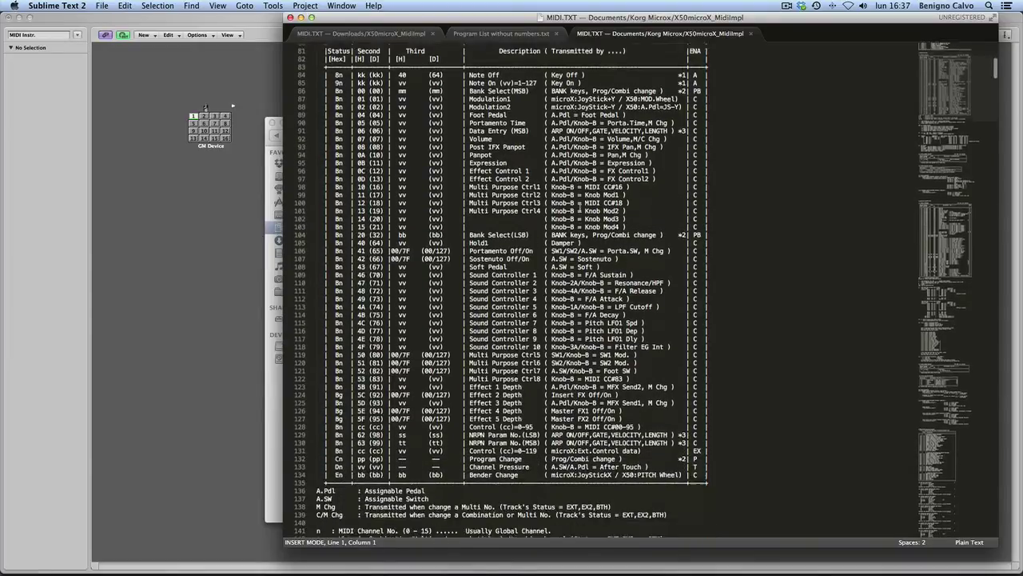
{"action": "scroll", "coordinate": [580, 208], "scroll_direction": "down", "scroll_amount": 3}
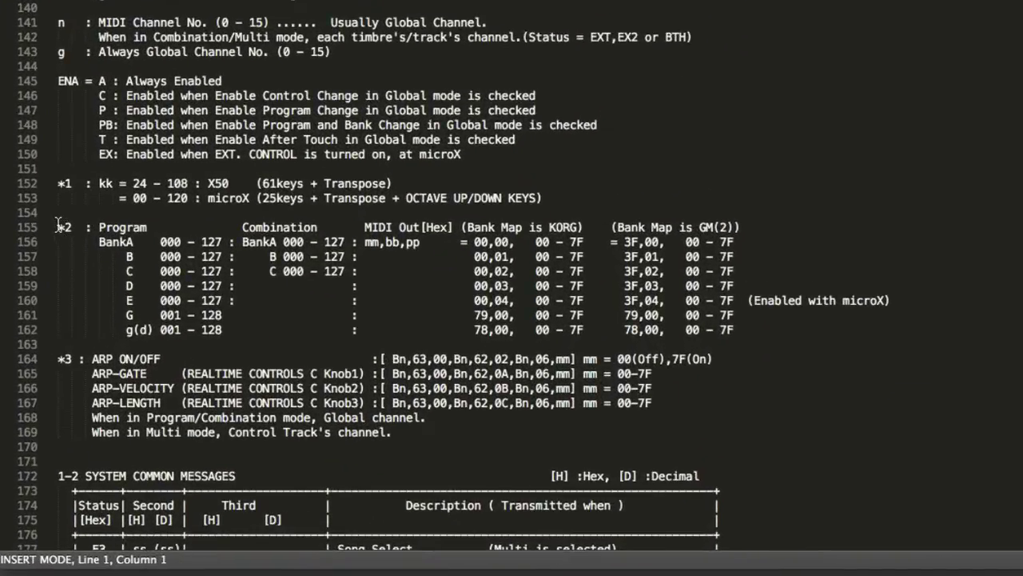
{"action": "left_click_drag", "start_coordinate": [318, 360], "coordinate": [606, 369]}
{"action": "left_click_drag", "start_coordinate": [586, 241], "coordinate": [939, 340]}
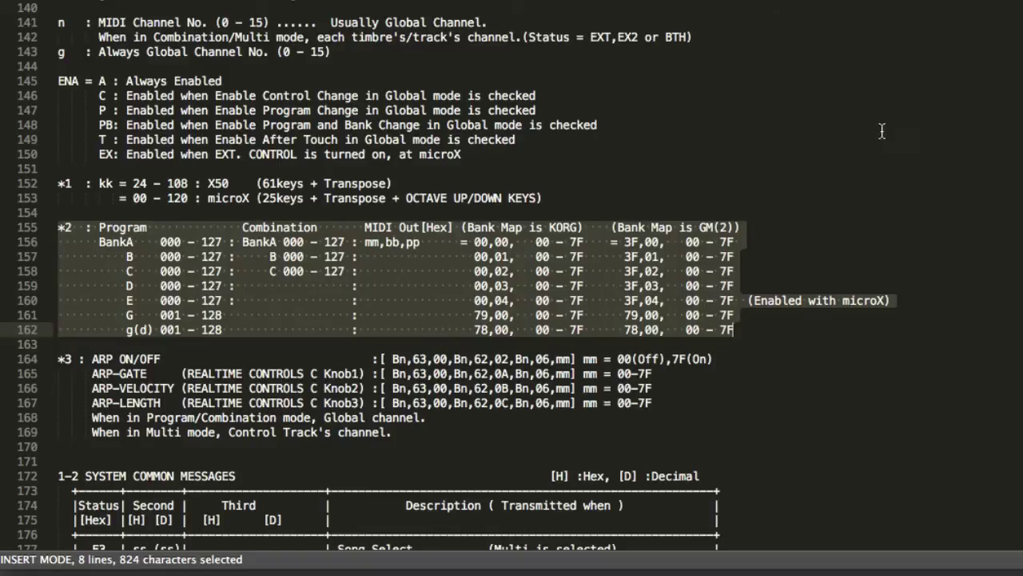
Step: Highlight the 'Bank Map is KORG' and 'Bank Map is GM(2)' headings
{"action": "left_click", "coordinate": [892, 109]}
{"action": "scroll", "coordinate": [892, 109], "scroll_direction": "up", "scroll_amount": 10}
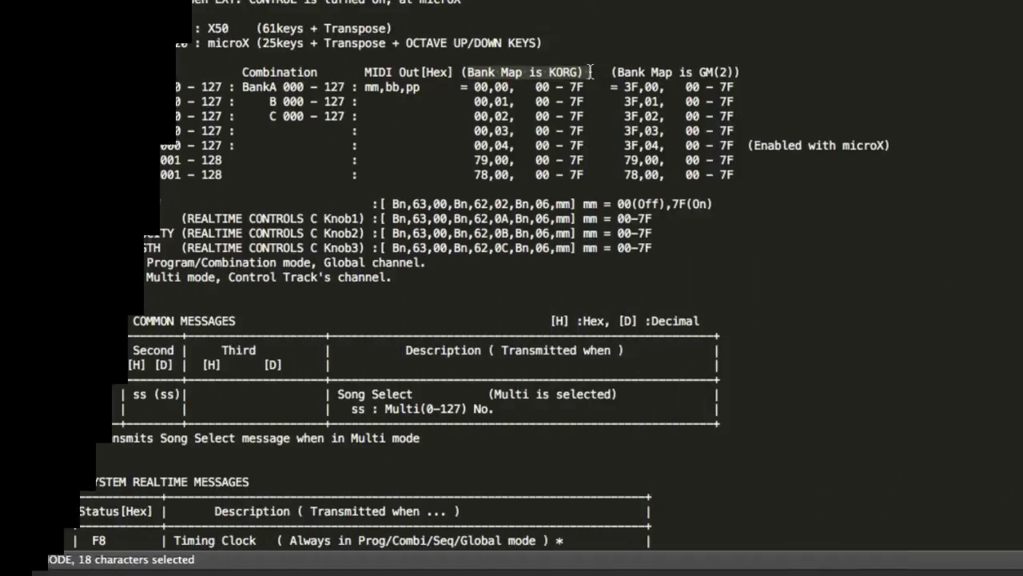
{"action": "left_click_drag", "start_coordinate": [591, 71], "coordinate": [617, 74]}
{"action": "left_click", "coordinate": [628, 72]}
{"action": "left_click", "coordinate": [734, 73]}
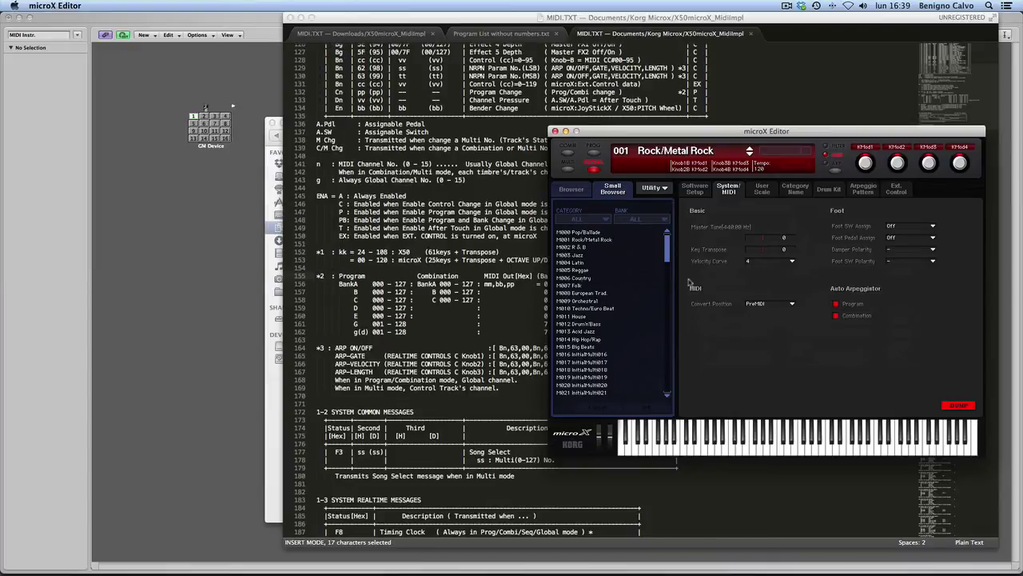
Step: Highlight the 3F,00 Bank A value and the 78 g(d) value, then return to Logic Pro
{"action": "left_click", "coordinate": [510, 284]}
{"action": "left_click", "coordinate": [627, 283]}
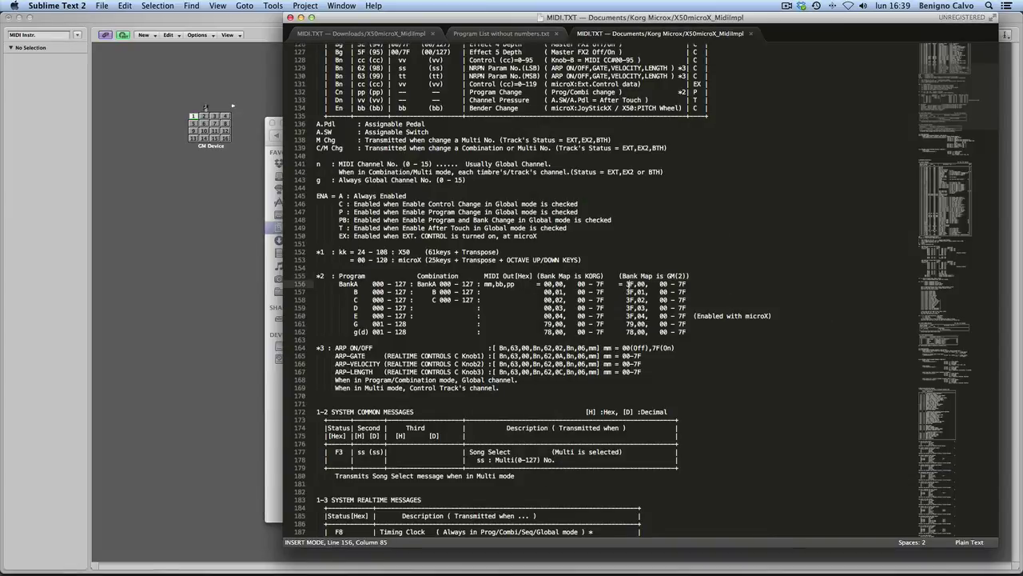
{"action": "left_click_drag", "start_coordinate": [629, 284], "coordinate": [669, 284]}
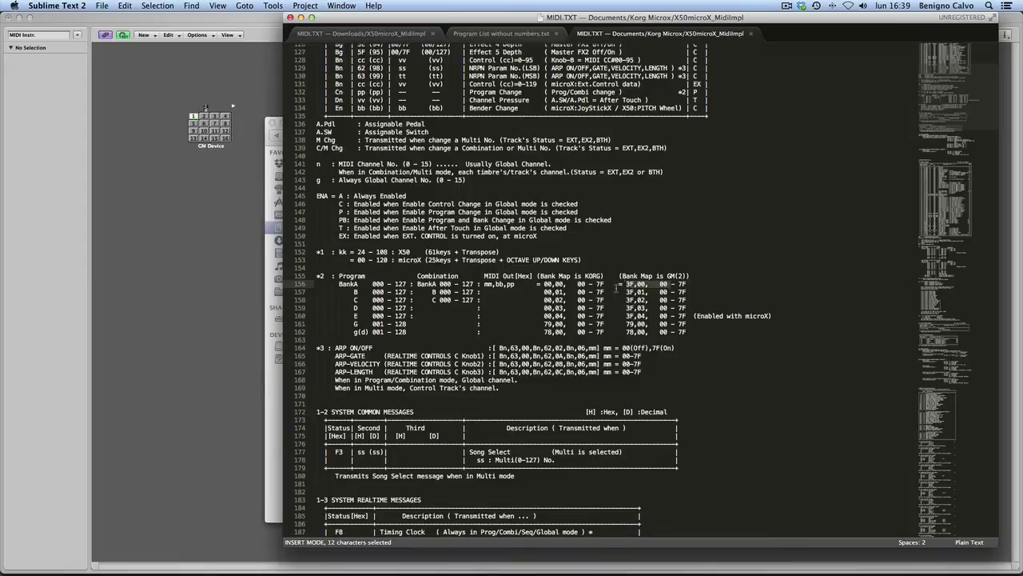
{"action": "left_click", "coordinate": [629, 283]}
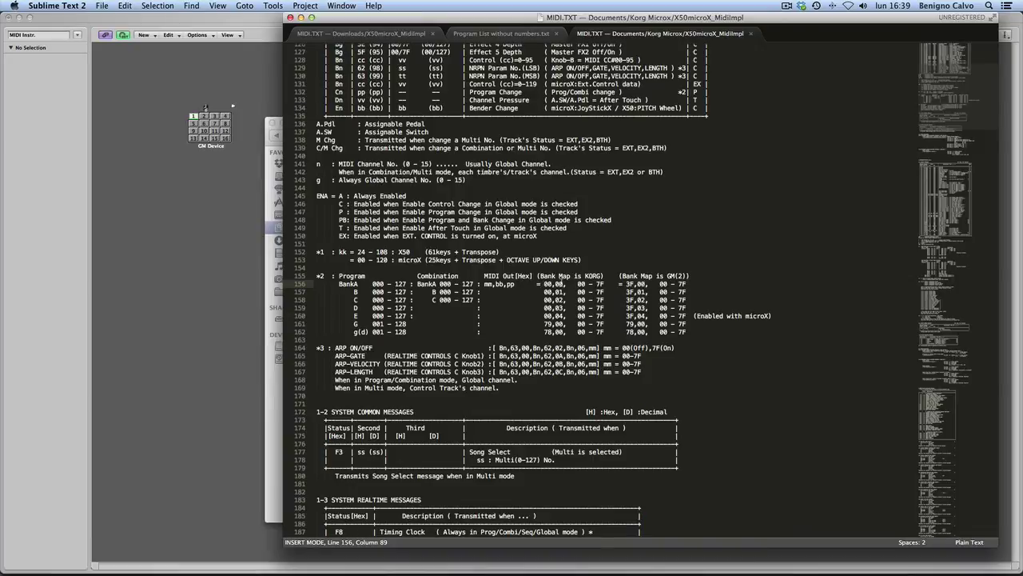
{"action": "double_click", "coordinate": [549, 331]}
{"action": "key", "text": "super+Tab"}
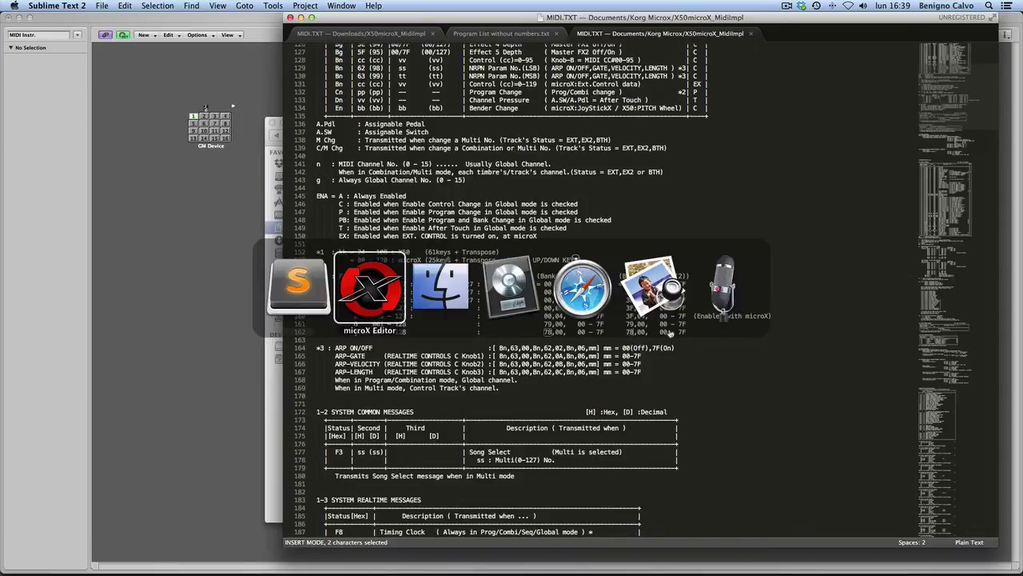
{"action": "key", "text": "super+Tab"}
{"action": "key", "text": "super+Tab"}
{"action": "key", "text": "super+Tab"}
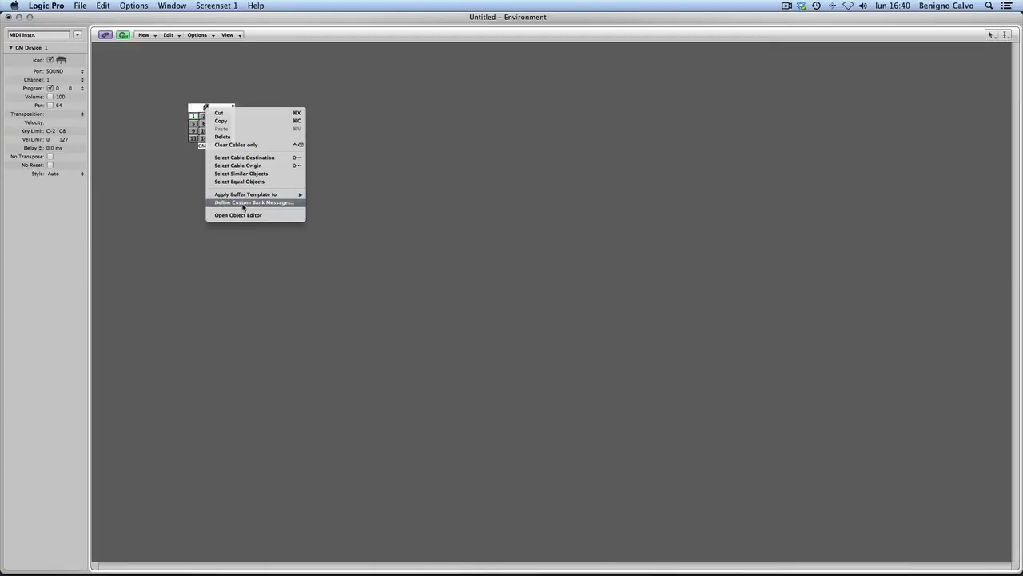
Step: Open the GM Device's program names, check bank formats, then open Define Custom Bank Messages
{"action": "right_click", "coordinate": [486, 133]}
{"action": "left_click", "coordinate": [214, 112]}
{"action": "double_click", "coordinate": [214, 112]}
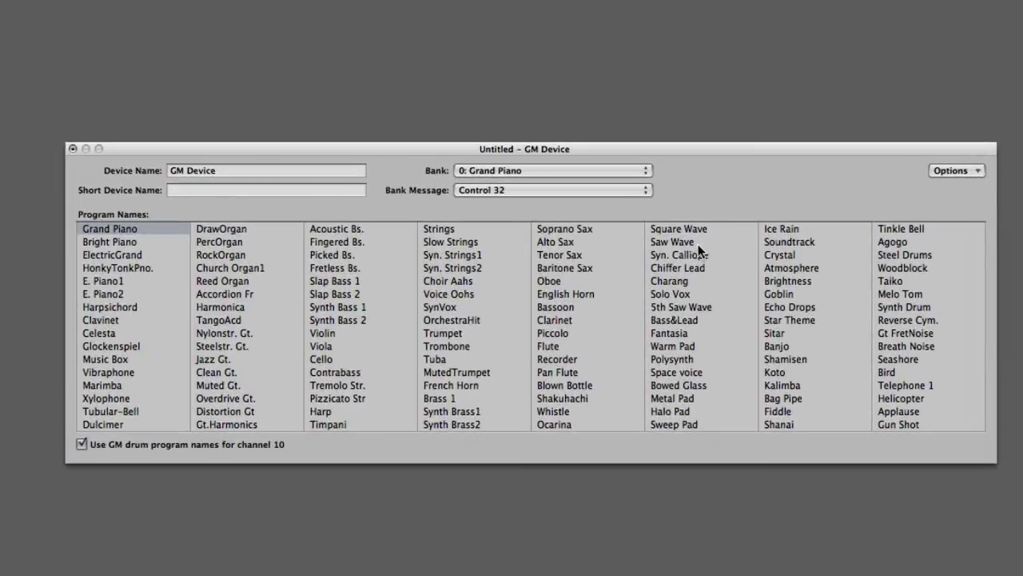
{"action": "left_click", "coordinate": [612, 189]}
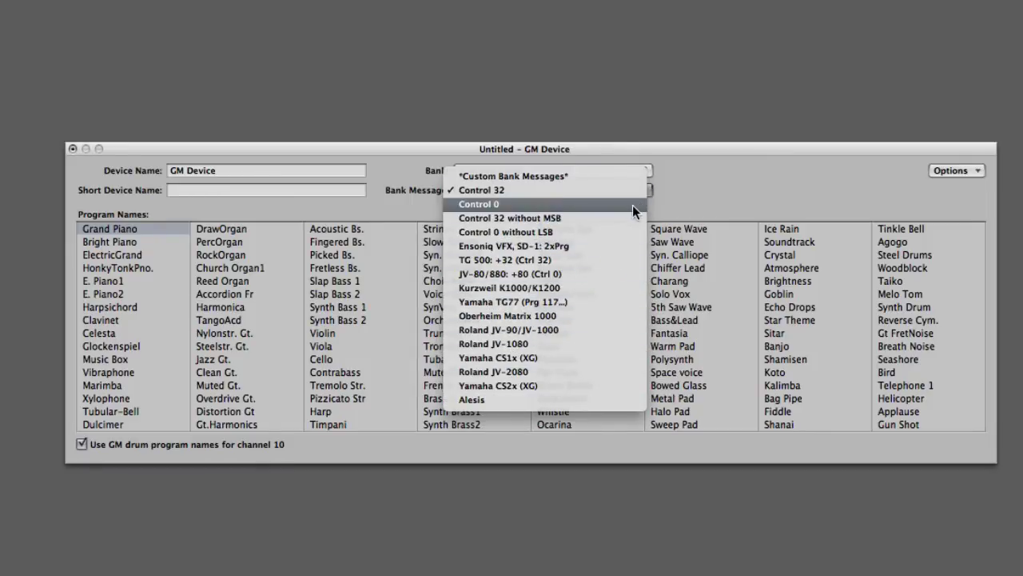
{"action": "left_click", "coordinate": [696, 211]}
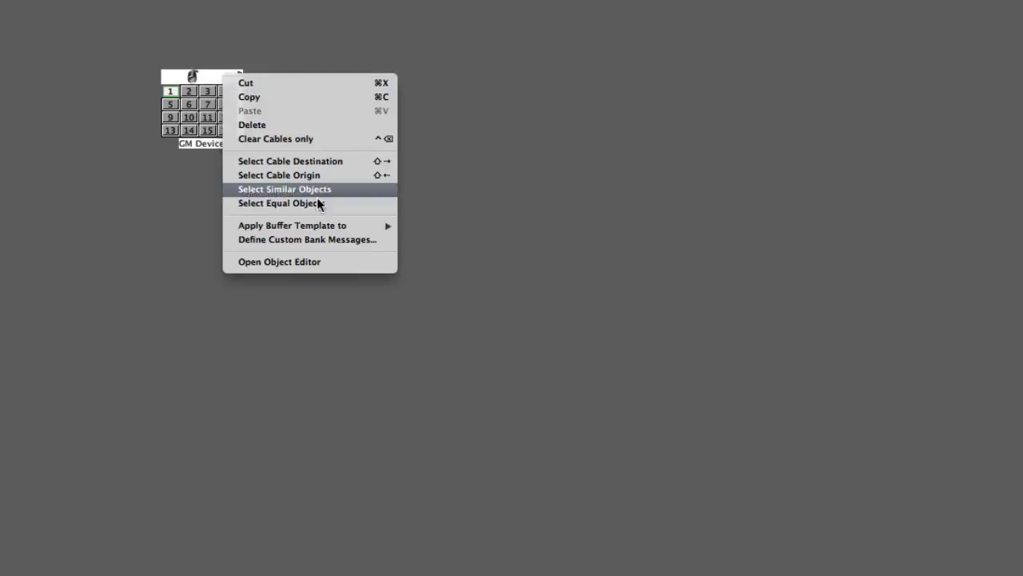
{"action": "left_click", "coordinate": [275, 245]}
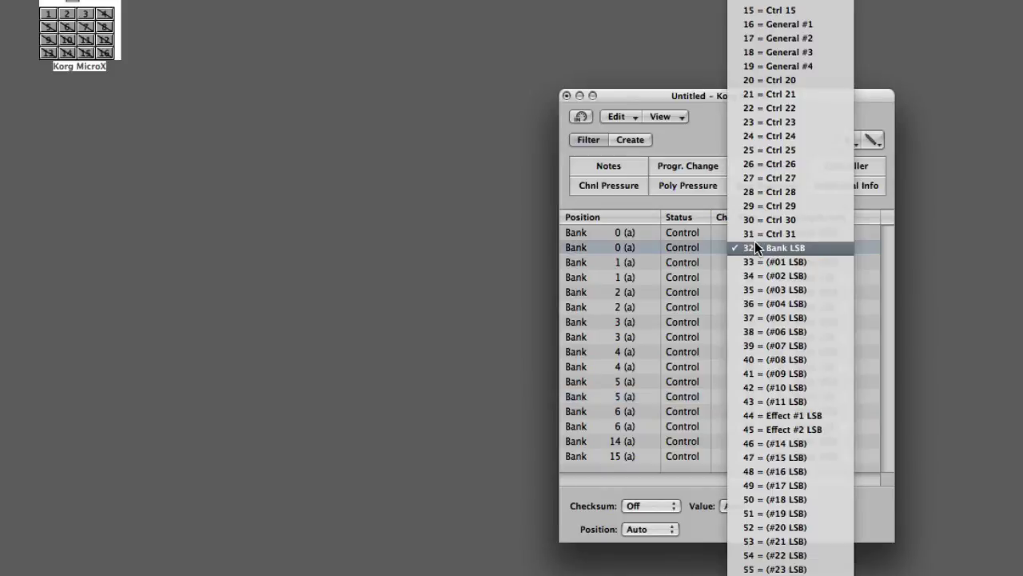
{"action": "left_click", "coordinate": [717, 219]}
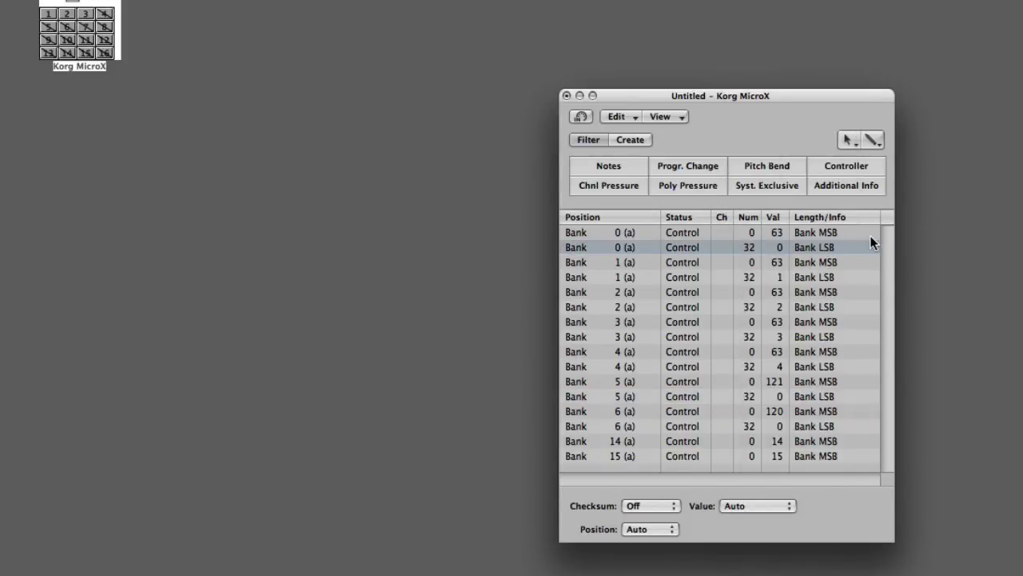
{"action": "key", "text": "super+Tab"}
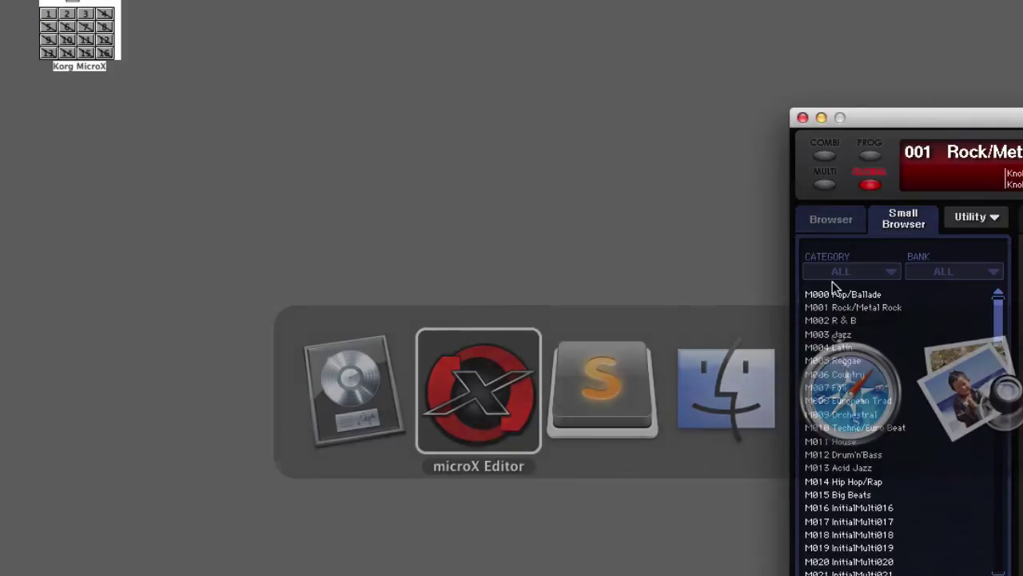
{"action": "key", "text": "super+Tab"}
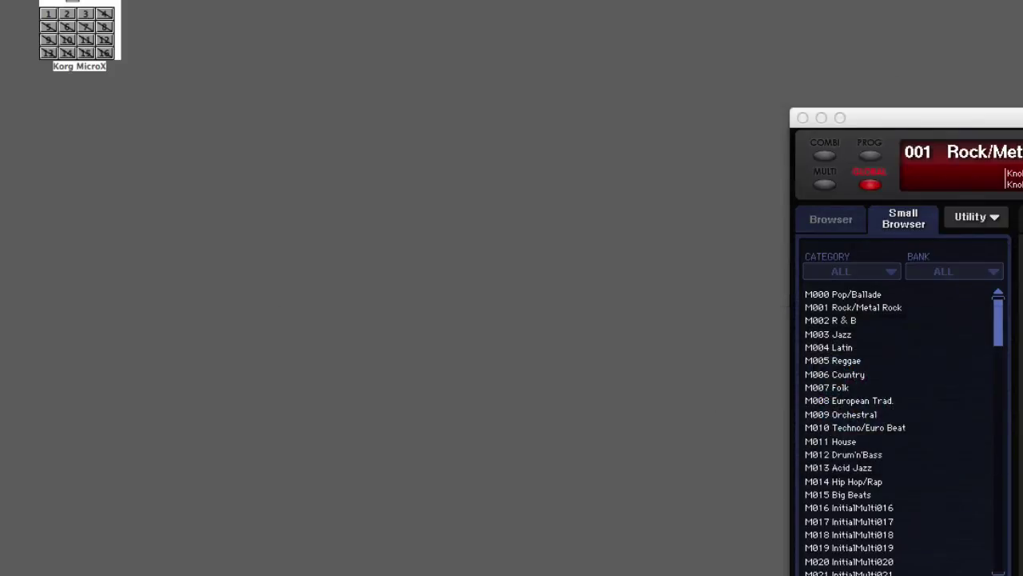
{"action": "key", "text": "super+Tab"}
{"action": "key", "text": "super+Tab"}
{"action": "key", "text": "super+Tab"}
{"action": "key", "text": "super+Tab"}
{"action": "key", "text": "super+Tab"}
{"action": "key", "text": "super+Tab"}
{"action": "key", "text": "super+Tab"}
{"action": "key", "text": "super+Tab"}
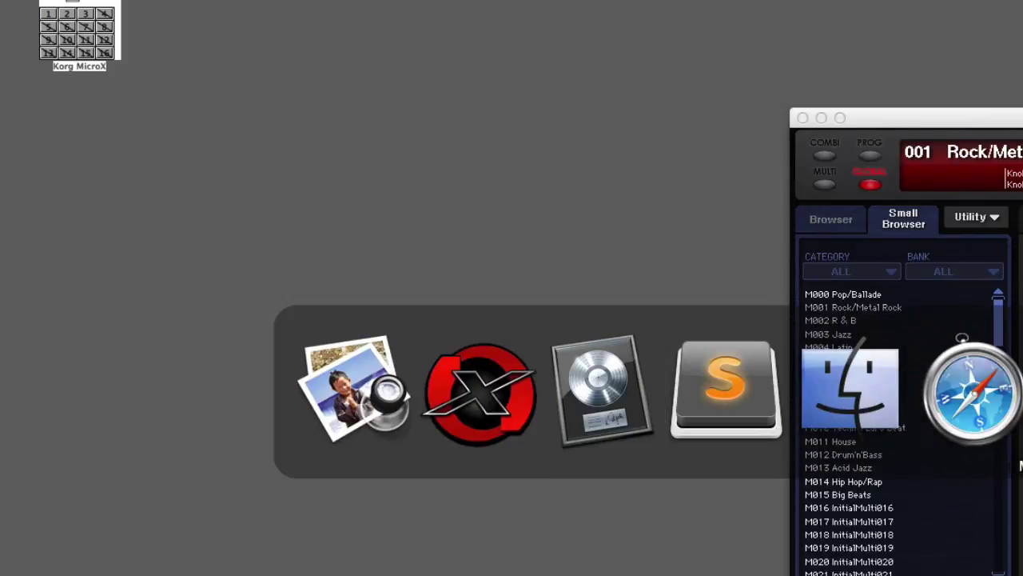
{"action": "key", "text": "super+Tab"}
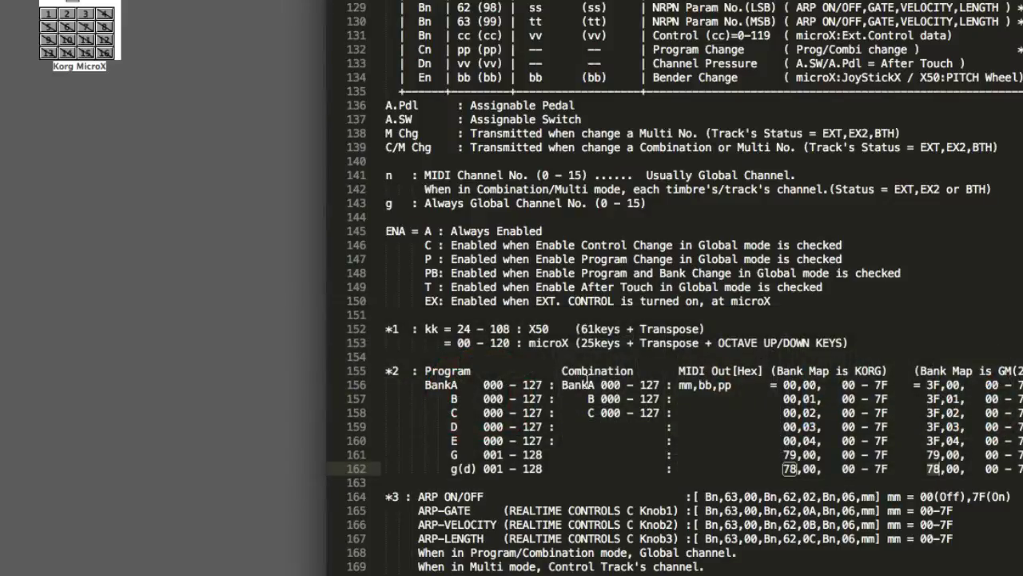
{"action": "left_click", "coordinate": [939, 385]}
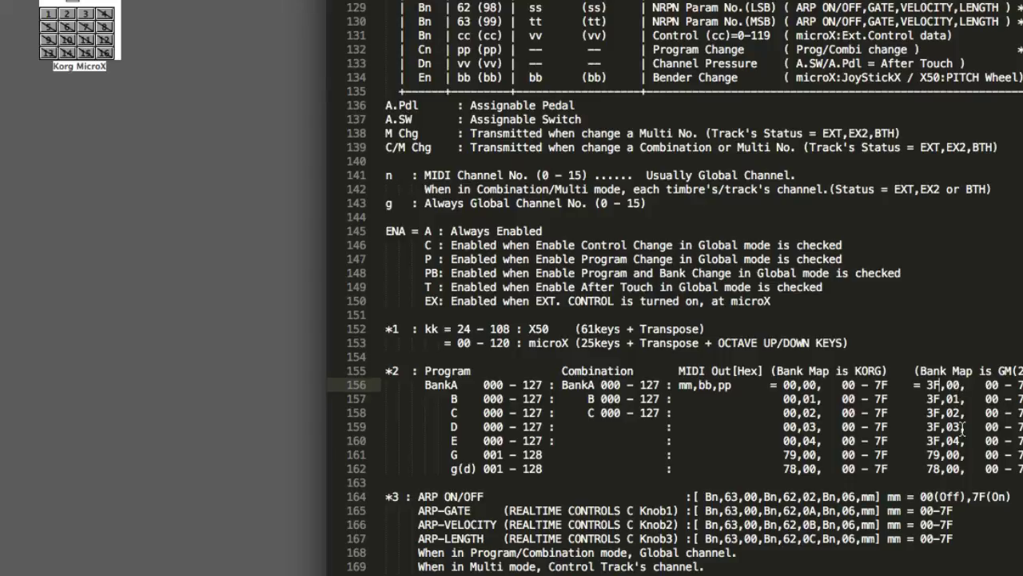
{"action": "key", "text": "super+Tab"}
{"action": "key", "text": "super+Tab"}
{"action": "key", "text": "Tab"}
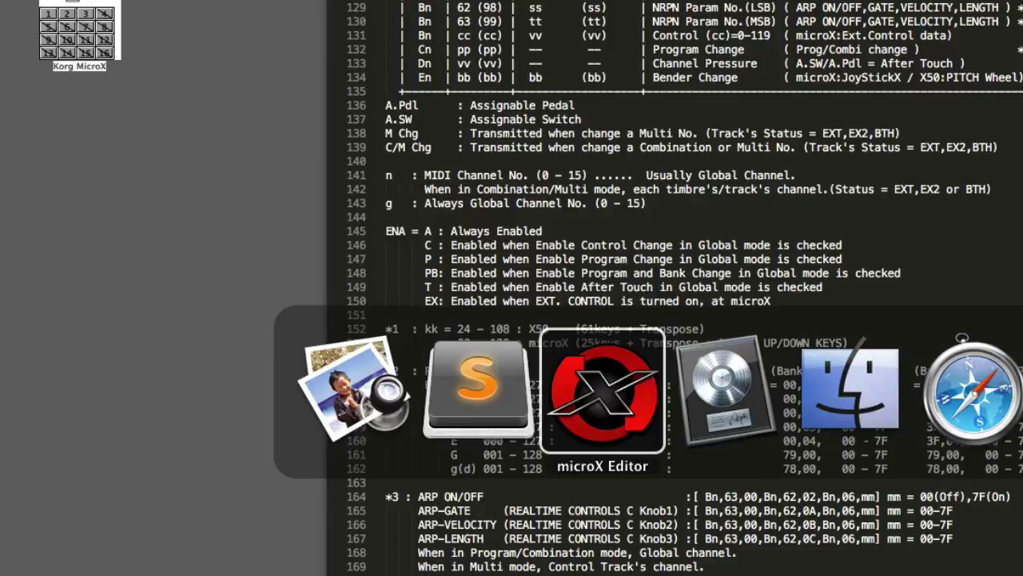
{"action": "key", "text": "super+Tab"}
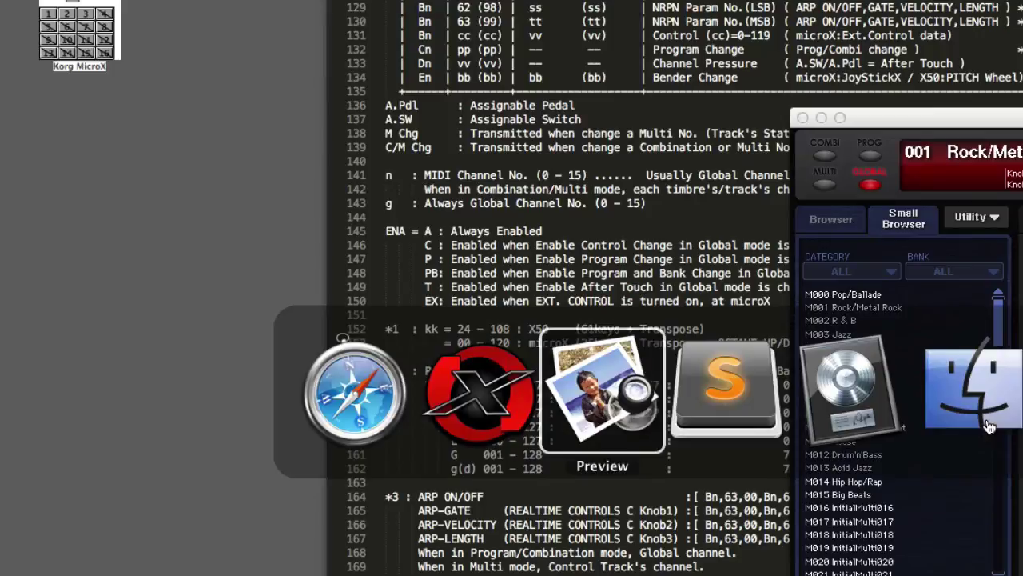
{"action": "key", "text": "Tab"}
{"action": "key", "text": "shift+Tab"}
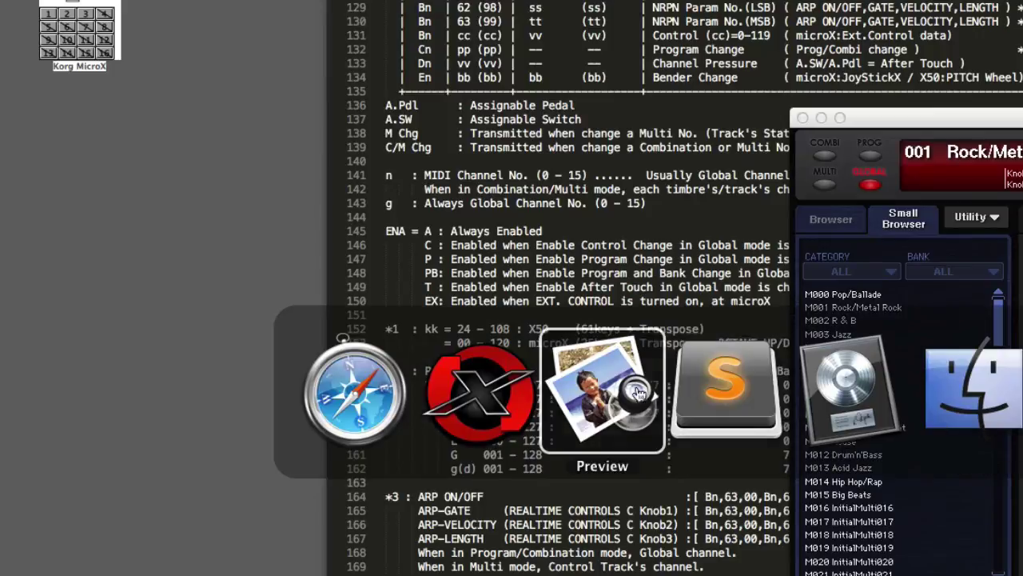
{"action": "left_click", "coordinate": [828, 388]}
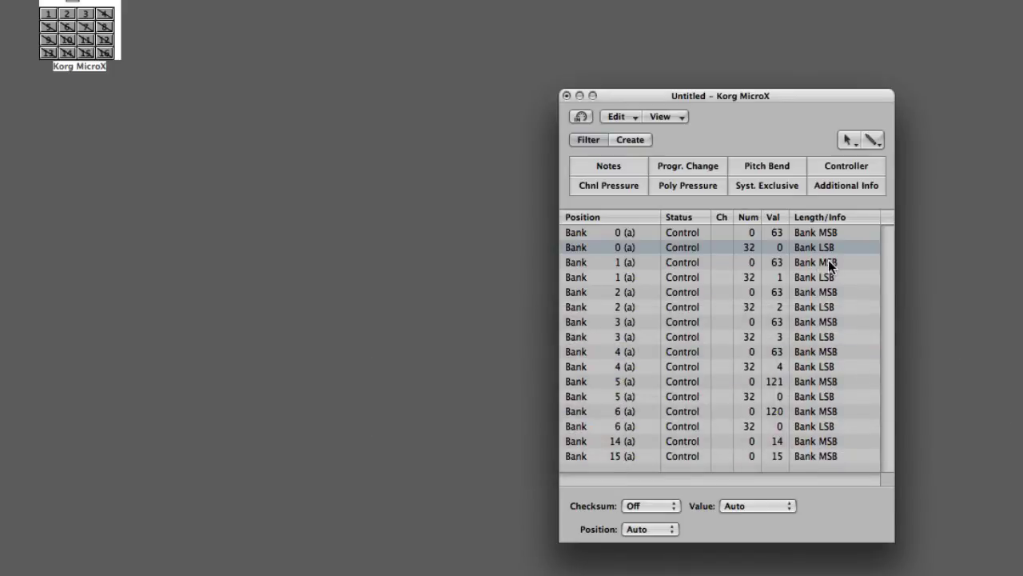
Step: Select the Bank 0 MSB message and compare it with MIDI.TXT in Sublime Text
{"action": "left_click", "coordinate": [778, 233]}
{"action": "key", "text": "super+w"}
{"action": "key", "text": "super+Tab"}
{"action": "key", "text": "super+Tab"}
{"action": "key", "text": "super+Tab"}
{"action": "key", "text": "super+Tab"}
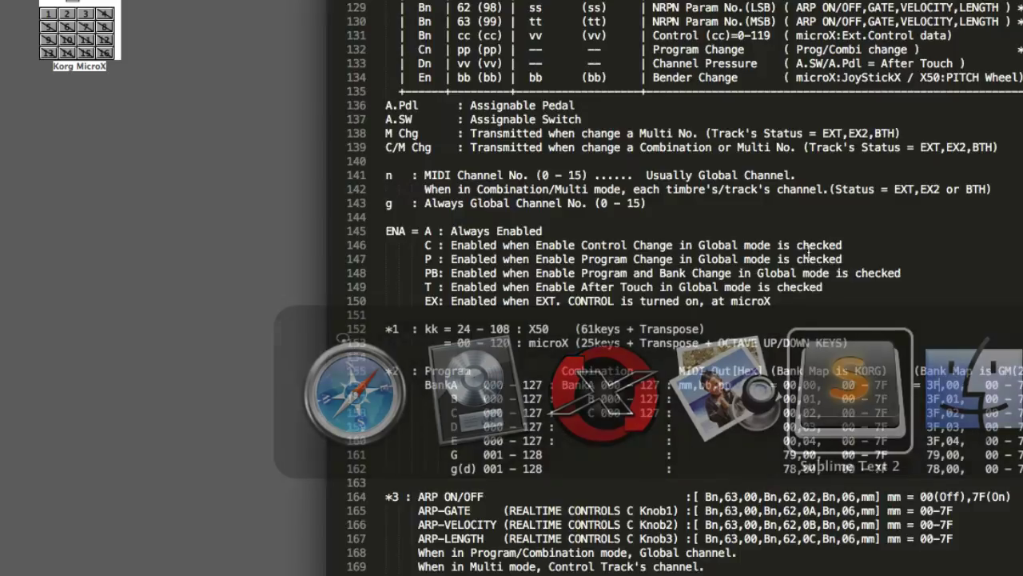
{"action": "key", "text": "super+Tab"}
{"action": "key", "text": "super+Tab"}
{"action": "key", "text": "super+Tab"}
{"action": "key", "text": "super+Tab"}
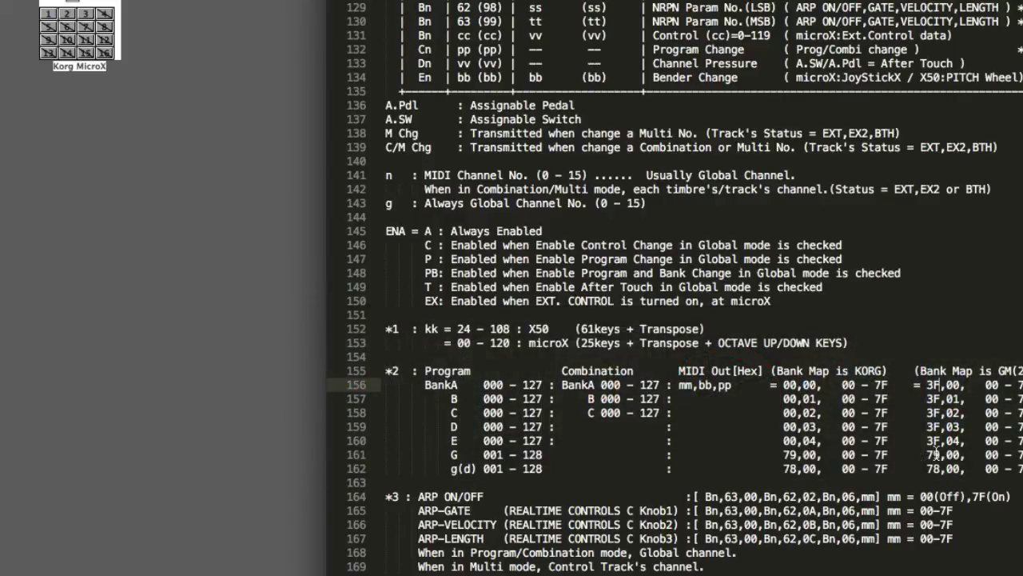
{"action": "key", "text": "super+Tab"}
{"action": "key", "text": "super+Tab"}
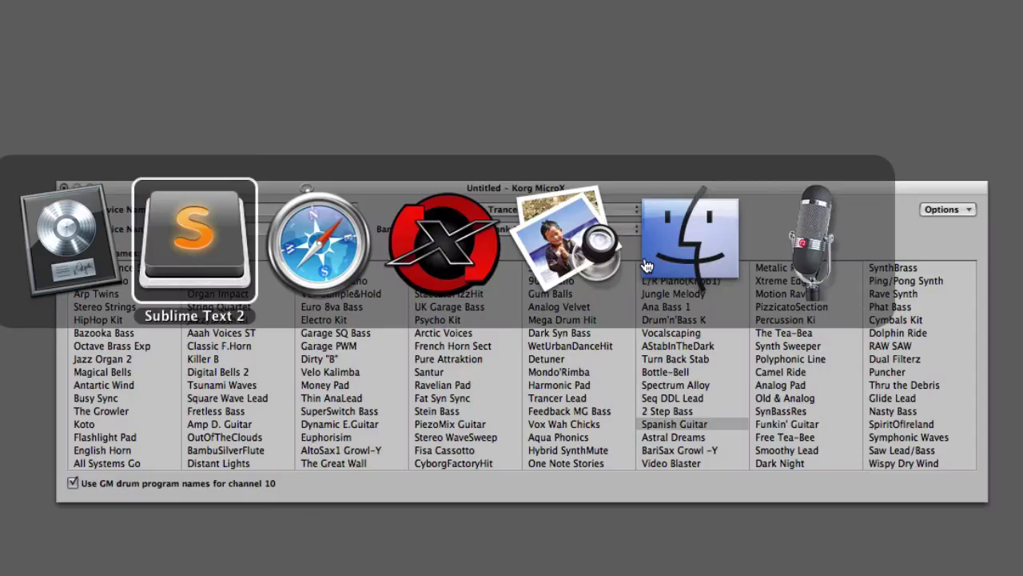
Step: Check the MIDI implementation text, then come back to the Korg MicroX program names window
{"action": "key", "text": "super+Tab"}
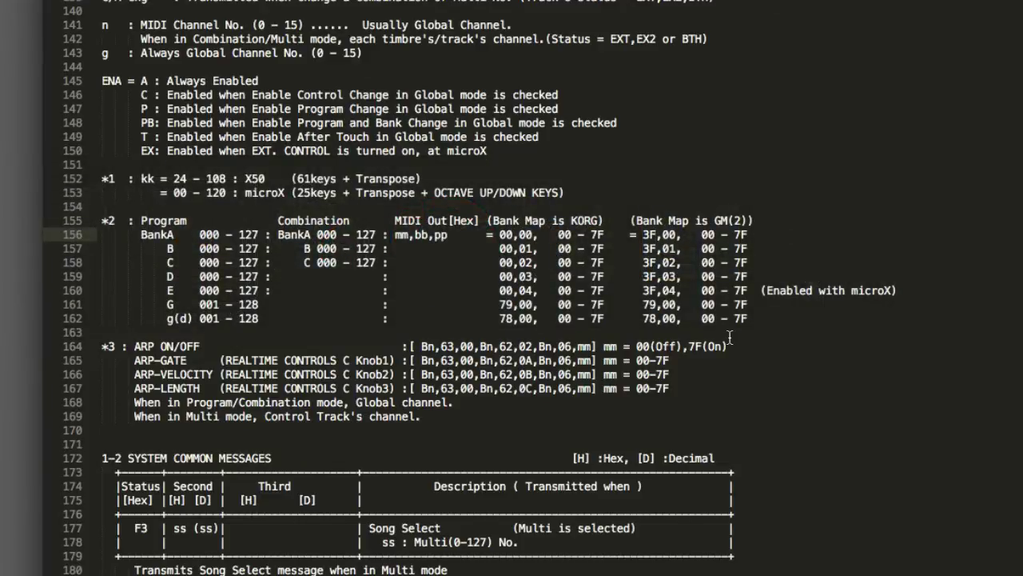
{"action": "key", "text": "super+Tab"}
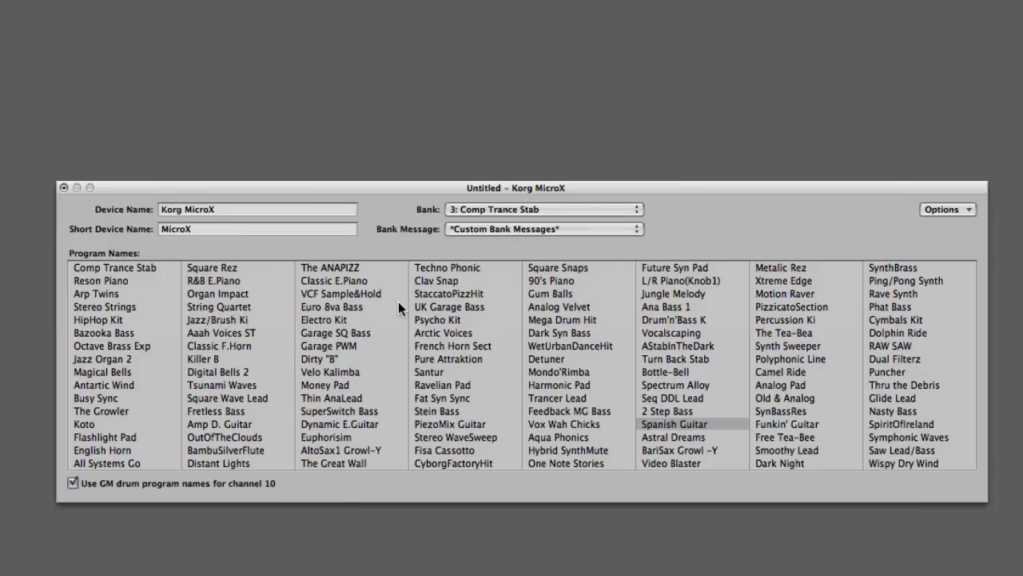
{"action": "key", "text": "super+Tab"}
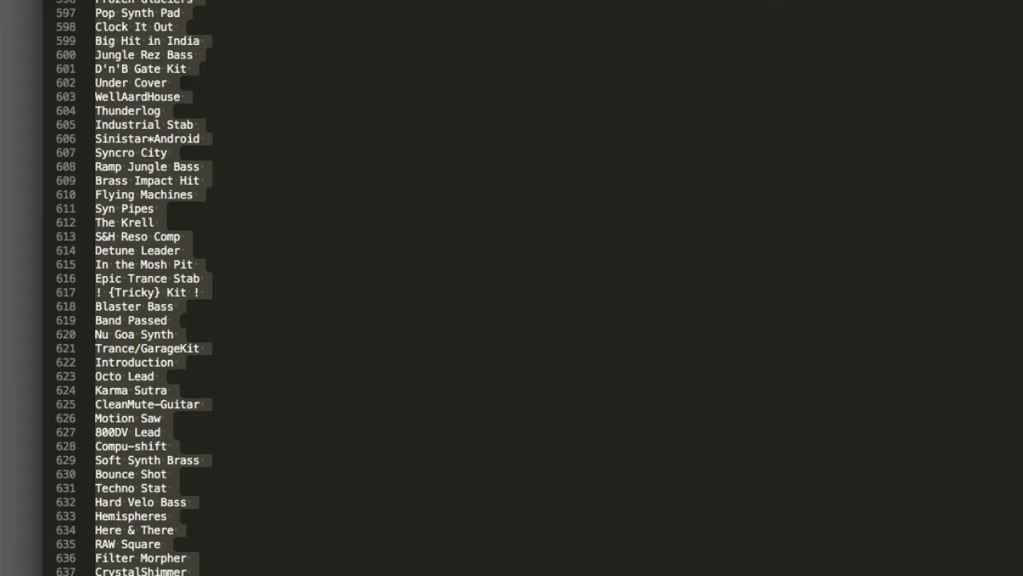
{"action": "scroll", "coordinate": [183, 507], "scroll_direction": "up", "scroll_amount": 20}
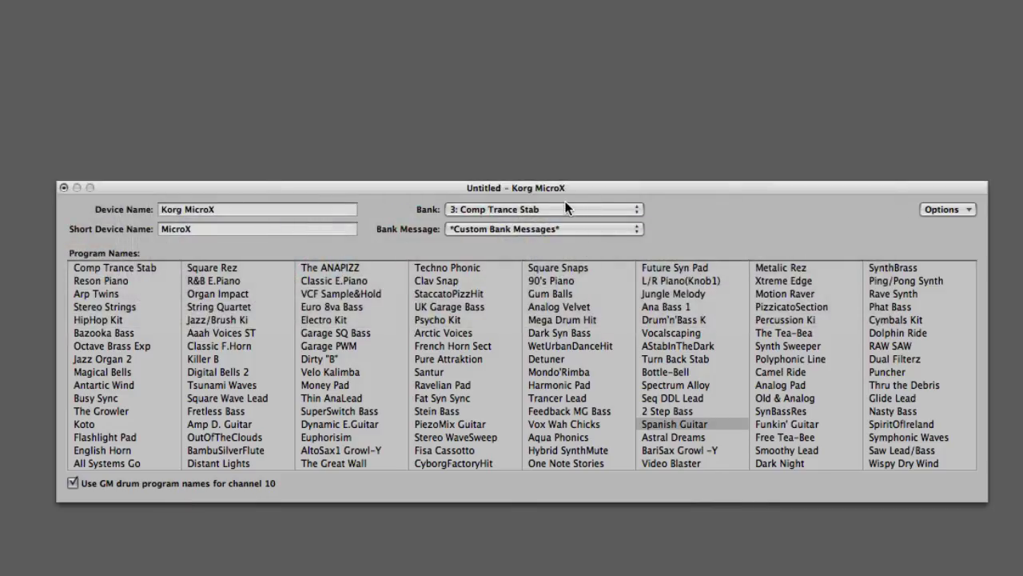
Step: Switch to bank 1: Big Sweep Stab and paste all copied program names into it
{"action": "left_click", "coordinate": [563, 206]}
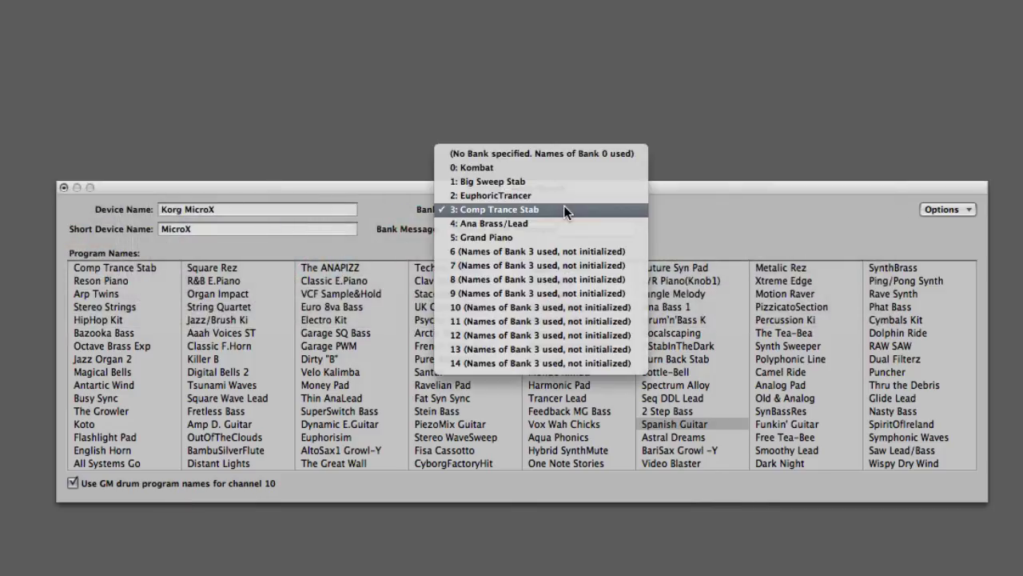
{"action": "left_click", "coordinate": [523, 182]}
{"action": "left_click", "coordinate": [970, 210]}
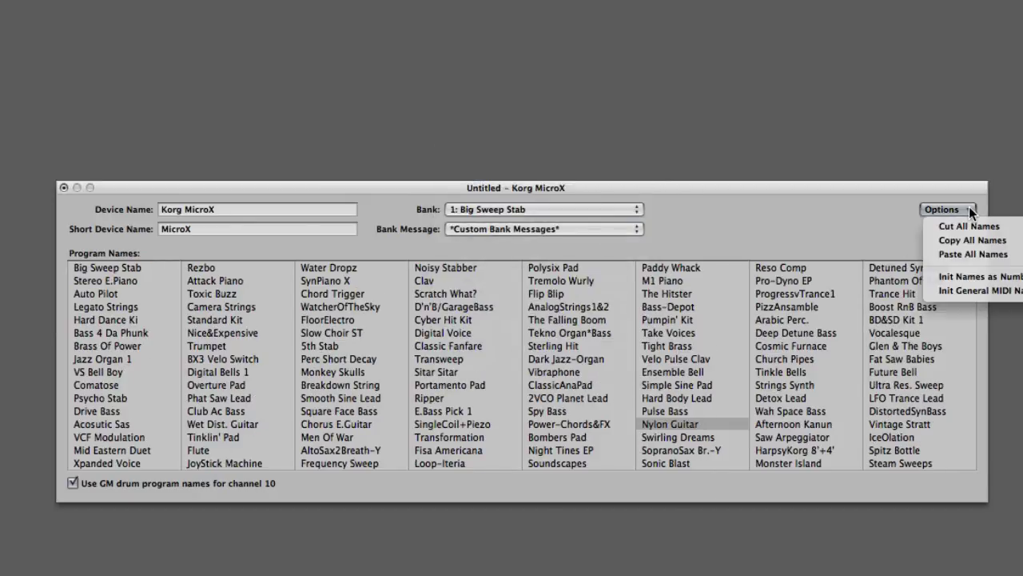
{"action": "left_click", "coordinate": [973, 253]}
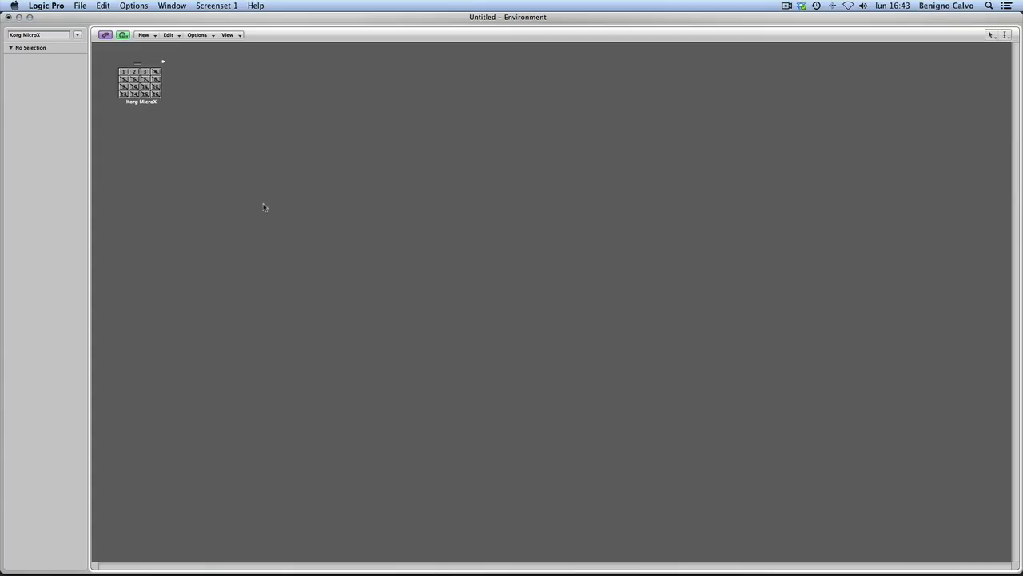
Step: Select the Korg MicroX object, then return to the arrangement showing the Kombat and Solo Vox tracks
{"action": "left_click", "coordinate": [128, 64]}
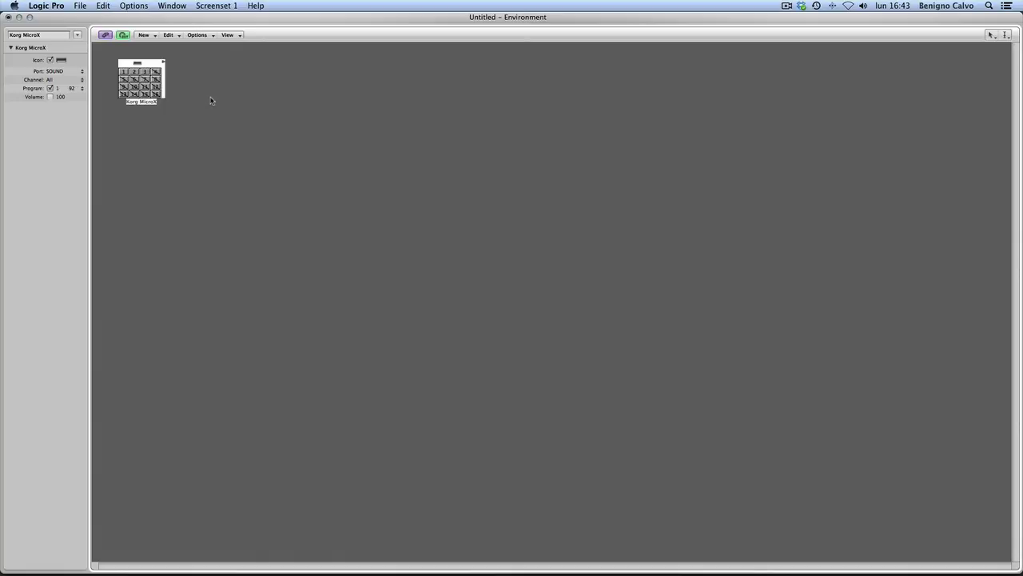
{"action": "key", "text": "super+w"}
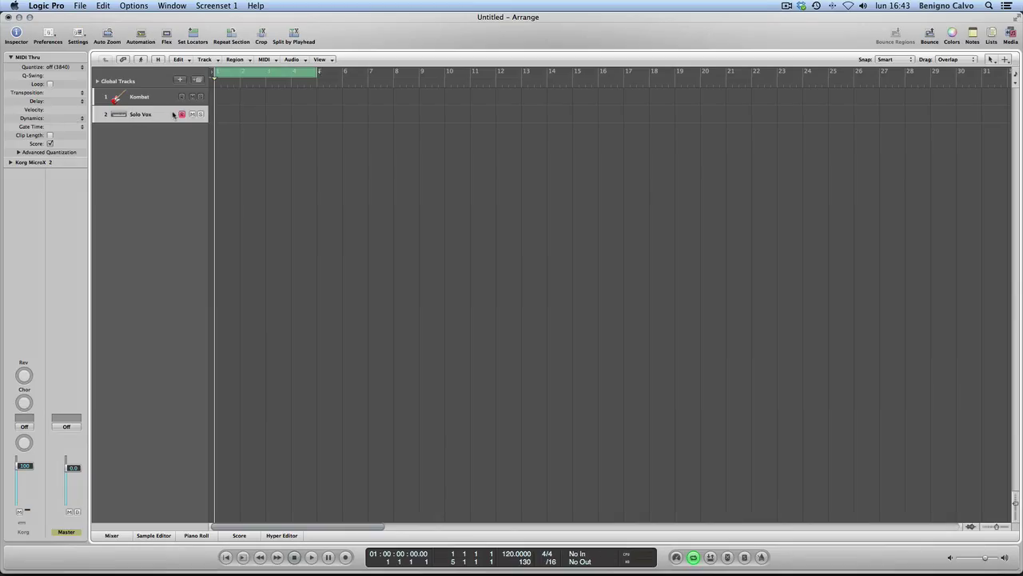
Step: In the Inspector's Korg MicroX track parameters, set the program to bank 2, number 13
{"action": "left_click", "coordinate": [9, 163]}
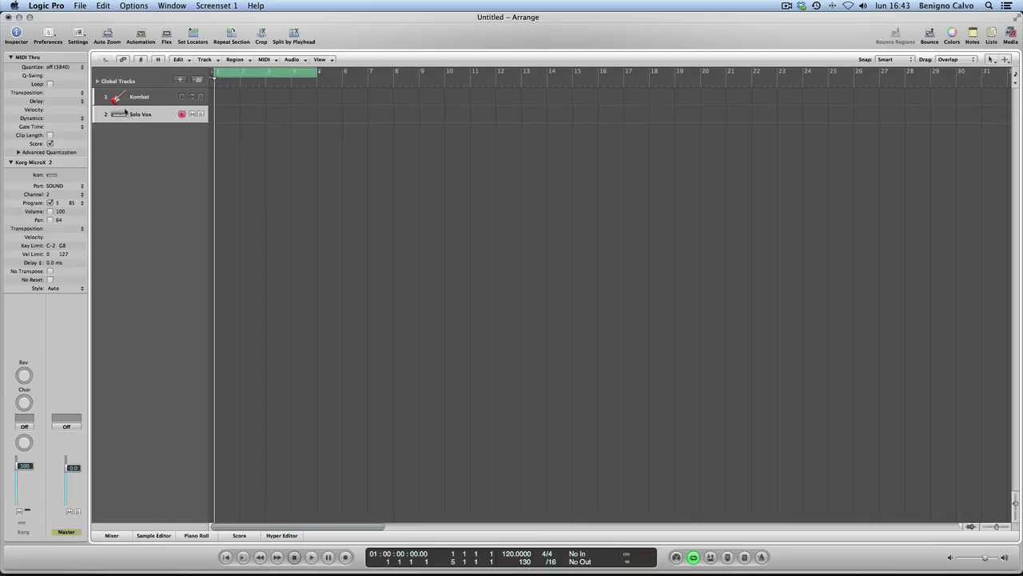
{"action": "left_click", "coordinate": [70, 203]}
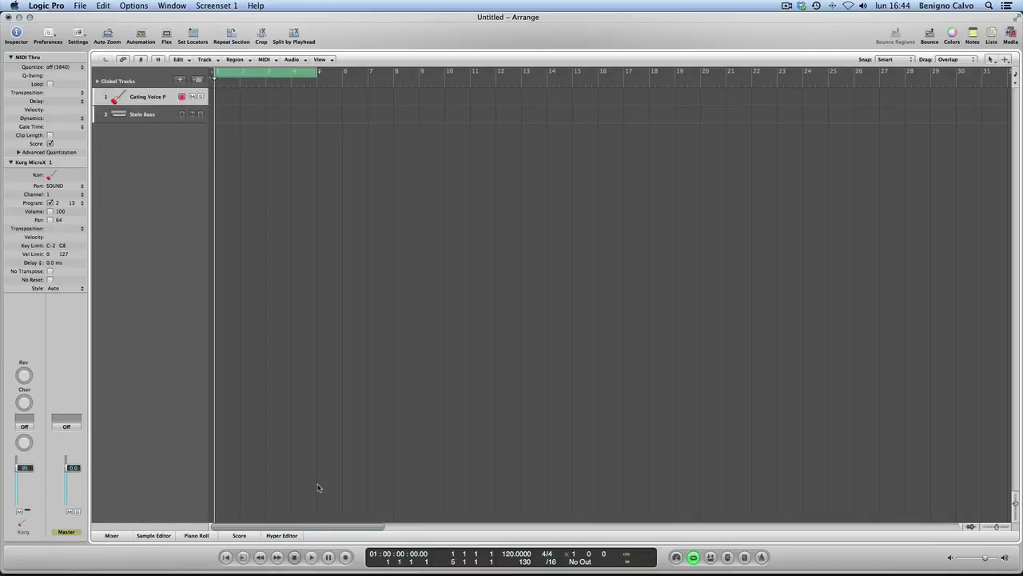